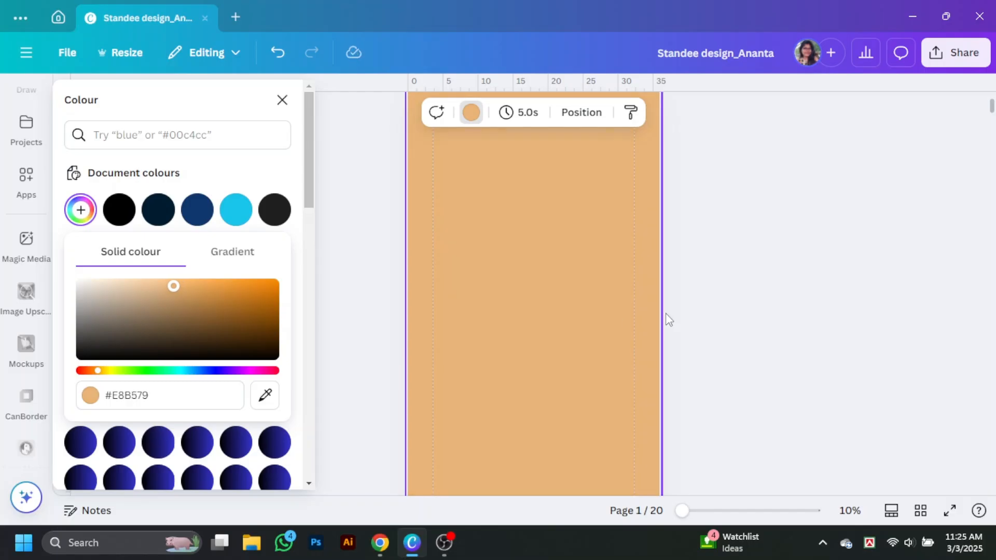
Close the colour panel, keeping the #E8B579 tan background, and return to the Elements search text.
{"action": "left_click", "coordinate": [666, 314]}
{"action": "scroll", "coordinate": [37, 140], "scroll_direction": "up", "scroll_amount": 6}
{"action": "left_click", "coordinate": [26, 156]}
Search Elements for irregular shape frames and add a blob frame to the page.
{"action": "left_click_drag", "start_coordinate": [195, 100], "coordinate": [1, 102]}
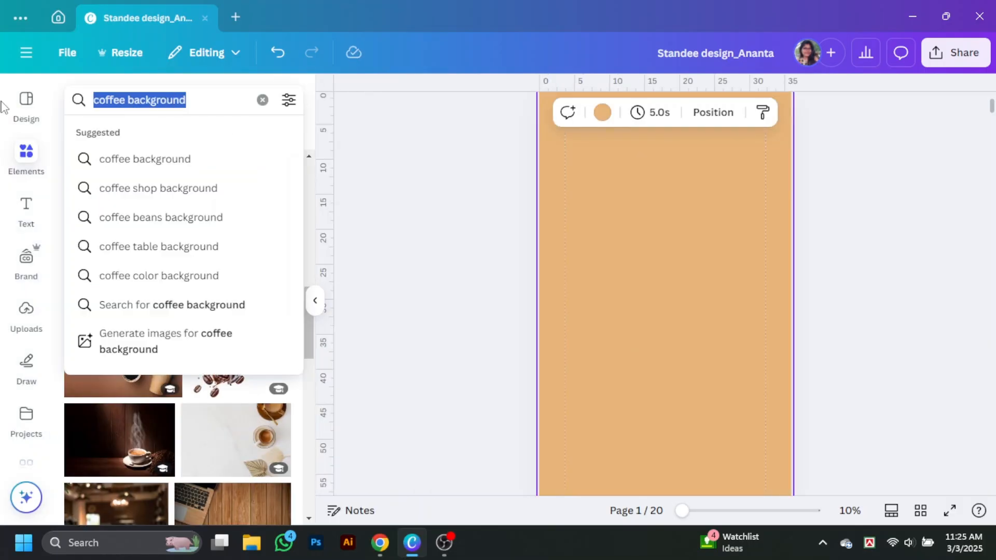
{"action": "type", "text": "shape fra"}
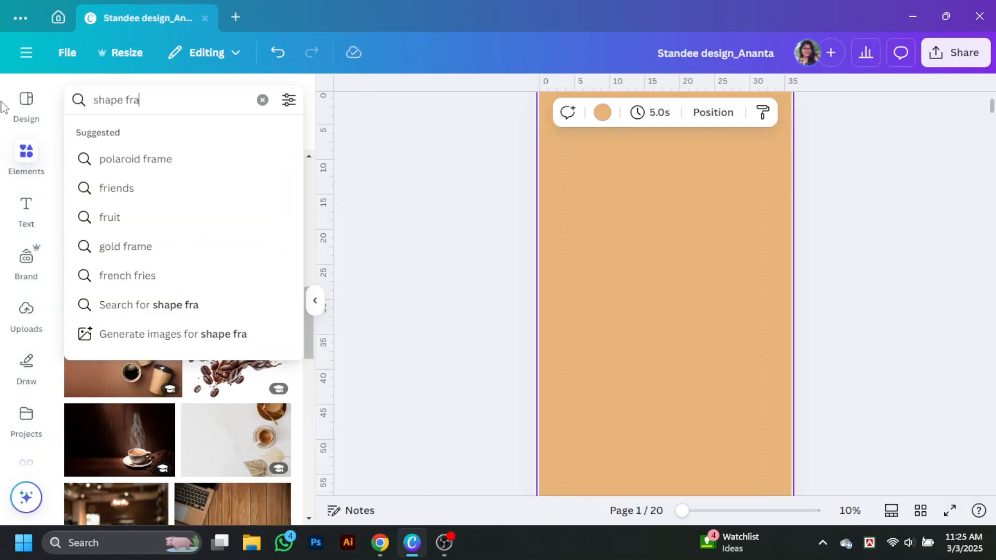
{"action": "type", "text": "me"}
{"action": "key", "text": "Return"}
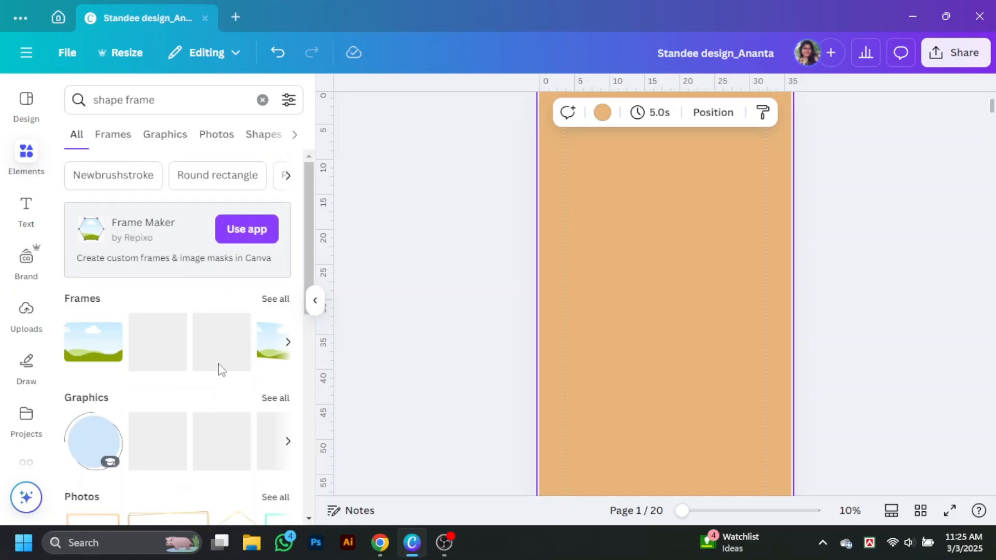
{"action": "left_click", "coordinate": [275, 298]}
{"action": "left_click", "coordinate": [99, 100]}
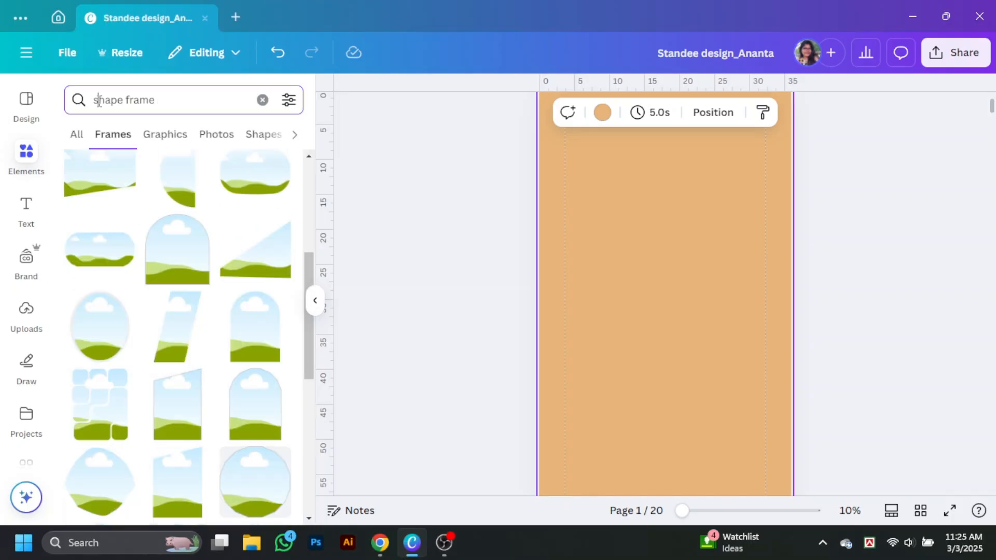
{"action": "type", "text": "iregu"}
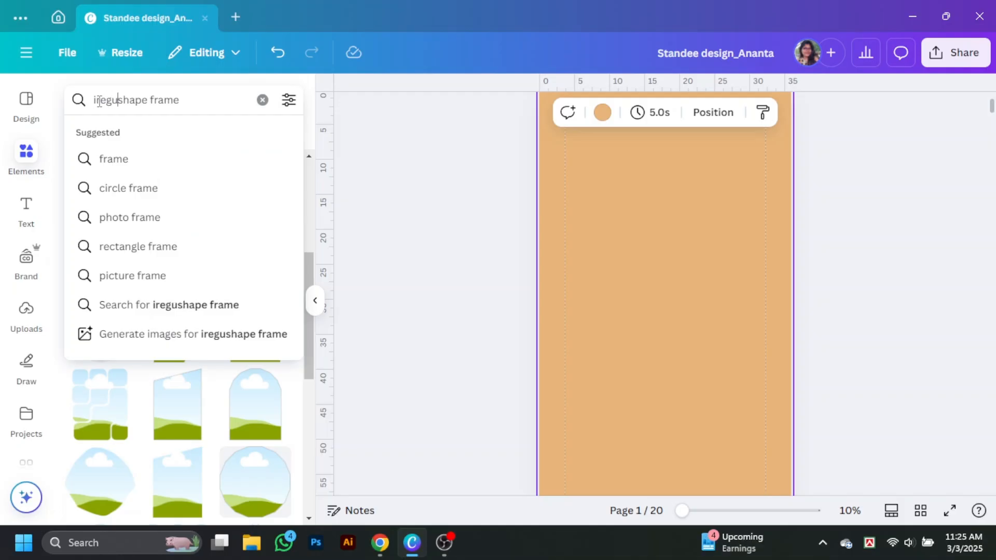
{"action": "type", "text": "lar"}
{"action": "key", "text": "Return"}
{"action": "scroll", "coordinate": [258, 374], "scroll_direction": "down", "scroll_amount": 2}
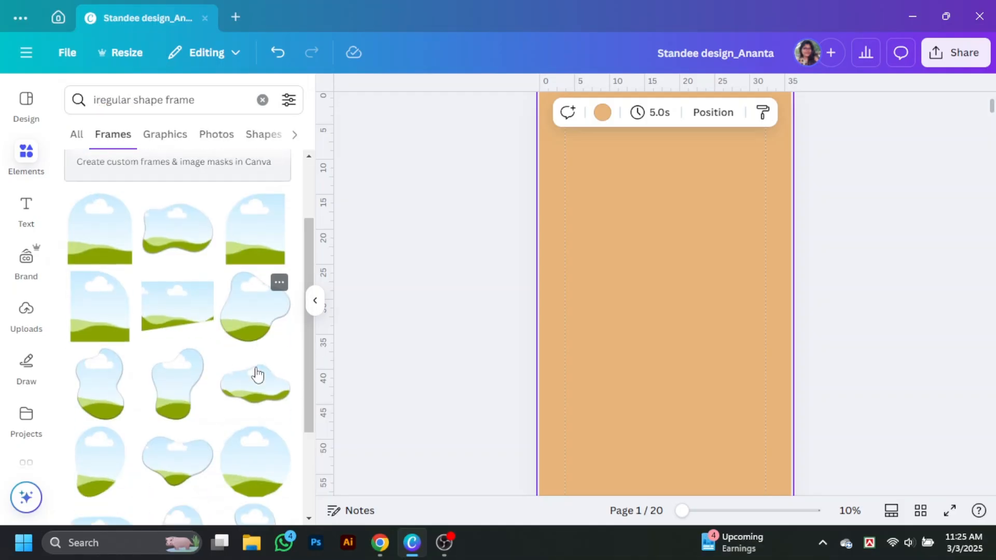
{"action": "scroll", "coordinate": [258, 374], "scroll_direction": "up", "scroll_amount": 1}
{"action": "left_click", "coordinate": [256, 378]}
Resize the blob frame, rotate it about 20° counter-clockwise, enlarge it and centre it on the page.
{"action": "left_click_drag", "start_coordinate": [714, 340], "coordinate": [634, 190]}
{"action": "left_click_drag", "start_coordinate": [651, 238], "coordinate": [761, 346]}
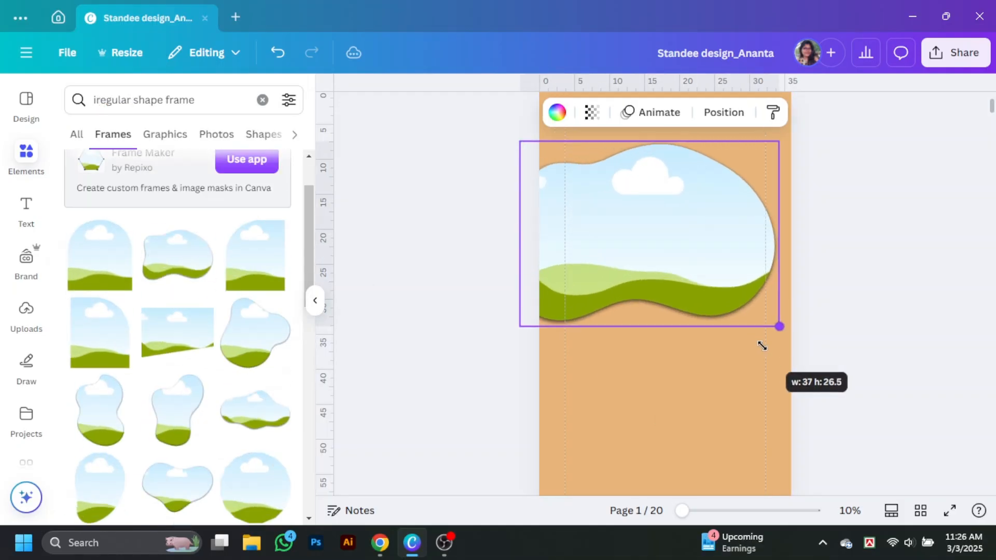
{"action": "left_click_drag", "start_coordinate": [737, 277], "coordinate": [711, 233]}
{"action": "scroll", "coordinate": [682, 307], "scroll_direction": "up", "scroll_amount": 2}
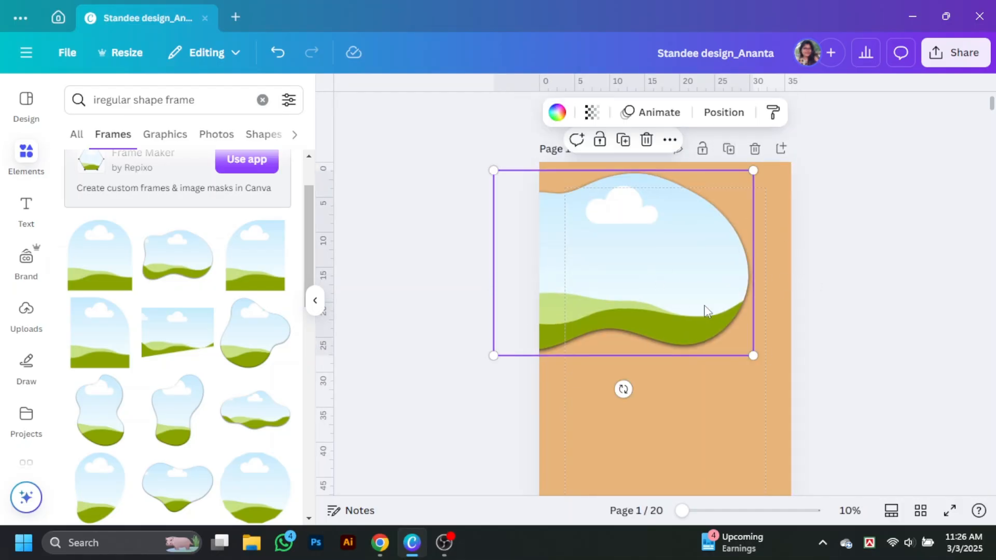
{"action": "left_click_drag", "start_coordinate": [623, 389], "coordinate": [668, 423]}
{"action": "left_click_drag", "start_coordinate": [469, 265], "coordinate": [415, 253]}
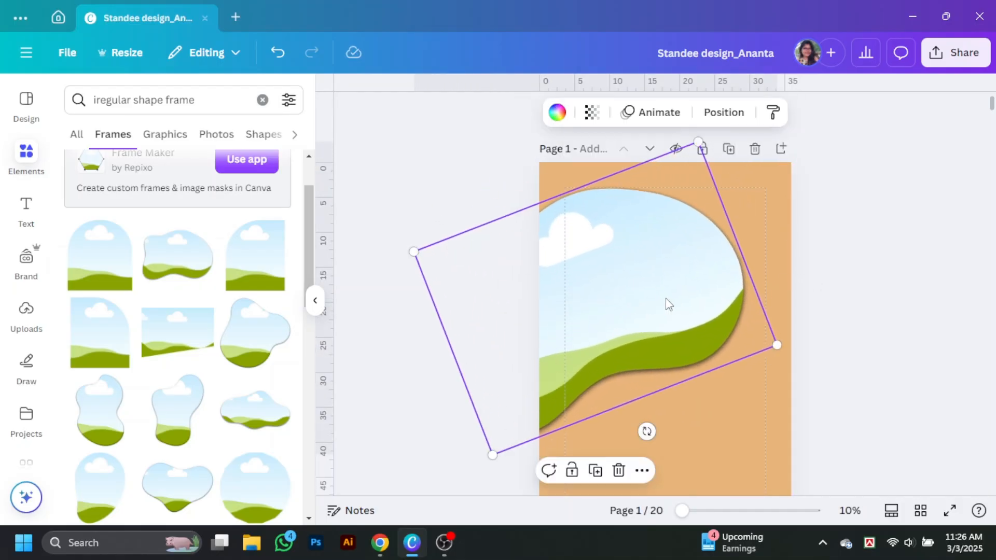
{"action": "left_click_drag", "start_coordinate": [671, 302], "coordinate": [720, 297]}
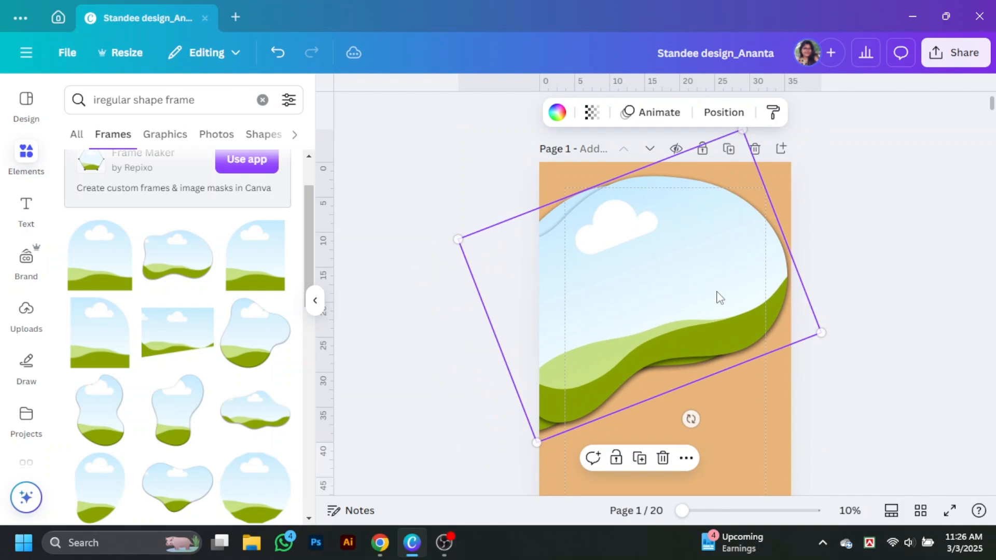
Send the blob frame back one layer and nudge it slightly left and down.
{"action": "right_click", "coordinate": [771, 287]}
{"action": "mouse_move", "coordinate": [838, 327]}
{"action": "left_click", "coordinate": [677, 391]}
{"action": "left_click_drag", "start_coordinate": [776, 262], "coordinate": [756, 256]}
{"action": "left_click", "coordinate": [557, 112]}
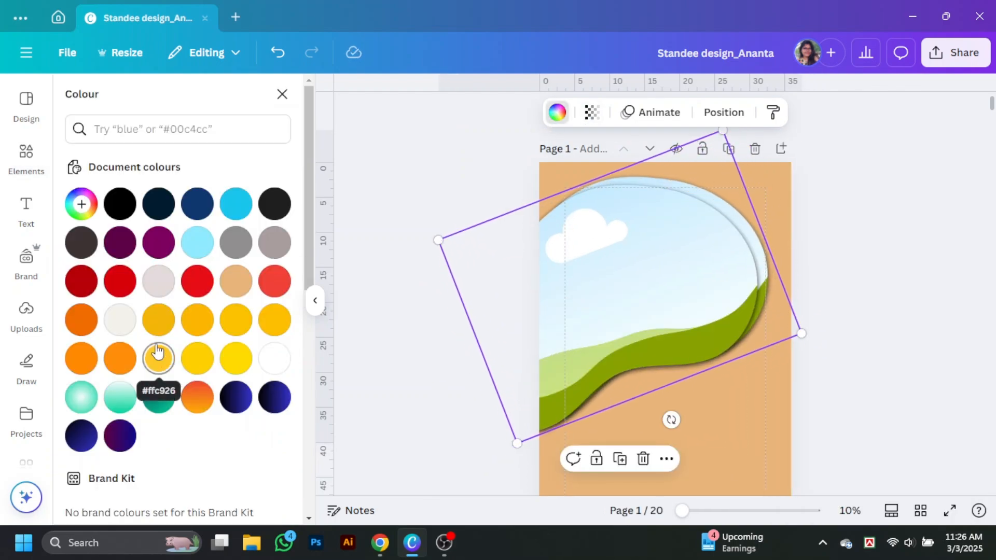
Make the back blob orange and drop a latte-pouring coffee photo into the frame.
{"action": "left_click", "coordinate": [911, 305]}
{"action": "triple_click", "coordinate": [176, 105]}
{"action": "key", "text": "BackSpace"}
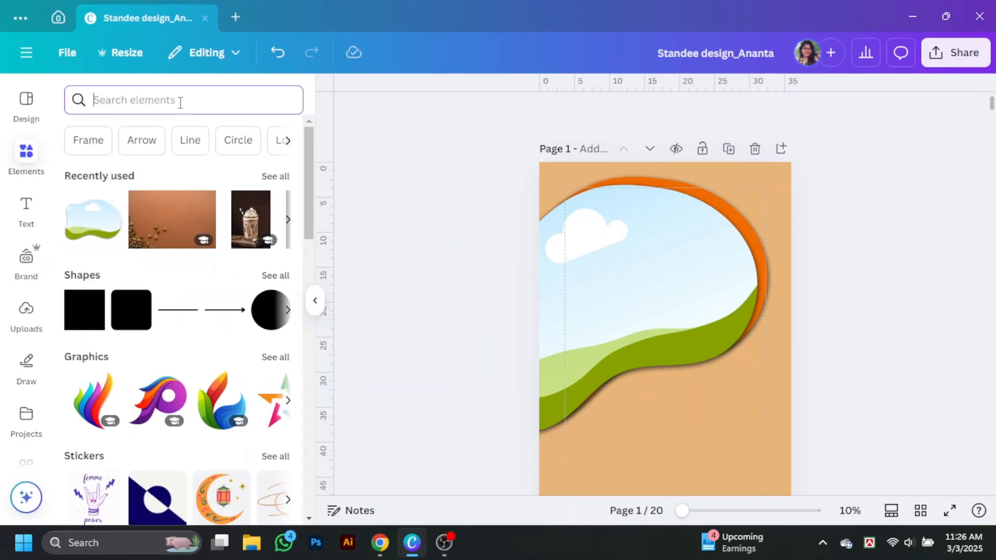
{"action": "type", "text": "coffee"}
{"action": "key", "text": "Return"}
{"action": "left_click", "coordinate": [168, 135]}
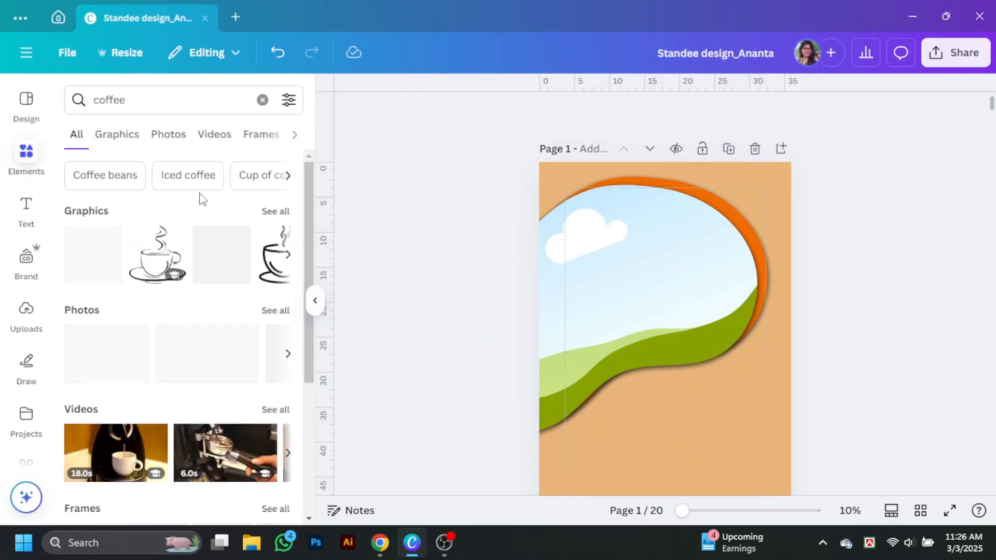
{"action": "scroll", "coordinate": [155, 291], "scroll_direction": "down", "scroll_amount": 4}
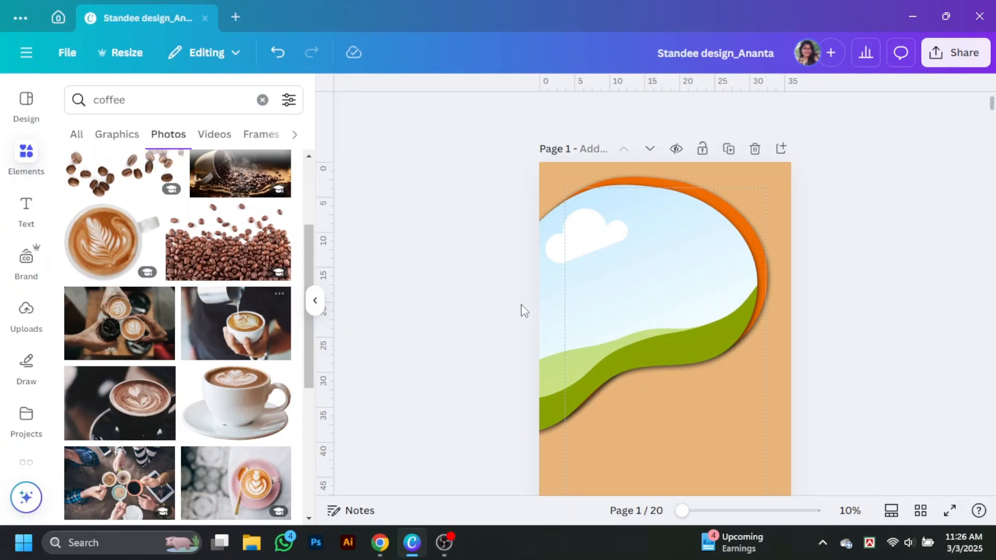
{"action": "left_click_drag", "start_coordinate": [230, 327], "coordinate": [633, 294]}
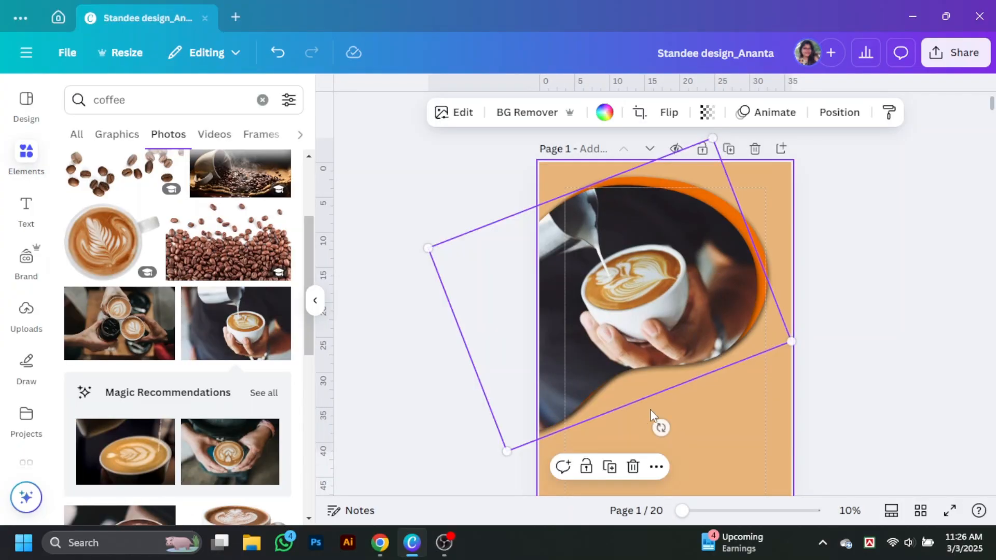
Rotate the latte photo to match the frame's tilt and darken the back blob to brown.
{"action": "double_click", "coordinate": [658, 321]}
{"action": "left_click_drag", "start_coordinate": [658, 409], "coordinate": [613, 402]}
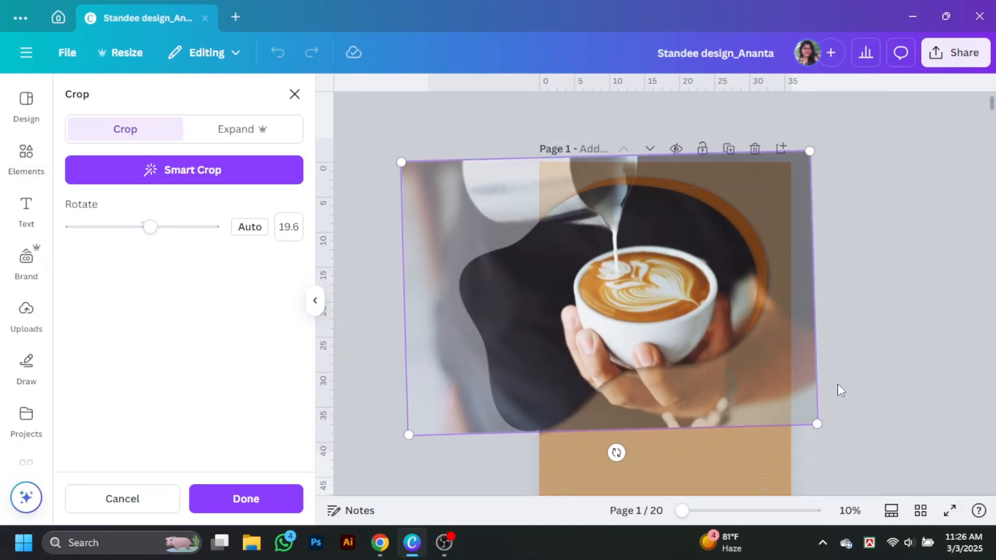
{"action": "left_click", "coordinate": [890, 384]}
{"action": "mouse_move", "coordinate": [756, 240]}
{"action": "left_mouse_down"}
{"action": "mouse_move", "coordinate": [761, 249]}
{"action": "mouse_move", "coordinate": [751, 255]}
{"action": "left_mouse_up"}
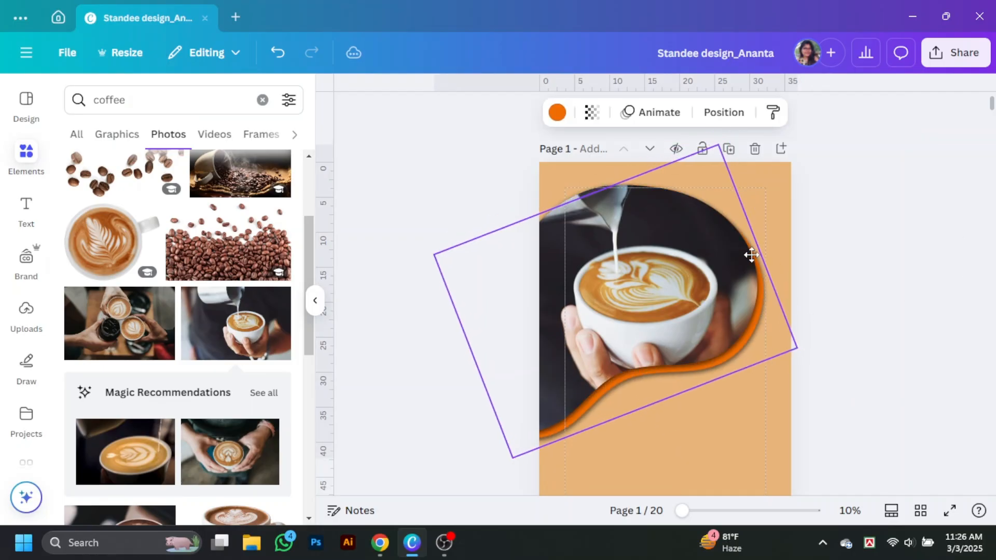
{"action": "left_click", "coordinate": [551, 117]}
{"action": "left_click", "coordinate": [81, 205]}
{"action": "left_click_drag", "start_coordinate": [275, 280], "coordinate": [276, 324]}
{"action": "left_click", "coordinate": [865, 359]}
Undo the accidental photo swap and delete the stray dark coffee cup photo.
{"action": "scroll", "coordinate": [218, 320], "scroll_direction": "down", "scroll_amount": 5}
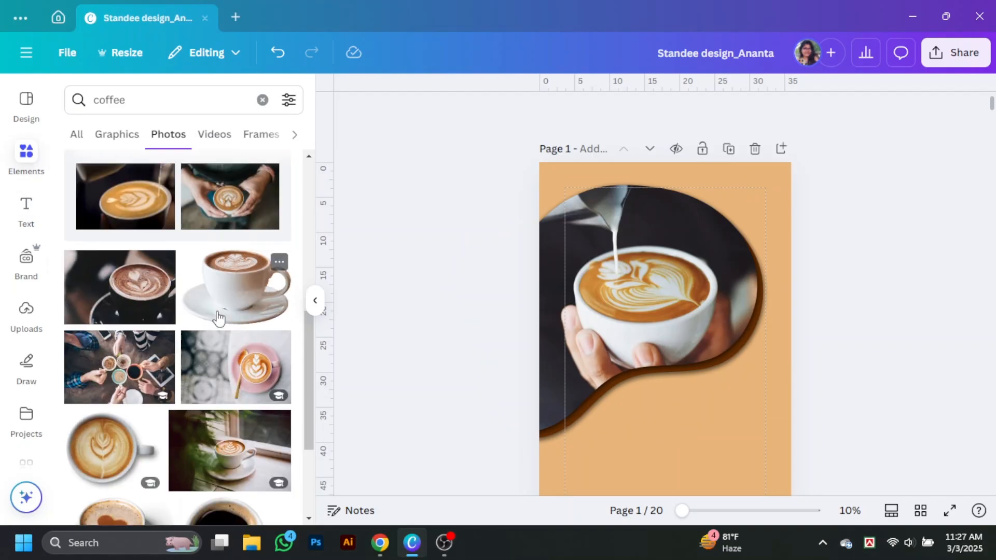
{"action": "left_click", "coordinate": [124, 255]}
{"action": "left_click_drag", "start_coordinate": [682, 411], "coordinate": [655, 332]}
{"action": "scroll", "coordinate": [201, 387], "scroll_direction": "down", "scroll_amount": 5}
{"action": "scroll", "coordinate": [200, 387], "scroll_direction": "down", "scroll_amount": 5}
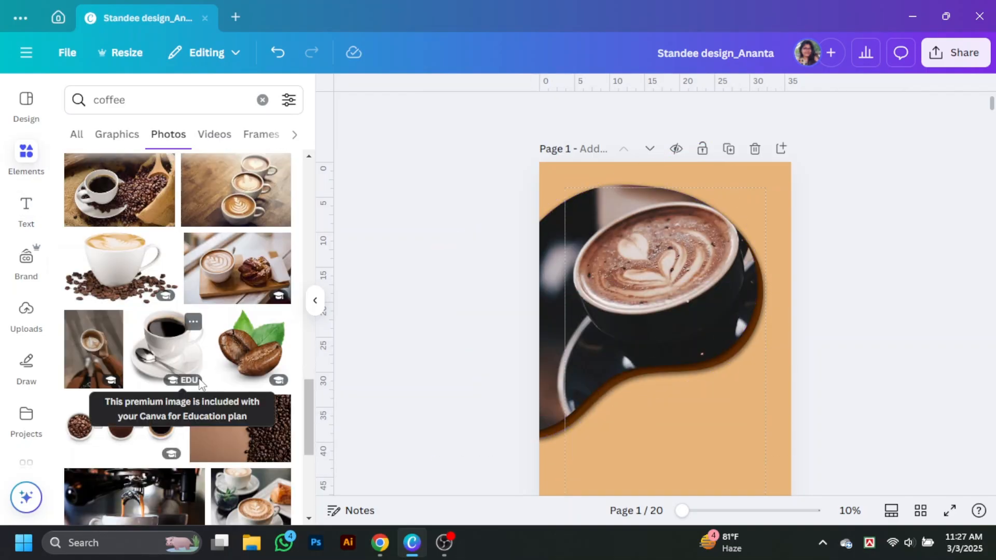
{"action": "left_click", "coordinate": [314, 300]}
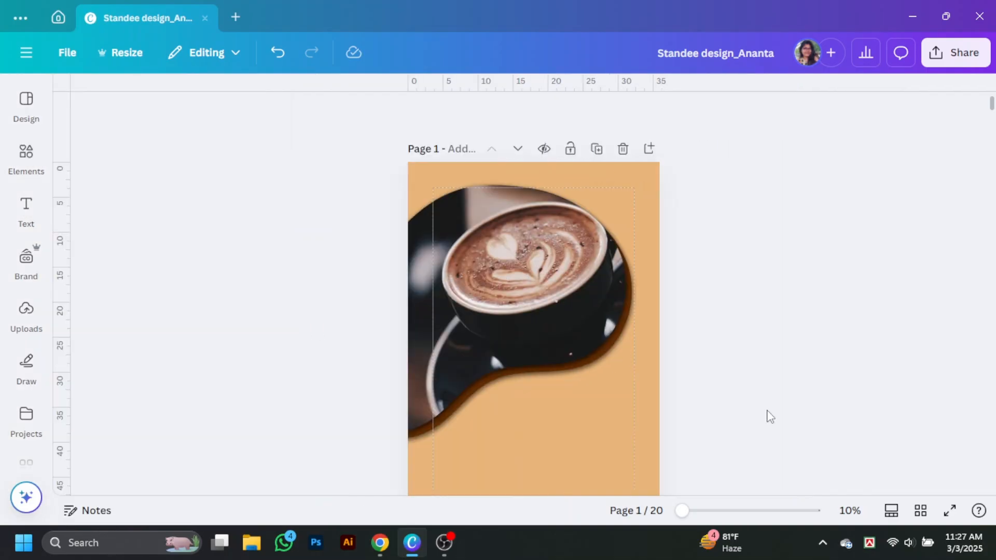
{"action": "key", "text": "ctrl+z"}
{"action": "left_click", "coordinate": [602, 407]}
{"action": "left_click", "coordinate": [557, 316]}
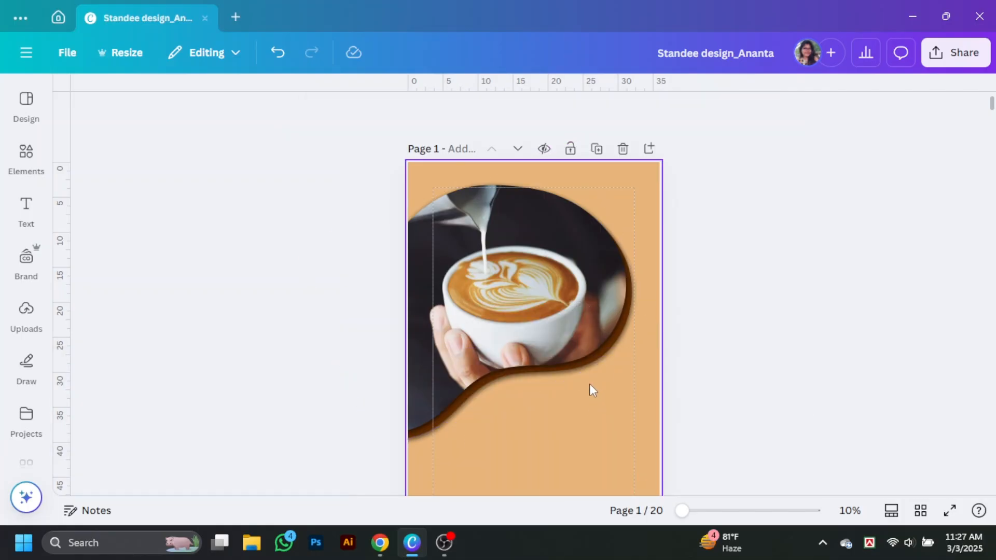
Enlarge both blob shapes together and move them up and left.
{"action": "scroll", "coordinate": [817, 273], "scroll_direction": "down", "scroll_amount": 3}
{"action": "scroll", "coordinate": [818, 273], "scroll_direction": "up", "scroll_amount": 3}
{"action": "left_click_drag", "start_coordinate": [740, 232], "coordinate": [677, 343]}
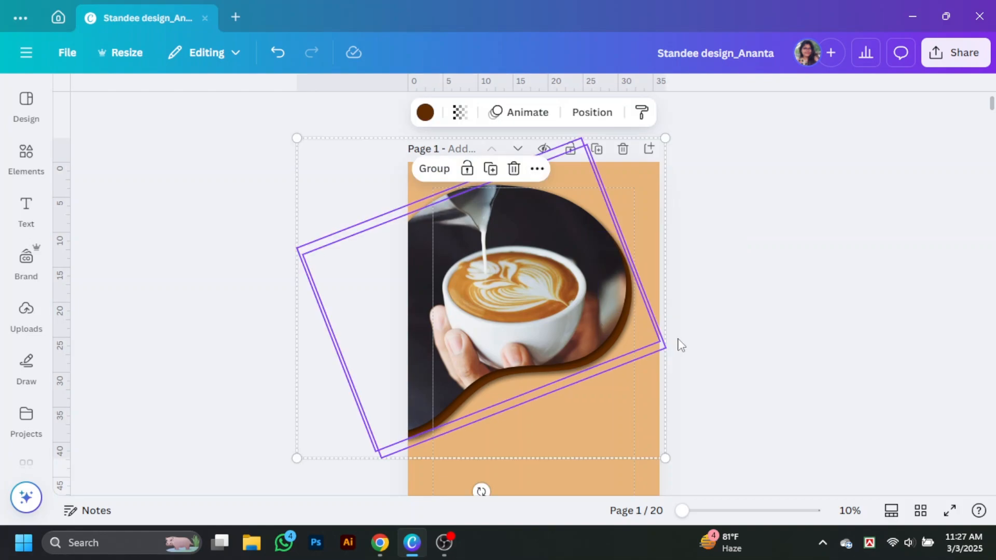
{"action": "left_click_drag", "start_coordinate": [661, 459], "coordinate": [702, 492]}
{"action": "left_click_drag", "start_coordinate": [593, 334], "coordinate": [559, 324]}
{"action": "left_click", "coordinate": [844, 352]}
{"action": "scroll", "coordinate": [891, 126], "scroll_direction": "down", "scroll_amount": 2}
{"action": "scroll", "coordinate": [865, 351], "scroll_direction": "up", "scroll_amount": 1}
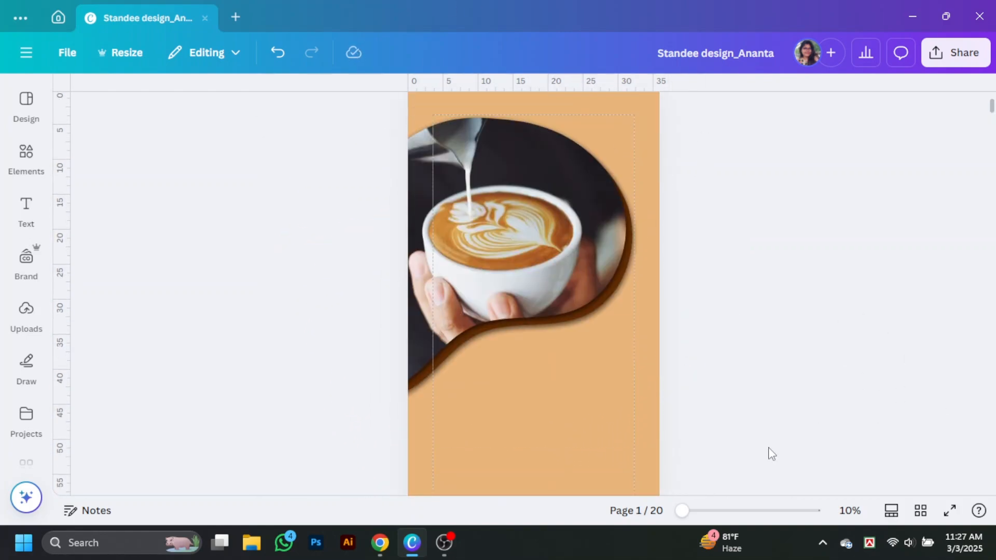
{"action": "scroll", "coordinate": [861, 334], "scroll_direction": "up", "scroll_amount": 1}
{"action": "scroll", "coordinate": [864, 343], "scroll_direction": "down", "scroll_amount": 1}
Add a subheading below the photo reading 'Anytime'.
{"action": "left_click", "coordinate": [26, 210]}
{"action": "left_click", "coordinate": [129, 307]}
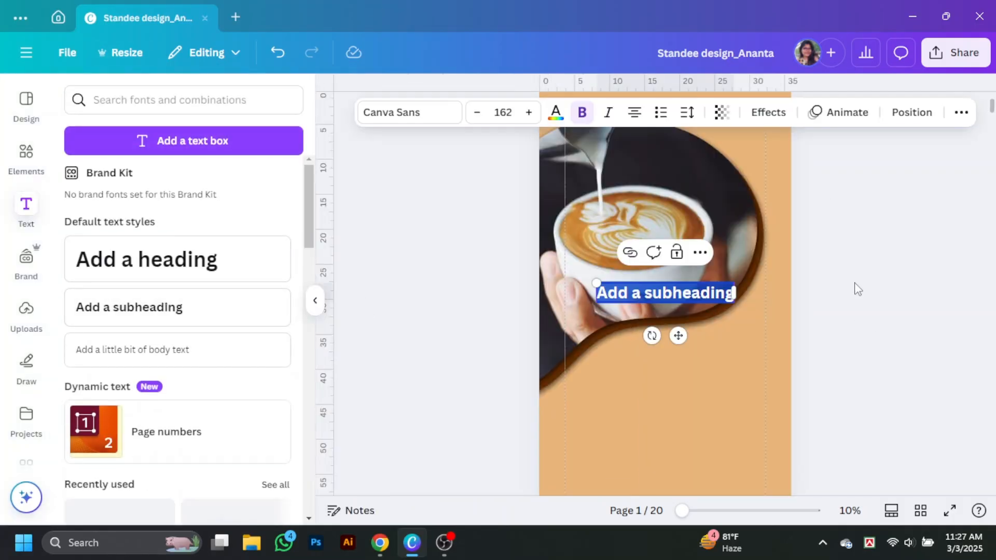
{"action": "left_click_drag", "start_coordinate": [669, 291], "coordinate": [653, 382]}
{"action": "double_click", "coordinate": [653, 383]}
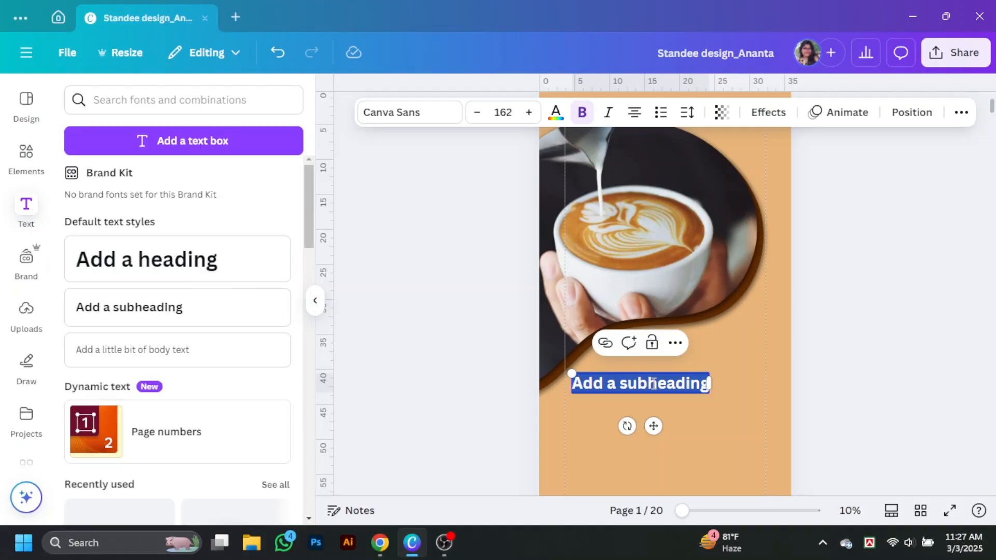
{"action": "type", "text": "Anytime"}
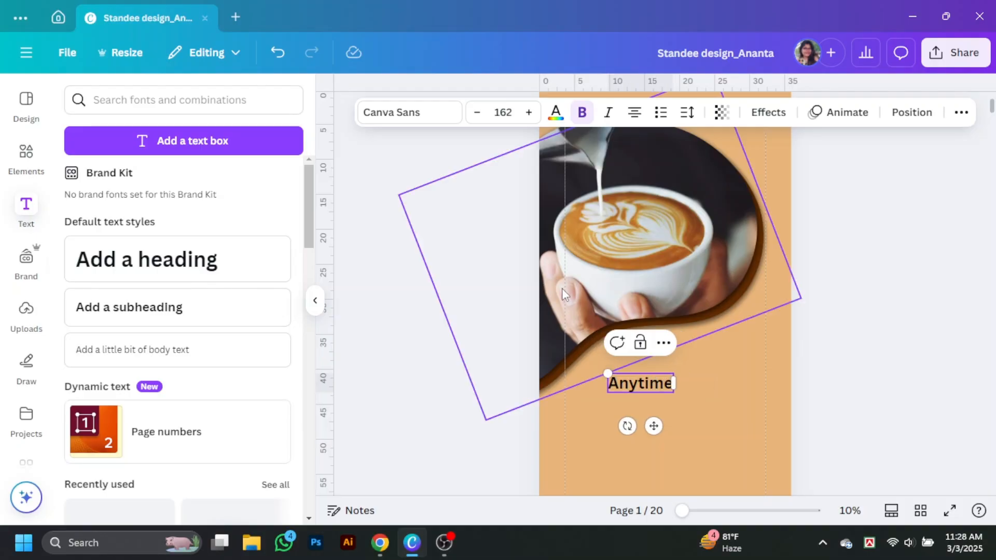
Set 'Anytime' to Montserrat and curve it upward to -36.
{"action": "left_click", "coordinate": [410, 112]}
{"action": "left_click", "coordinate": [104, 318]}
{"action": "scroll", "coordinate": [107, 327], "scroll_direction": "down", "scroll_amount": 3}
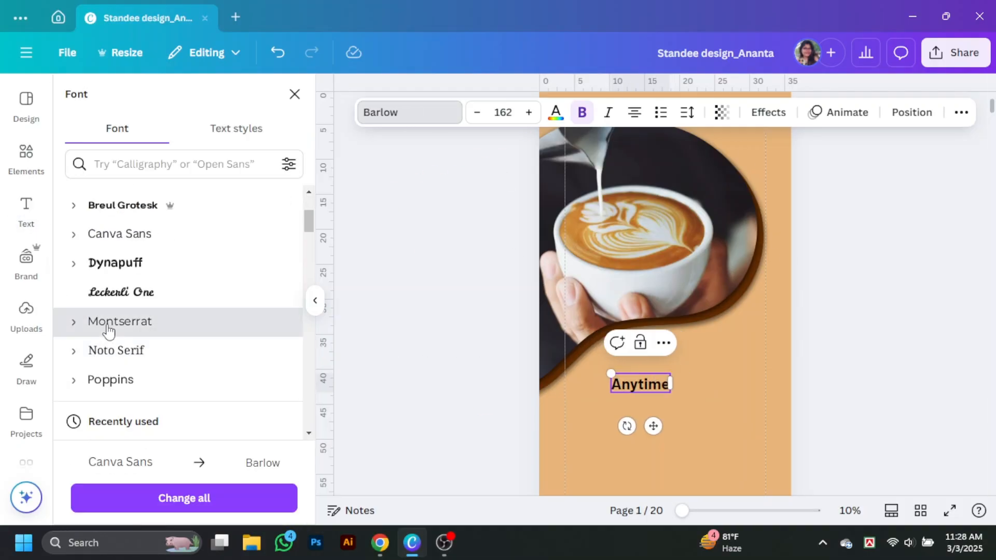
{"action": "left_click", "coordinate": [108, 321]}
{"action": "left_click", "coordinate": [768, 112]}
{"action": "scroll", "coordinate": [155, 311], "scroll_direction": "down", "scroll_amount": 3}
{"action": "left_click", "coordinate": [178, 459]}
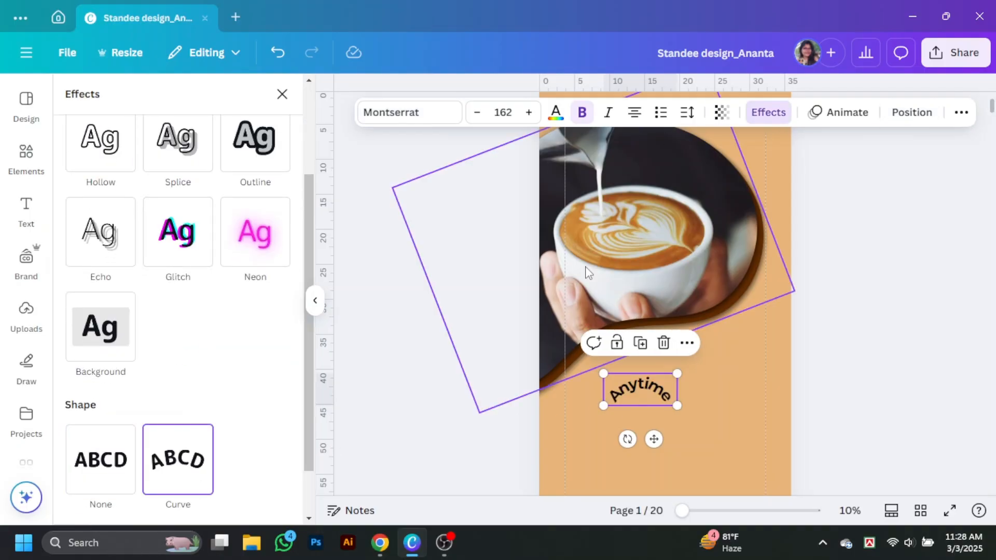
{"action": "scroll", "coordinate": [178, 490], "scroll_direction": "down", "scroll_amount": 2}
{"action": "left_click_drag", "start_coordinate": [133, 490], "coordinate": [110, 483]}
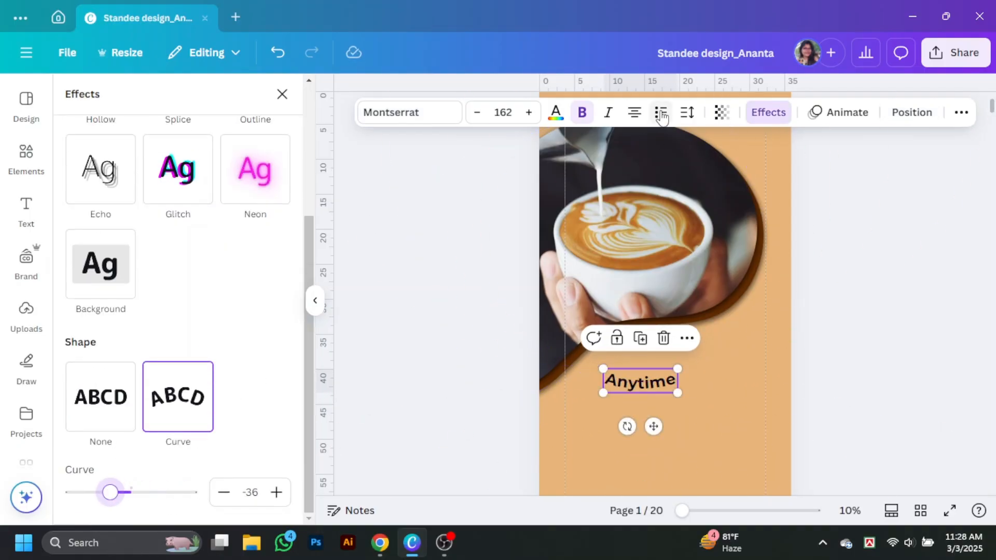
Move 'Anytime' onto the wave edge and tilt it to follow the slope.
{"action": "left_click", "coordinate": [687, 112]}
{"action": "left_click_drag", "start_coordinate": [647, 382], "coordinate": [602, 393]}
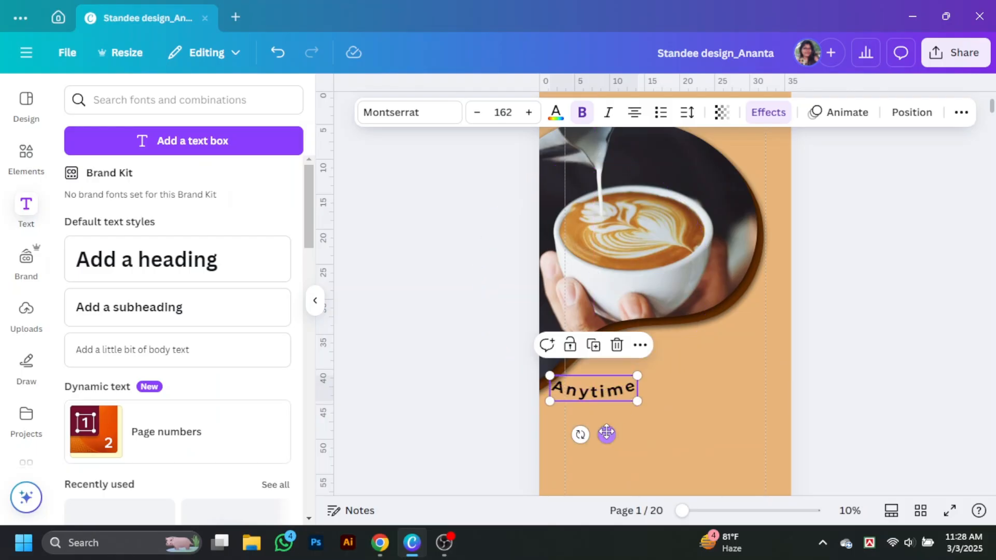
{"action": "left_click_drag", "start_coordinate": [580, 435], "coordinate": [610, 407]}
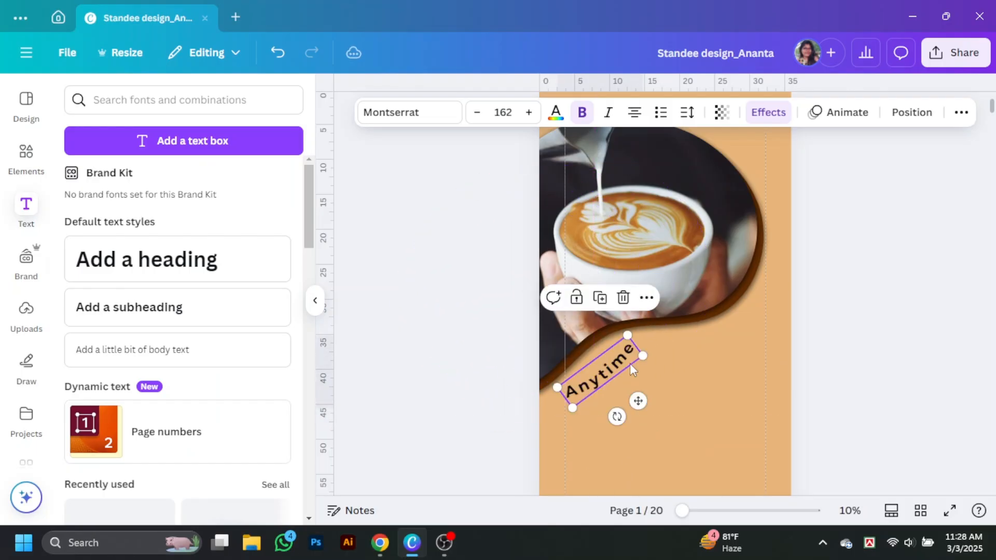
Duplicate the curved text to its right, tilt it slightly, and retype it as 'Anywhere'.
{"action": "left_click_drag", "start_coordinate": [614, 367], "coordinate": [687, 323]}
{"action": "left_click_drag", "start_coordinate": [690, 371], "coordinate": [663, 375]}
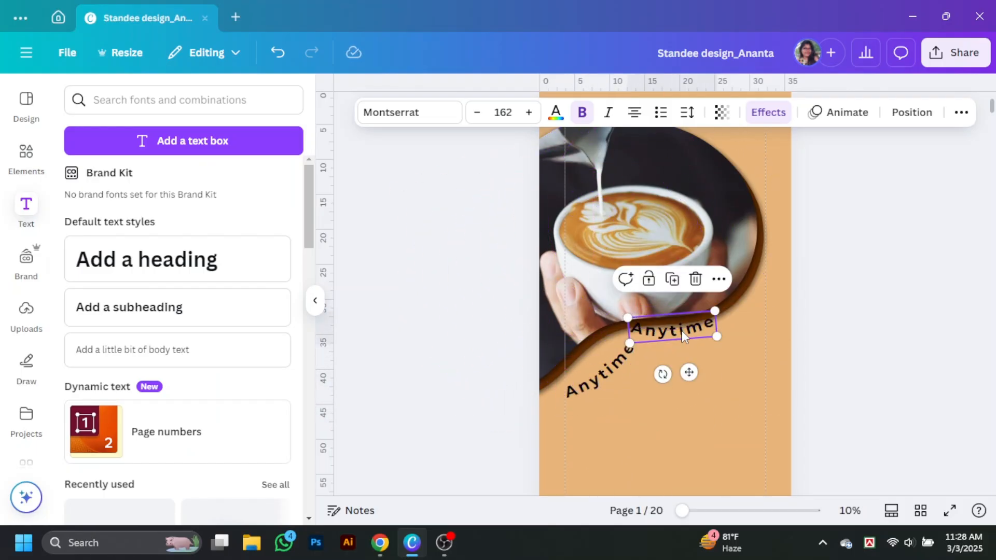
{"action": "left_click_drag", "start_coordinate": [683, 339], "coordinate": [697, 353]}
{"action": "type", "text": "Anywhere"}
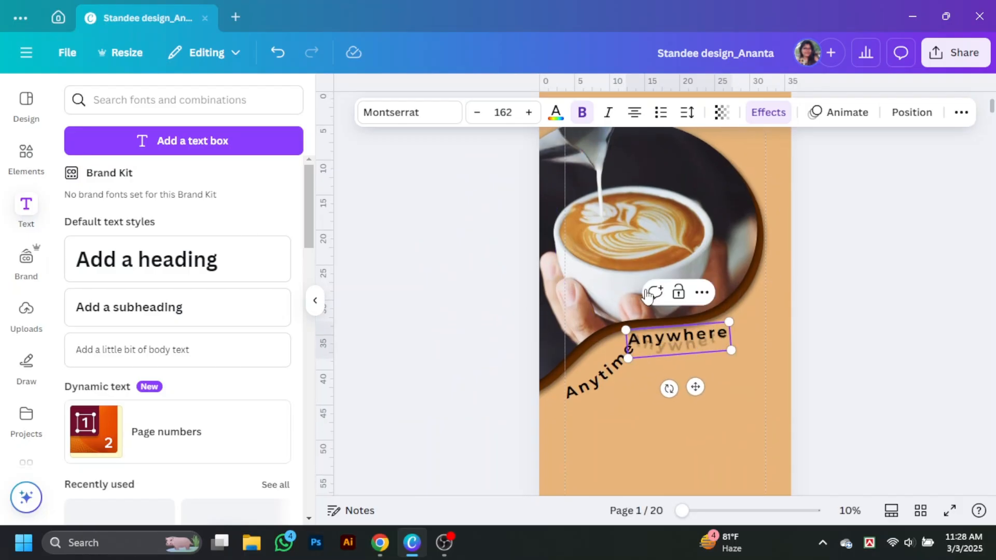
{"action": "key", "text": "Escape"}
{"action": "left_click", "coordinate": [698, 351]}
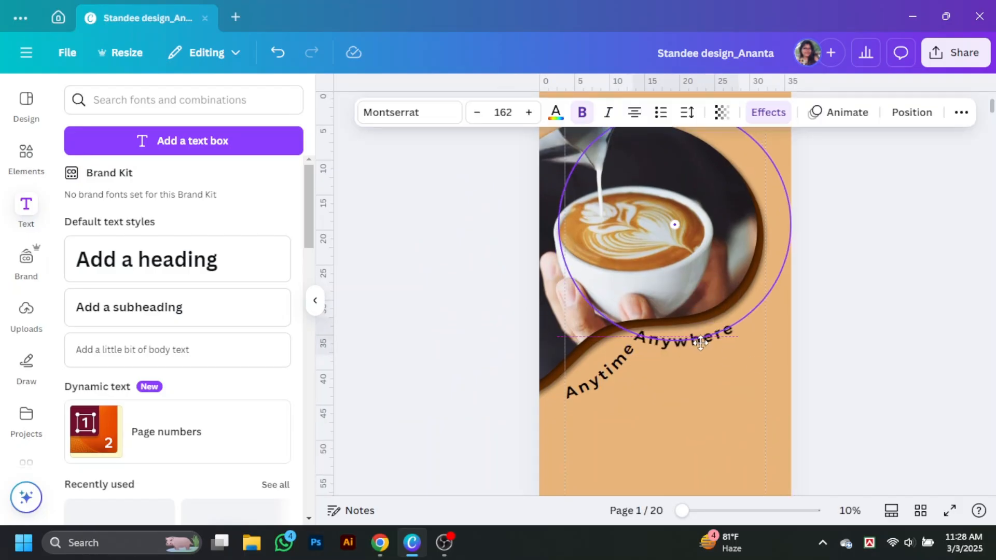
Set the 'Anywhere' curve to -28 and align both words along the wave edge.
{"action": "left_click", "coordinate": [599, 376]}
{"action": "left_click", "coordinate": [768, 112]}
{"action": "scroll", "coordinate": [137, 474], "scroll_direction": "down", "scroll_amount": 5}
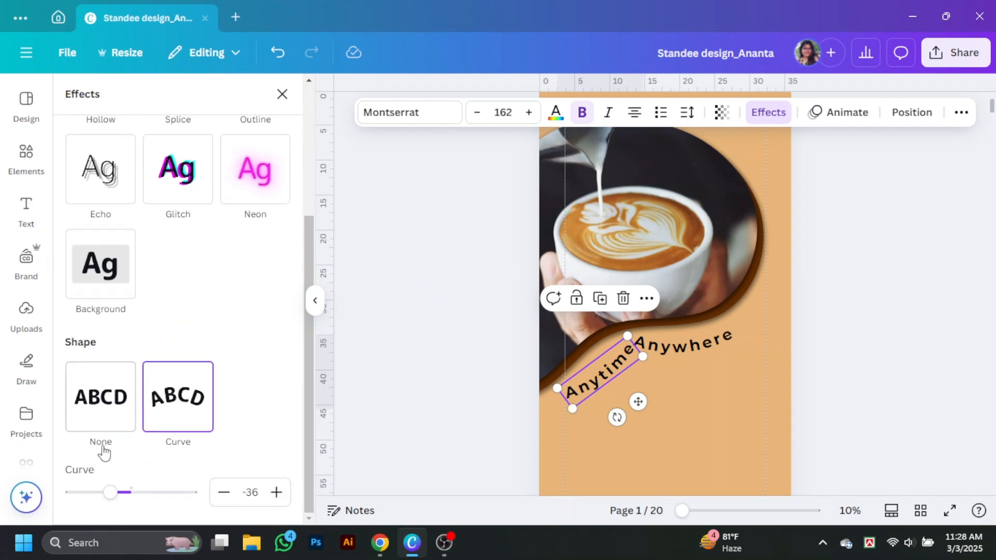
{"action": "left_click_drag", "start_coordinate": [122, 492], "coordinate": [123, 493]}
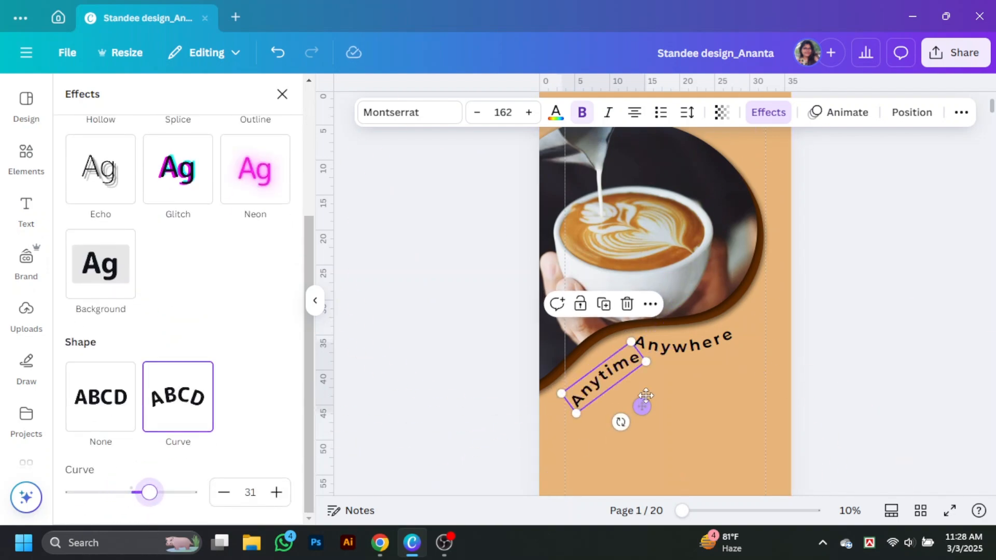
{"action": "left_click_drag", "start_coordinate": [616, 355], "coordinate": [610, 355]}
{"action": "left_click_drag", "start_coordinate": [682, 352], "coordinate": [685, 356]}
{"action": "mouse_move", "coordinate": [110, 492]}
{"action": "left_mouse_down"}
{"action": "mouse_move", "coordinate": [122, 493]}
{"action": "mouse_move", "coordinate": [114, 492]}
{"action": "left_mouse_up"}
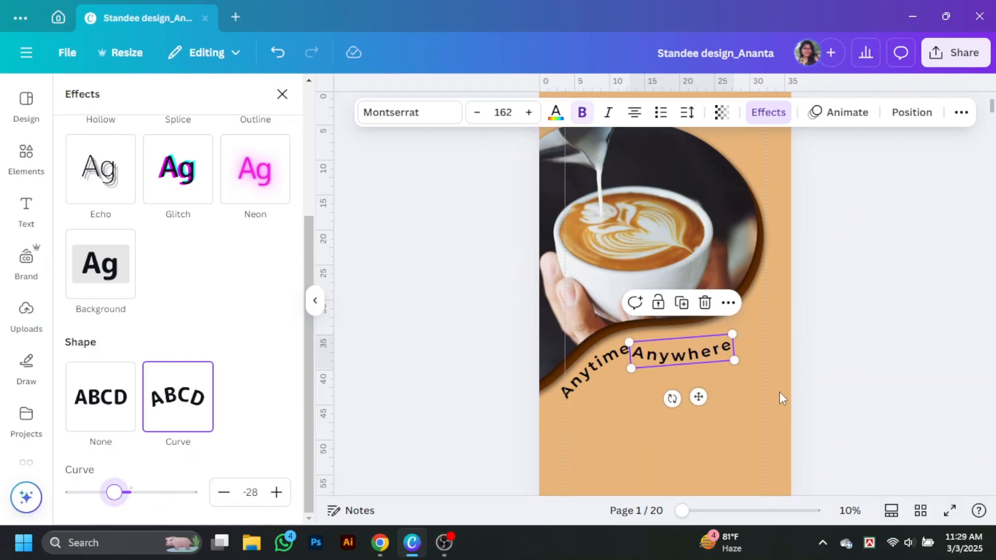
{"action": "left_click_drag", "start_coordinate": [707, 353], "coordinate": [712, 344]}
{"action": "left_click_drag", "start_coordinate": [671, 388], "coordinate": [691, 388]}
{"action": "left_click_drag", "start_coordinate": [617, 355], "coordinate": [618, 363]}
{"action": "left_click", "coordinate": [797, 364]}
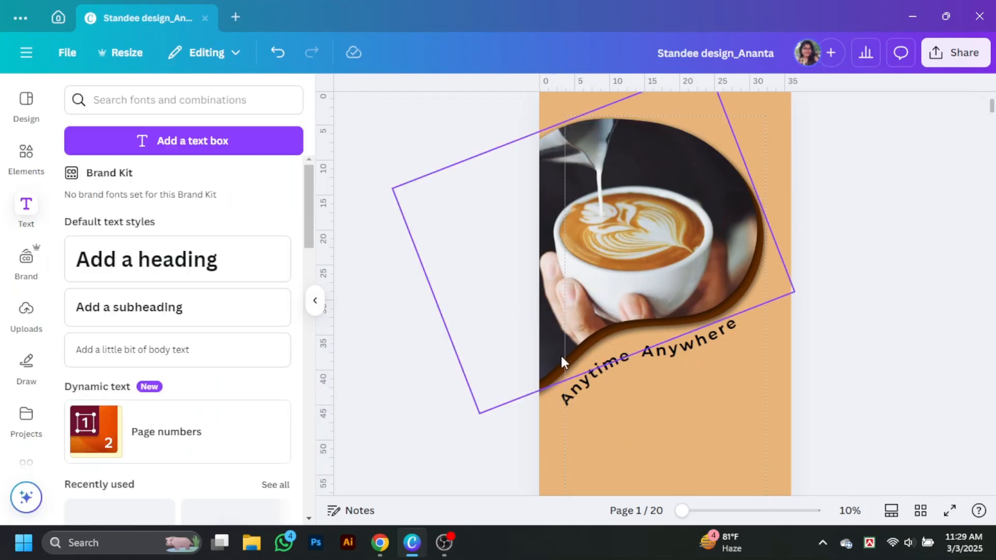
Give both words lighter Montserrat weights, with 'Anytime' in Montserrat Light.
{"action": "left_click", "coordinate": [574, 385]}
{"action": "left_click", "coordinate": [409, 113]}
{"action": "left_click", "coordinate": [74, 321]}
{"action": "left_click", "coordinate": [114, 336]}
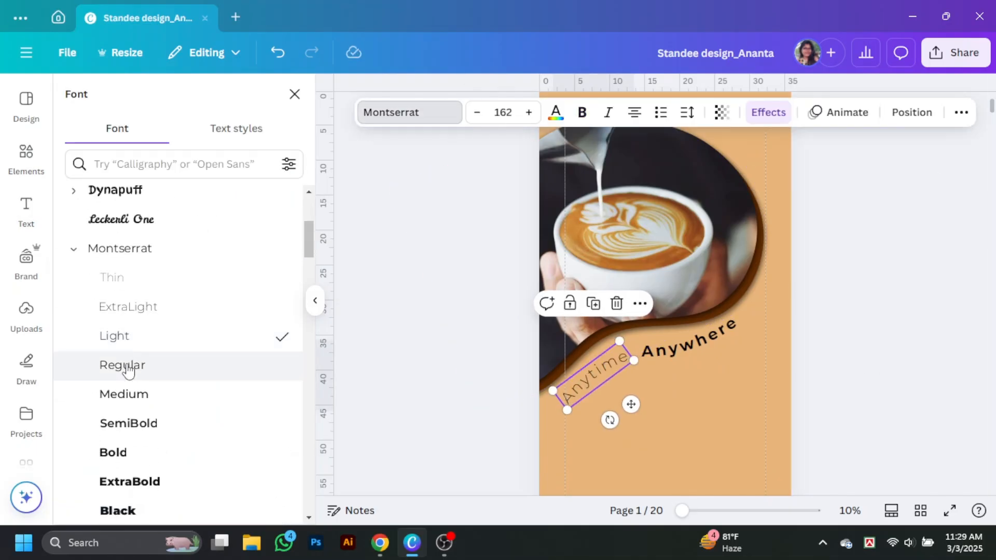
{"action": "left_click", "coordinate": [692, 351]}
{"action": "left_click", "coordinate": [171, 397]}
{"action": "left_click", "coordinate": [123, 365]}
Change both 'Anytime' and 'Anywhere' to the Leckerli One font.
{"action": "left_click", "coordinate": [845, 380]}
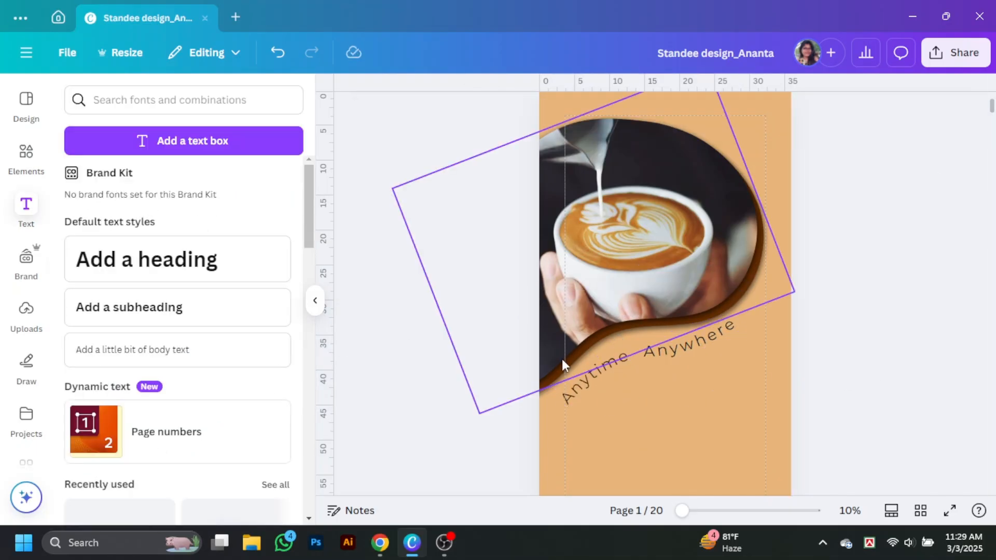
{"action": "left_click", "coordinate": [586, 381]}
{"action": "left_click", "coordinate": [394, 113]}
{"action": "left_click", "coordinate": [113, 232]}
{"action": "left_click", "coordinate": [664, 348]}
{"action": "left_click", "coordinate": [134, 223]}
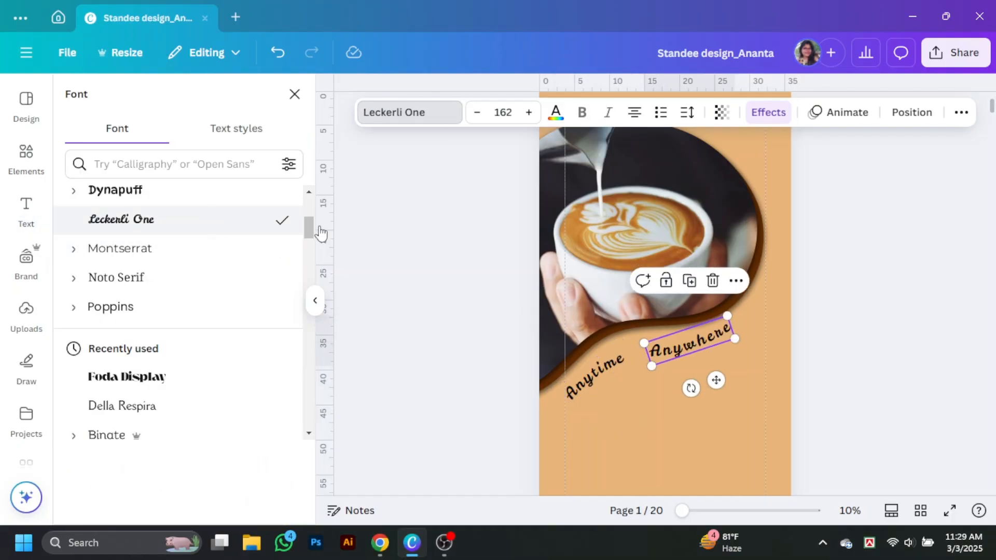
{"action": "left_click", "coordinate": [834, 371]}
Widen 'Anytime' so its comma shows and add '.....' after 'Anywhere'.
{"action": "left_click_drag", "start_coordinate": [617, 362], "coordinate": [630, 355]}
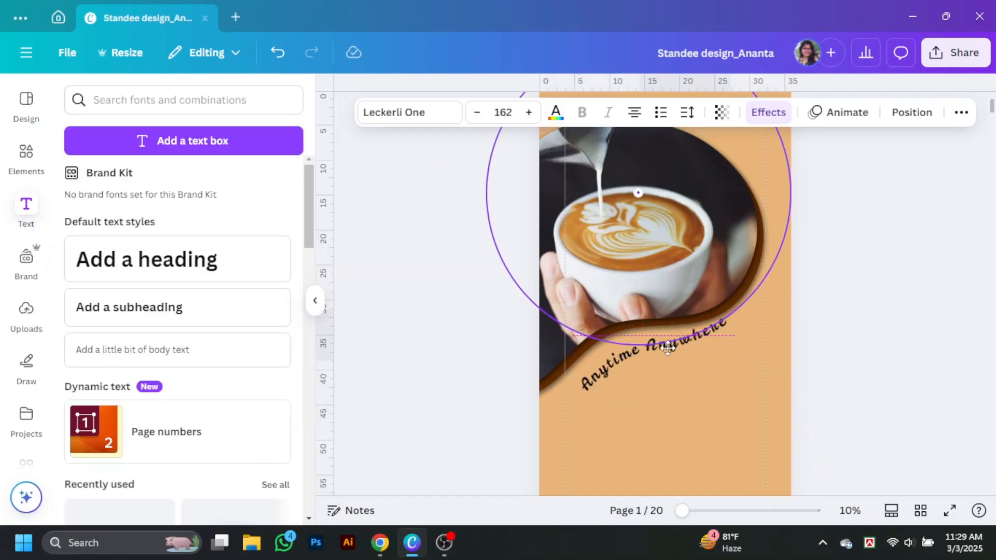
{"action": "left_click", "coordinate": [652, 354]}
{"action": "left_click", "coordinate": [639, 359]}
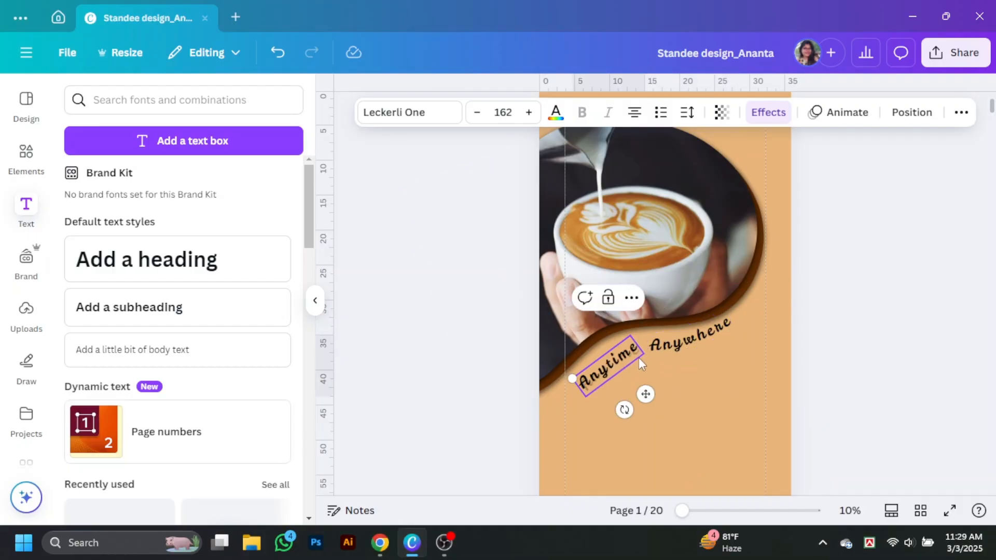
{"action": "left_click_drag", "start_coordinate": [641, 353], "coordinate": [648, 349]}
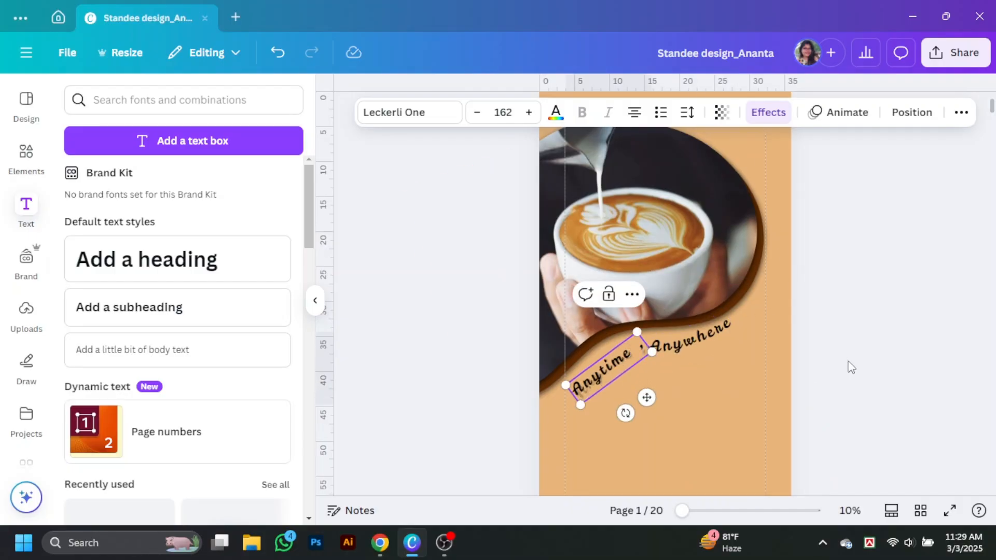
{"action": "left_click", "coordinate": [847, 361]}
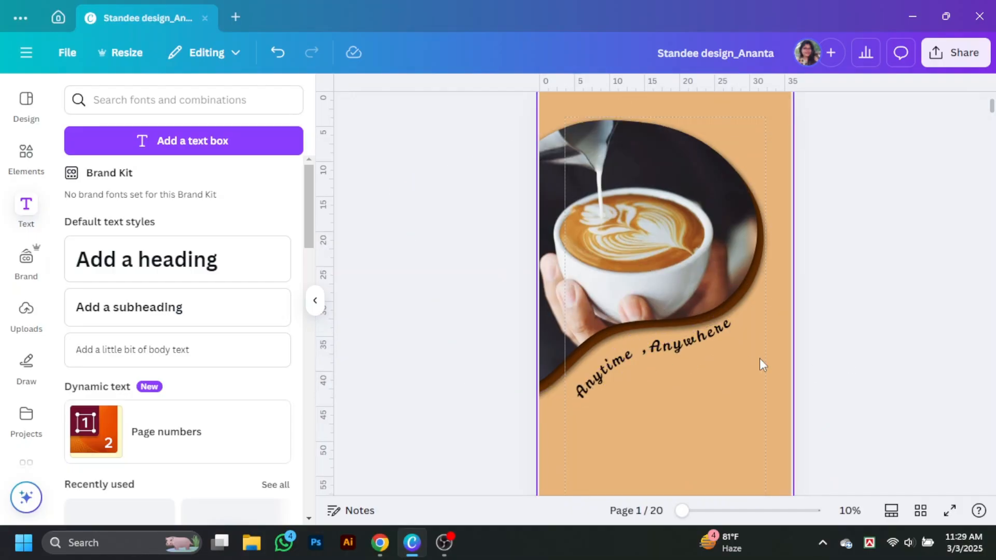
{"action": "left_click", "coordinate": [733, 325]}
{"action": "type", "text": "....."}
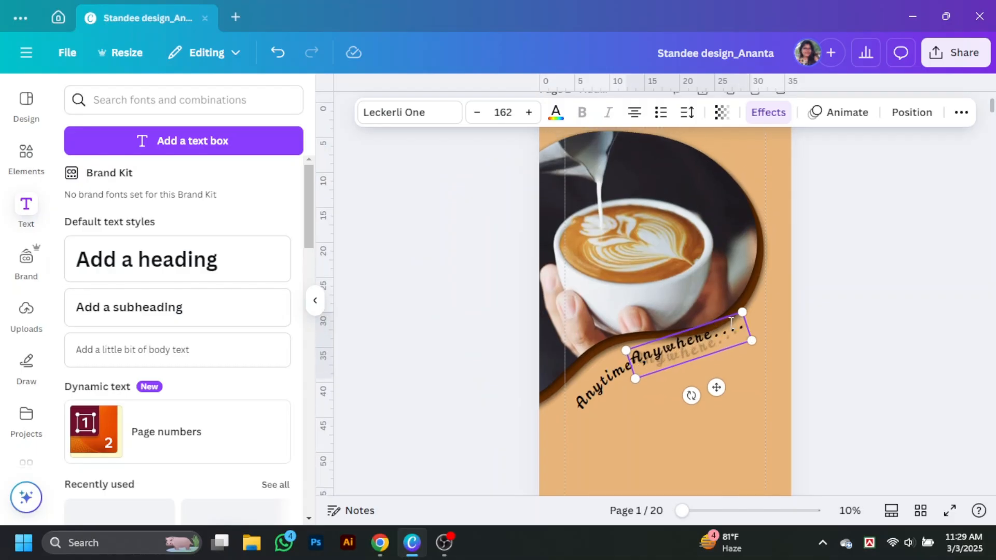
{"action": "left_click", "coordinate": [693, 380]}
Reposition and rotate 'Anytime ,' and 'Anywhere.....' to flow along the wave edge.
{"action": "left_click_drag", "start_coordinate": [678, 360], "coordinate": [696, 358]}
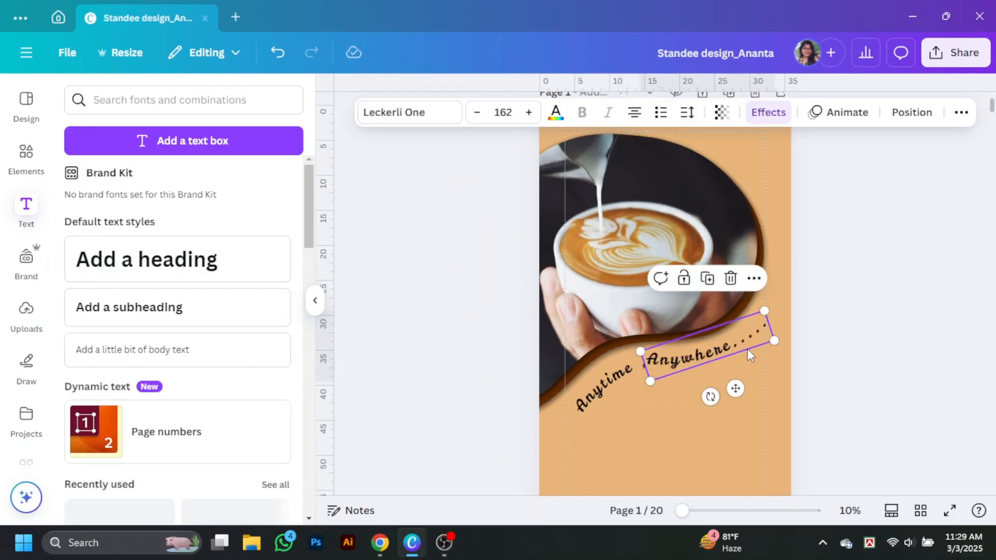
{"action": "left_click_drag", "start_coordinate": [715, 399], "coordinate": [722, 397]}
{"action": "left_click_drag", "start_coordinate": [697, 355], "coordinate": [698, 350]}
{"action": "left_click", "coordinate": [617, 383]}
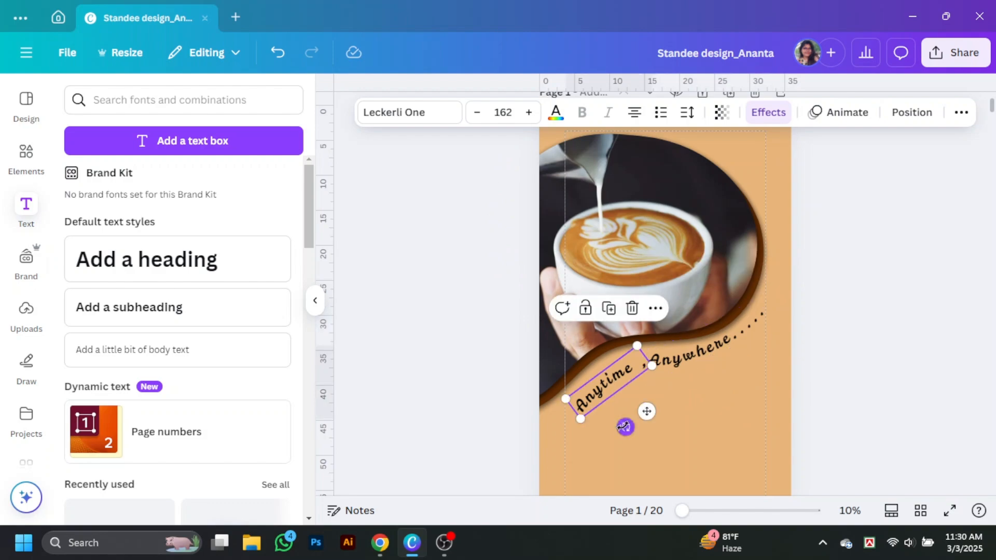
{"action": "left_click_drag", "start_coordinate": [626, 427], "coordinate": [622, 429]}
{"action": "left_click", "coordinate": [899, 378]}
{"action": "scroll", "coordinate": [913, 380], "scroll_direction": "up", "scroll_amount": 1}
{"action": "scroll", "coordinate": [913, 380], "scroll_direction": "down", "scroll_amount": 1}
{"action": "left_click", "coordinate": [704, 332]}
{"action": "left_click", "coordinate": [826, 349]}
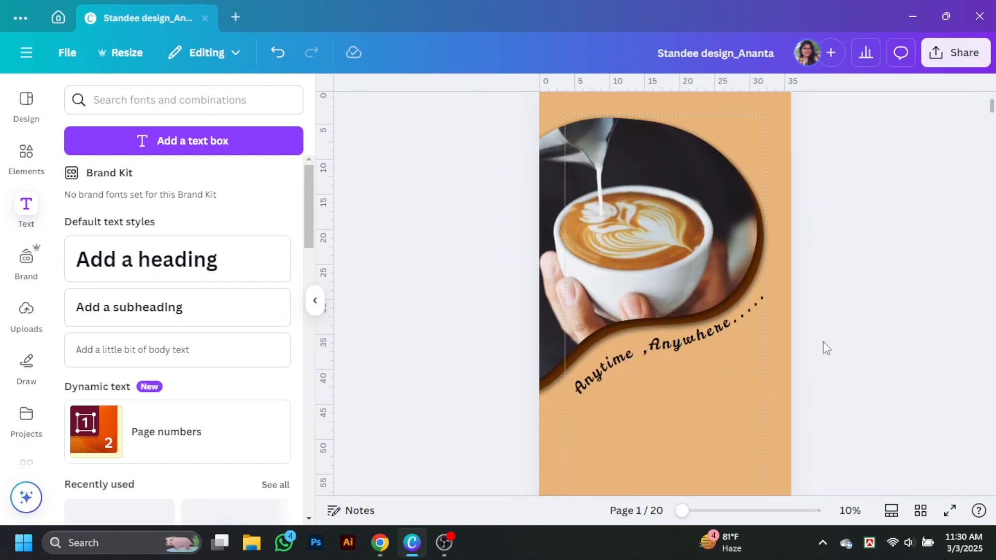
{"action": "scroll", "coordinate": [826, 348], "scroll_direction": "down", "scroll_amount": 1}
{"action": "scroll", "coordinate": [902, 366], "scroll_direction": "up", "scroll_amount": 2}
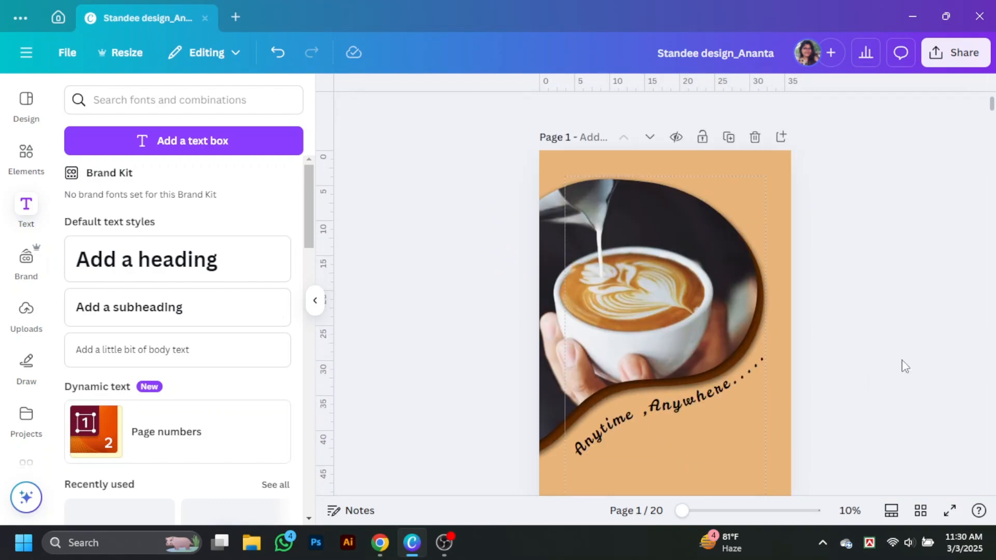
{"action": "scroll", "coordinate": [198, 289], "scroll_direction": "down", "scroll_amount": 3}
Add a heading below the curved tagline and type GET THE into it.
{"action": "scroll", "coordinate": [181, 185], "scroll_direction": "up", "scroll_amount": 3}
{"action": "left_click", "coordinate": [182, 254]}
{"action": "scroll", "coordinate": [306, 318], "scroll_direction": "down", "scroll_amount": 5}
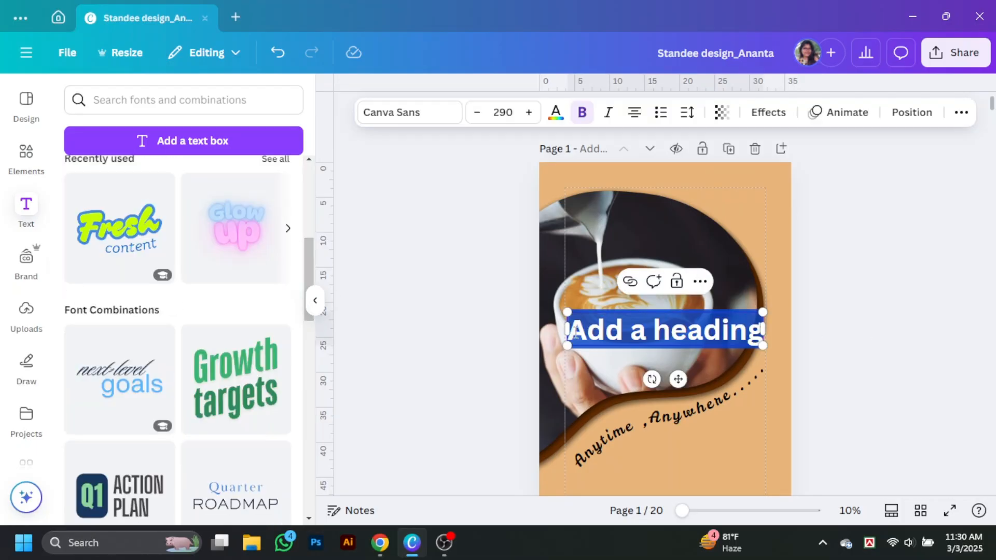
{"action": "left_click", "coordinate": [886, 371]}
{"action": "scroll", "coordinate": [885, 370], "scroll_direction": "down", "scroll_amount": 2}
{"action": "left_click_drag", "start_coordinate": [681, 196], "coordinate": [707, 340]}
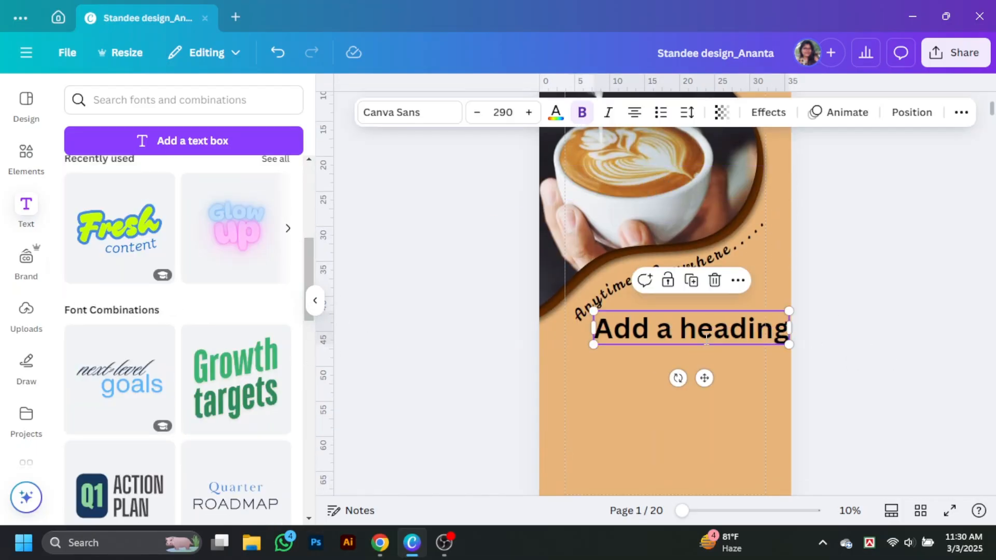
{"action": "double_click", "coordinate": [706, 340]}
{"action": "type", "text": "Get the"}
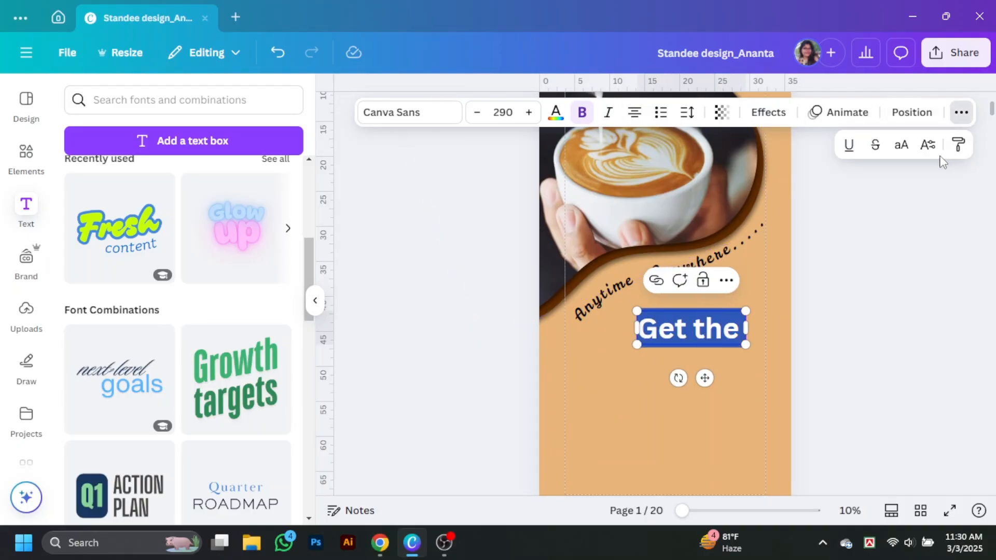
{"action": "left_click", "coordinate": [309, 306]}
Change the GET THE heading font to Poppins.
{"action": "left_click", "coordinate": [187, 111]}
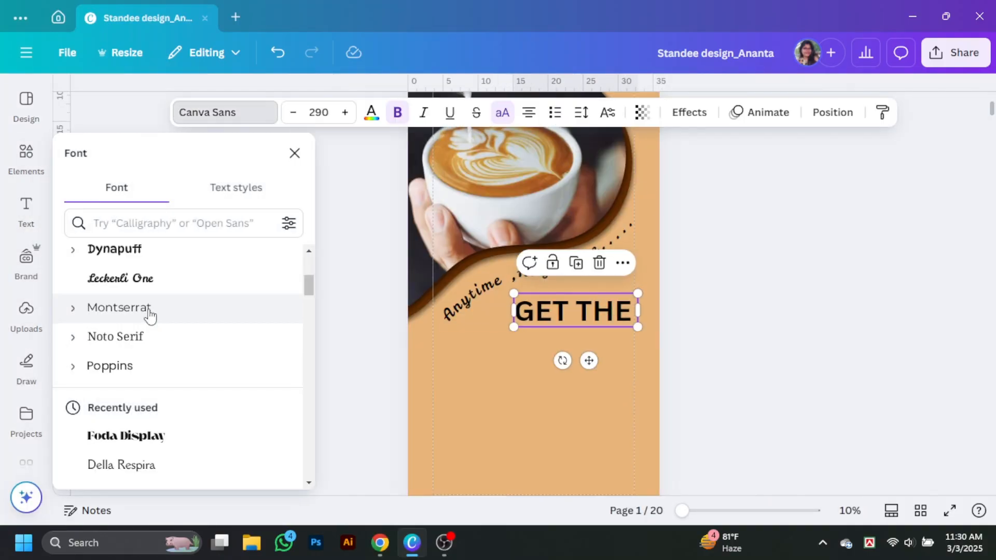
{"action": "scroll", "coordinate": [156, 319], "scroll_direction": "up", "scroll_amount": 2}
{"action": "scroll", "coordinate": [166, 322], "scroll_direction": "up", "scroll_amount": 3}
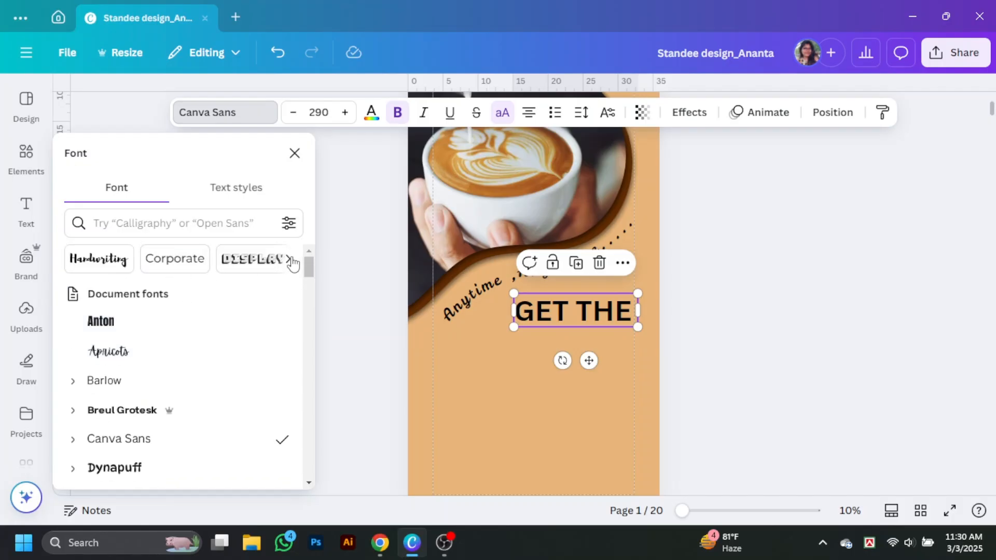
{"action": "scroll", "coordinate": [197, 306], "scroll_direction": "down", "scroll_amount": 5}
{"action": "left_click", "coordinate": [171, 294]}
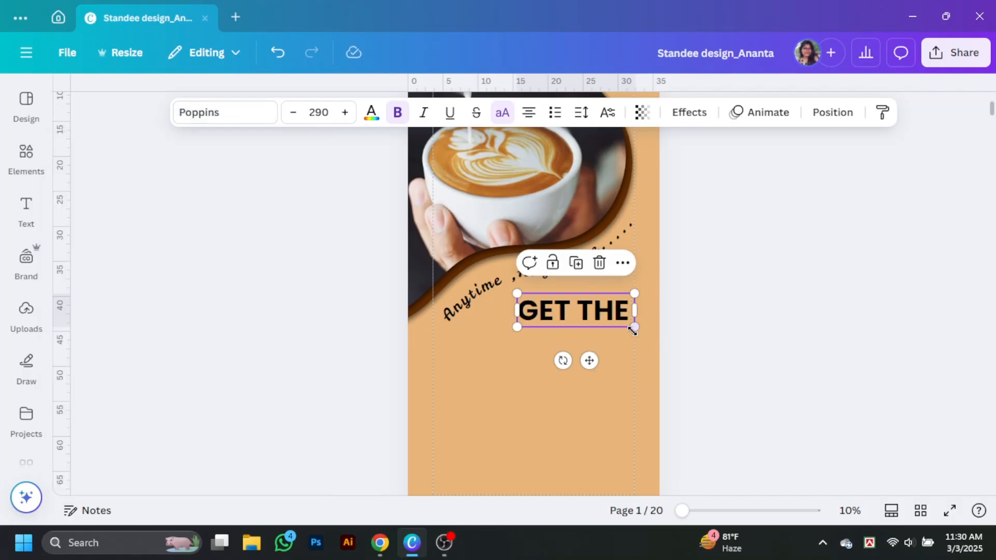
Duplicate the heading below the original, retype it as BEST COFFEE, and select both lines.
{"action": "left_click", "coordinate": [833, 347]}
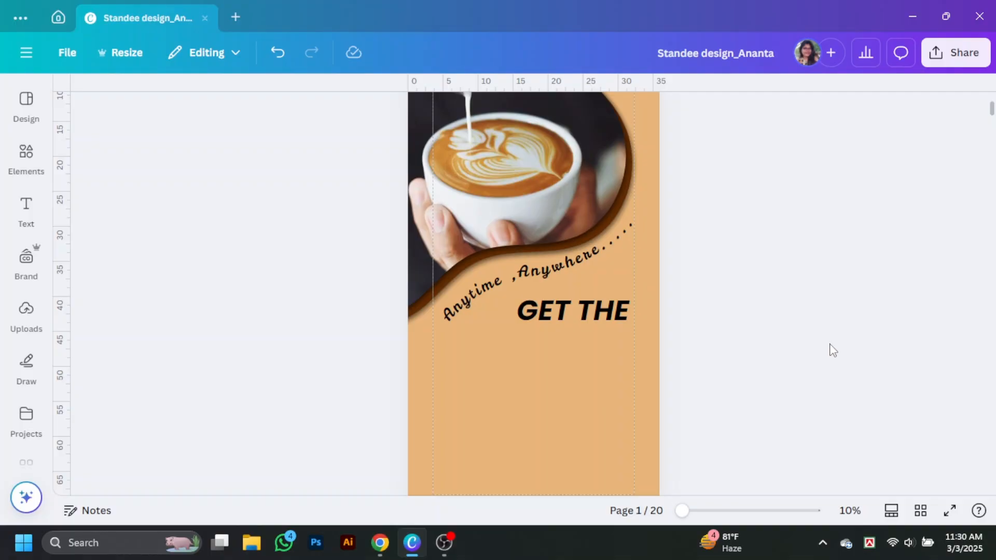
{"action": "left_click_drag", "start_coordinate": [596, 319], "coordinate": [549, 353], "text": "alt"}
{"action": "double_click", "coordinate": [554, 352]}
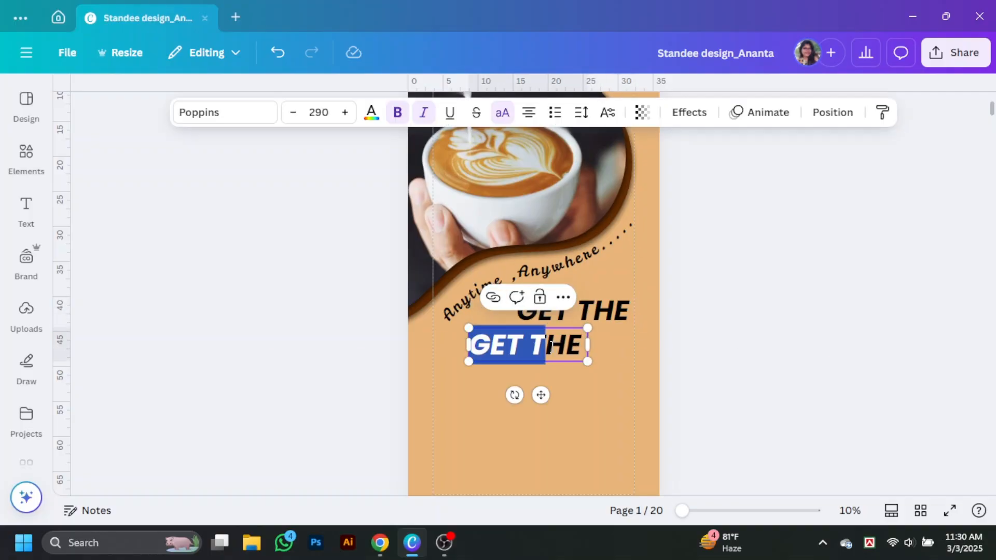
{"action": "type", "text": "BES"}
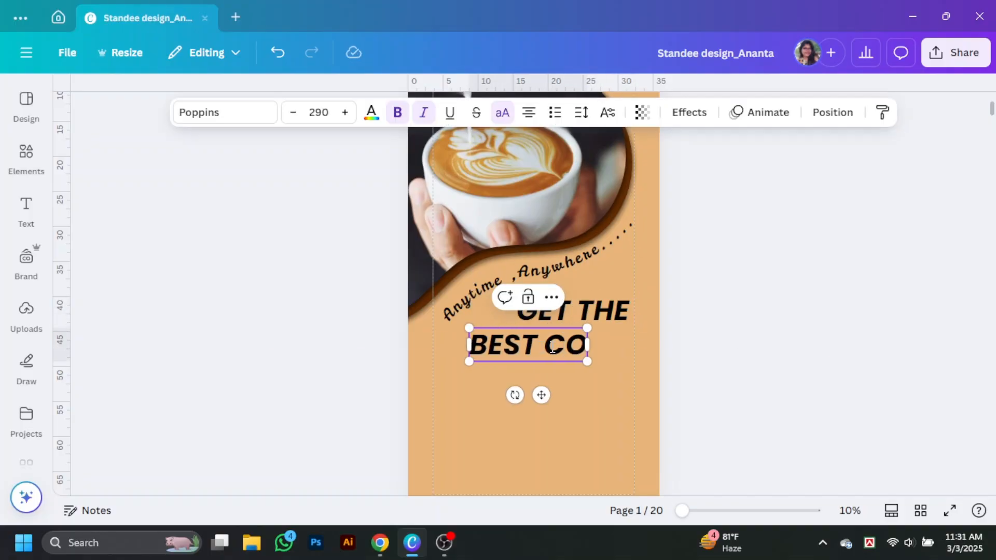
{"action": "left_click", "coordinate": [565, 313], "text": "shift"}
Try the Comic fonts Lilita One and Knewave on the two headings.
{"action": "left_click", "coordinate": [223, 112]}
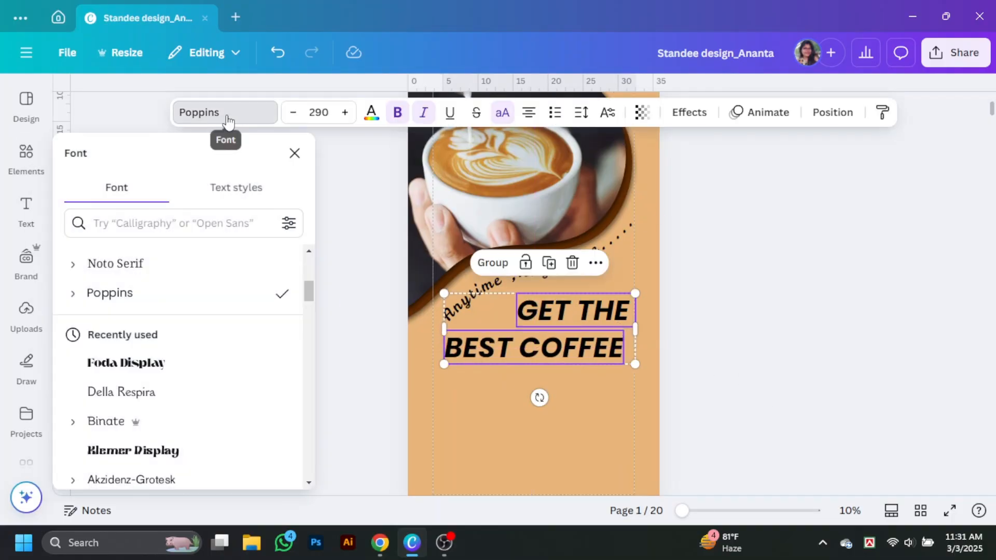
{"action": "scroll", "coordinate": [184, 280], "scroll_direction": "up", "scroll_amount": 2}
{"action": "scroll", "coordinate": [185, 280], "scroll_direction": "up", "scroll_amount": 4}
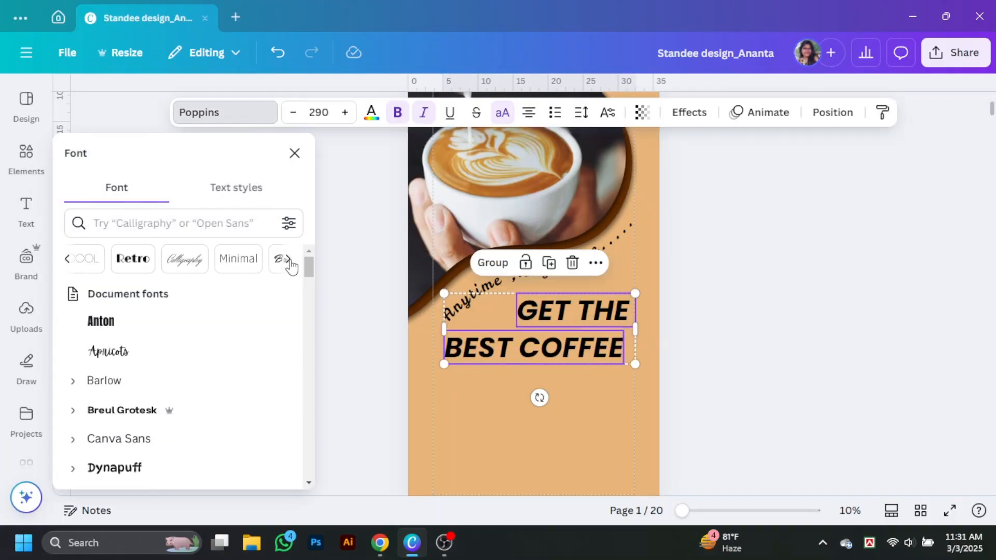
{"action": "left_click", "coordinate": [81, 259]}
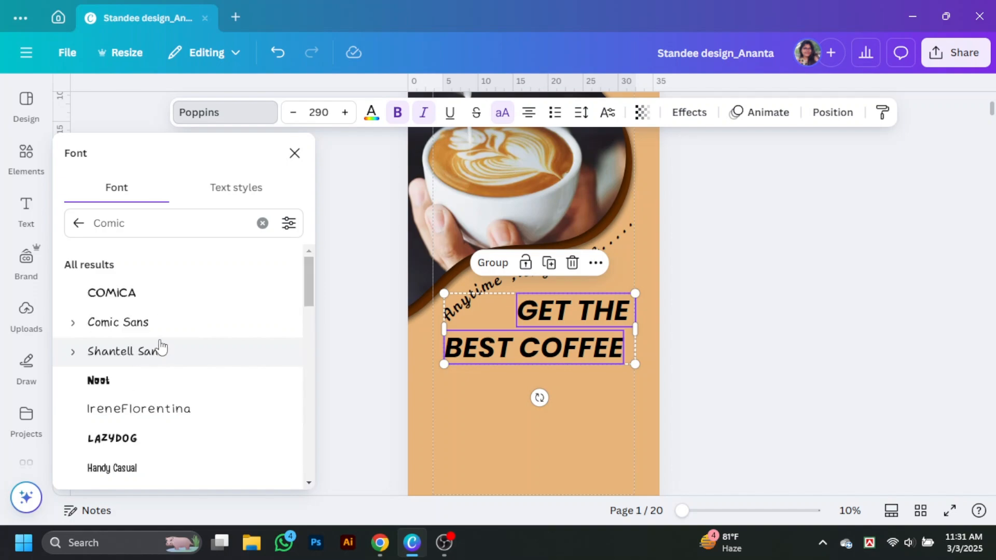
{"action": "scroll", "coordinate": [161, 347], "scroll_direction": "down", "scroll_amount": 1}
{"action": "scroll", "coordinate": [165, 337], "scroll_direction": "down", "scroll_amount": 1}
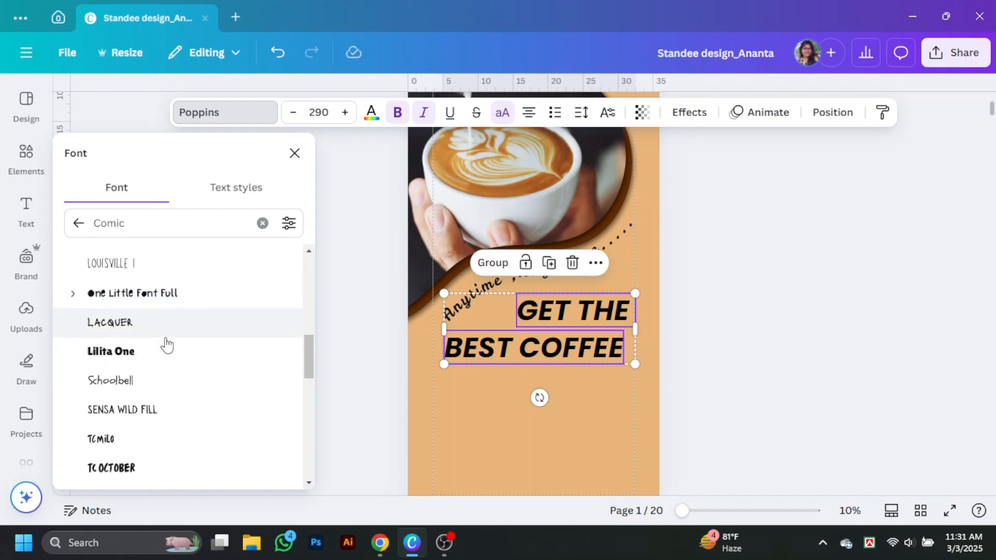
{"action": "left_click", "coordinate": [163, 350]}
{"action": "scroll", "coordinate": [166, 351], "scroll_direction": "down", "scroll_amount": 2}
{"action": "scroll", "coordinate": [166, 345], "scroll_direction": "down", "scroll_amount": 2}
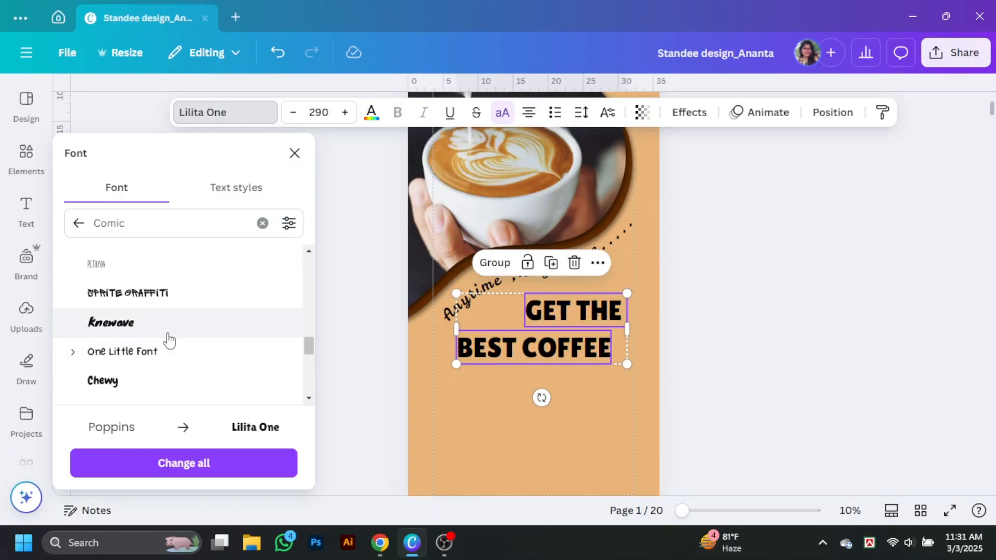
{"action": "left_click", "coordinate": [170, 333]}
{"action": "scroll", "coordinate": [171, 332], "scroll_direction": "down", "scroll_amount": 4}
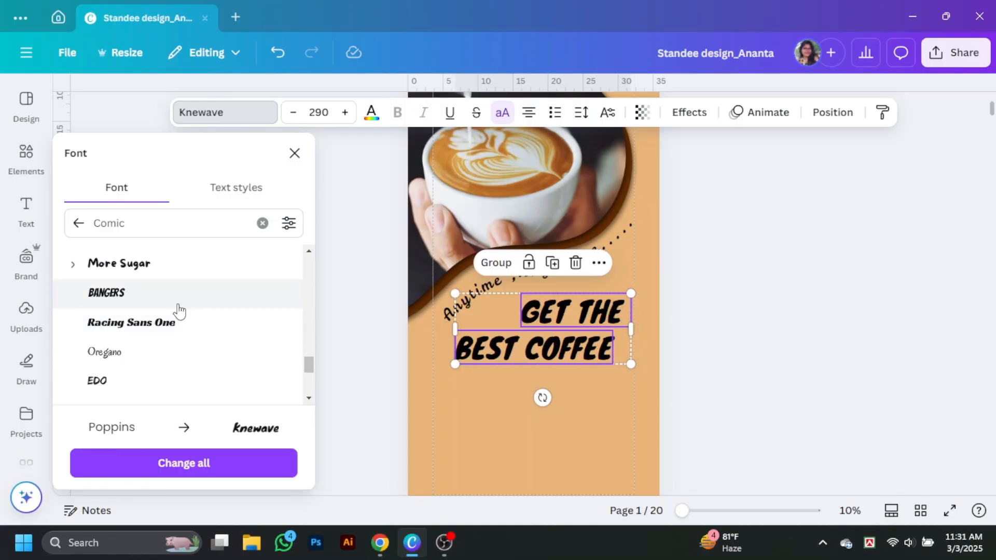
{"action": "scroll", "coordinate": [187, 311], "scroll_direction": "down", "scroll_amount": 6}
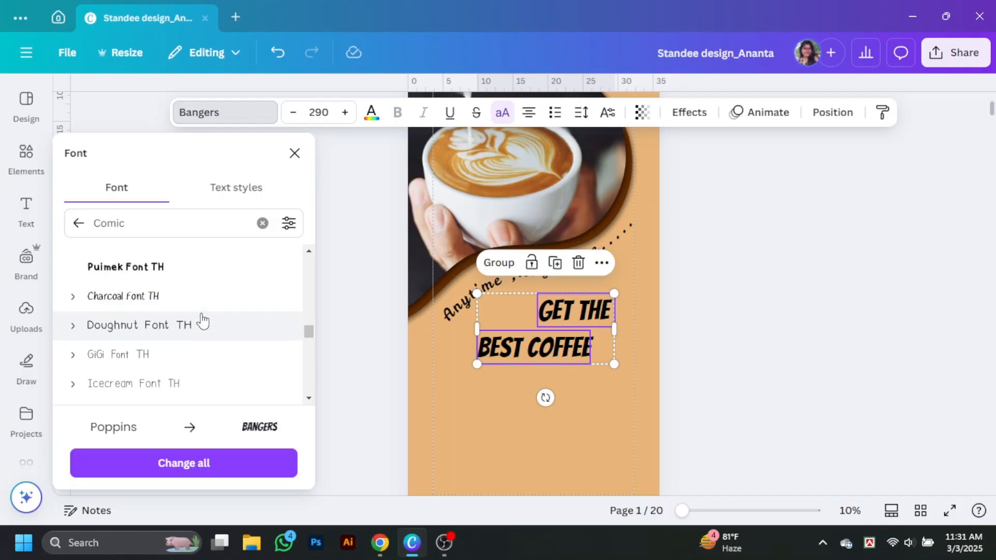
{"action": "scroll", "coordinate": [201, 320], "scroll_direction": "down", "scroll_amount": 3}
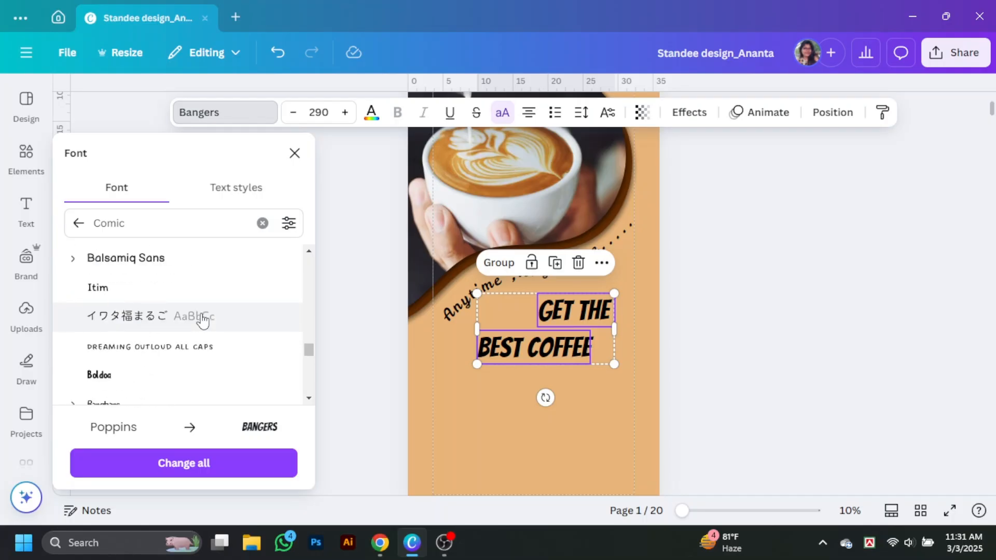
Try the Funky fonts Laries Script and Nove on the headings.
{"action": "left_click", "coordinate": [78, 223]}
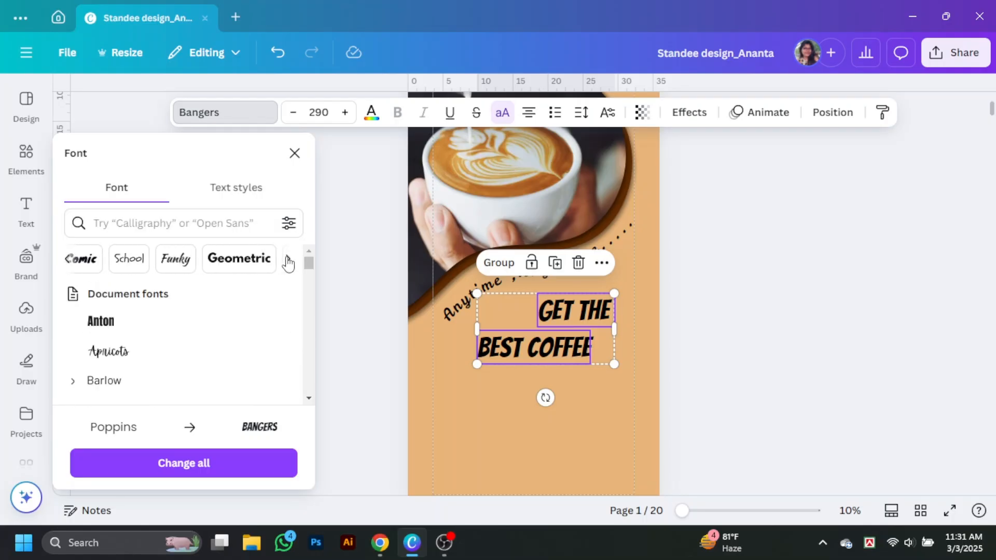
{"action": "left_click", "coordinate": [184, 262]}
{"action": "left_click", "coordinate": [165, 331]}
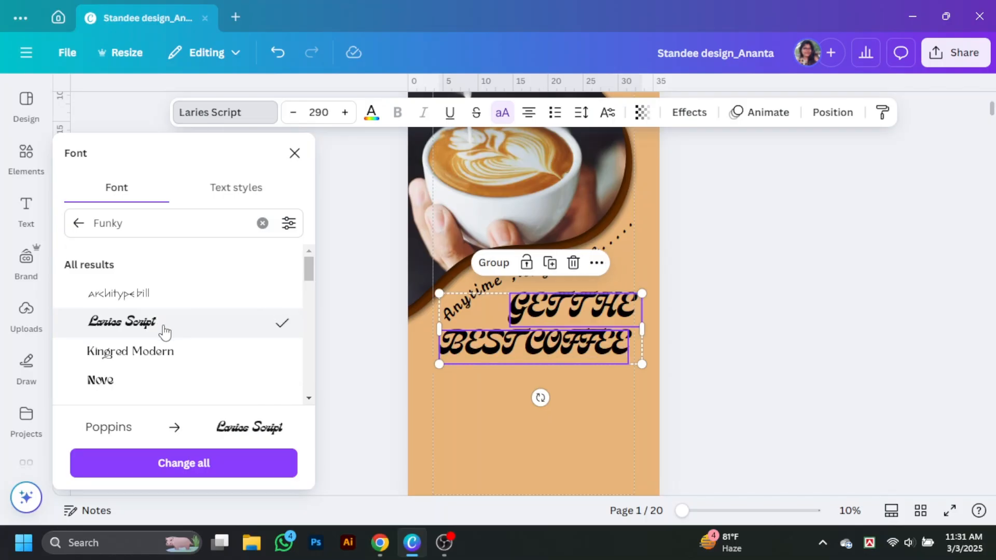
{"action": "scroll", "coordinate": [187, 333], "scroll_direction": "down", "scroll_amount": 2}
{"action": "left_click", "coordinate": [167, 316]}
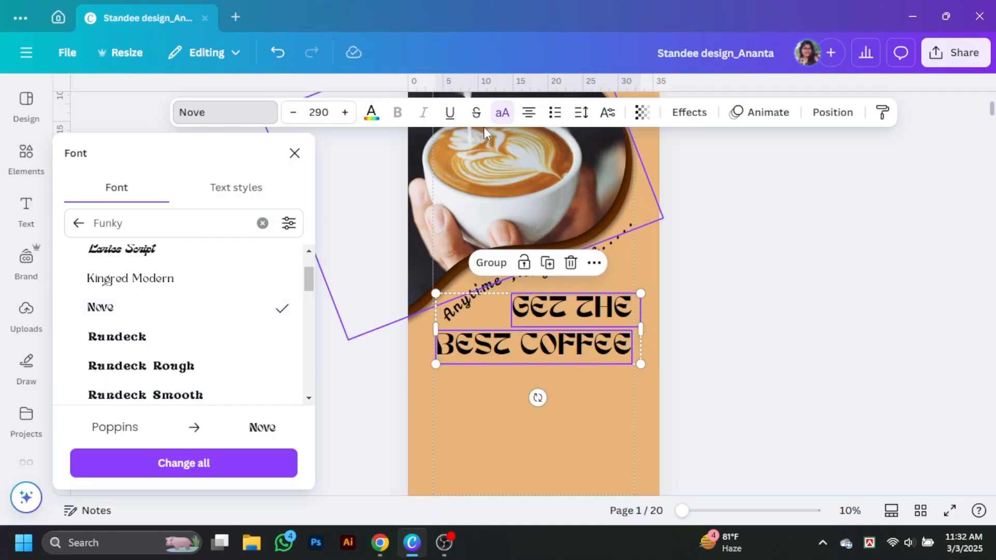
Turn off all-caps and apply TAN Meringue to the headings.
{"action": "left_click", "coordinate": [506, 125]}
{"action": "scroll", "coordinate": [177, 342], "scroll_direction": "down", "scroll_amount": 3}
{"action": "scroll", "coordinate": [173, 351], "scroll_direction": "up", "scroll_amount": 1}
{"action": "left_click", "coordinate": [173, 351]}
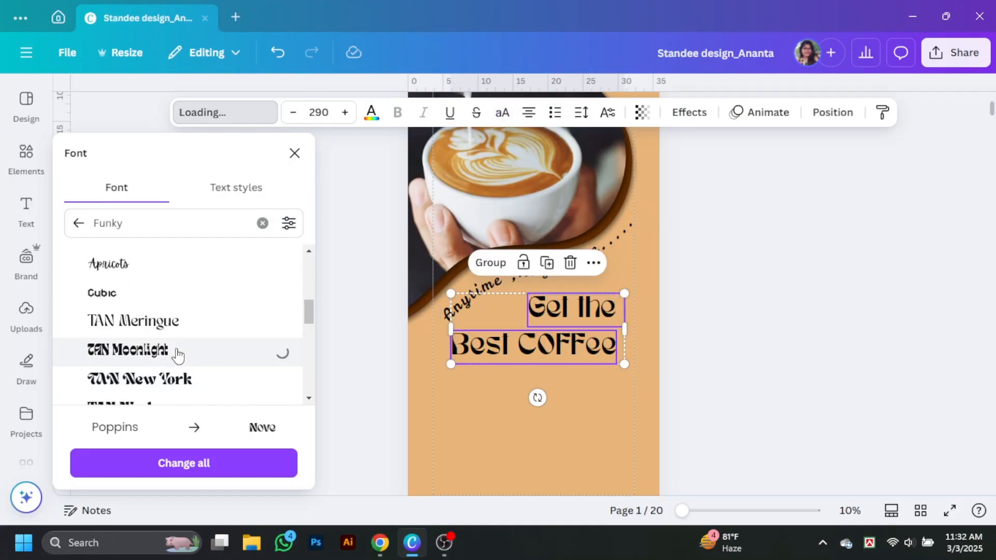
{"action": "left_click", "coordinate": [184, 330]}
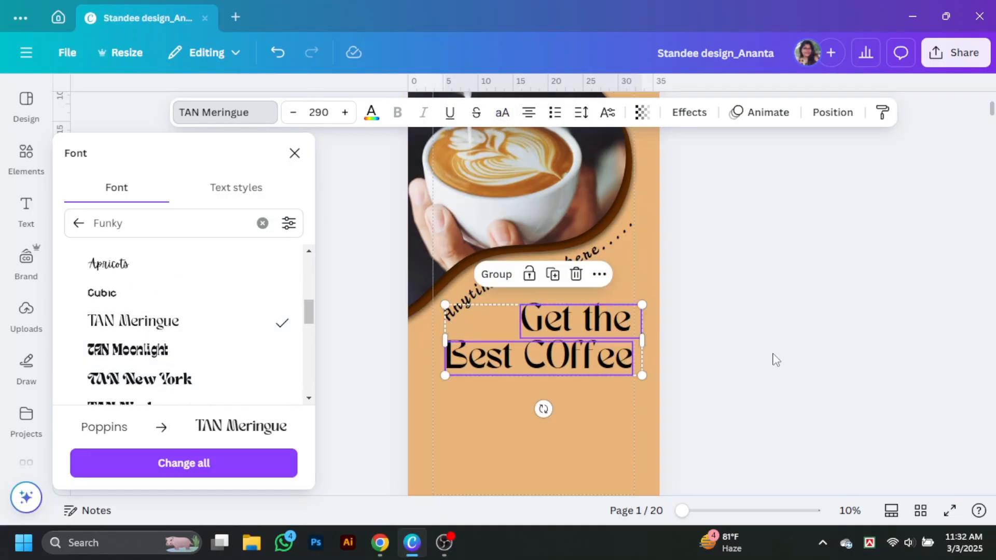
Colour the heading text brown and give it a white Outline effect.
{"action": "left_click", "coordinate": [372, 117]}
{"action": "left_click", "coordinate": [155, 295]}
{"action": "left_click", "coordinate": [689, 112]}
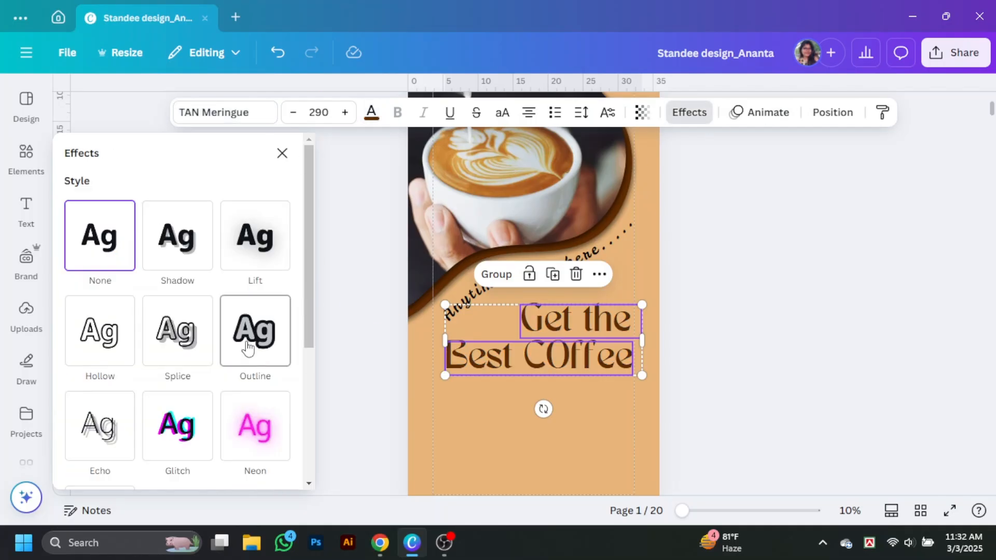
{"action": "left_click", "coordinate": [249, 340]}
{"action": "left_click", "coordinate": [287, 467]}
{"action": "scroll", "coordinate": [178, 355], "scroll_direction": "down", "scroll_amount": 4}
{"action": "left_click", "coordinate": [111, 330]}
{"action": "left_click", "coordinate": [138, 456]}
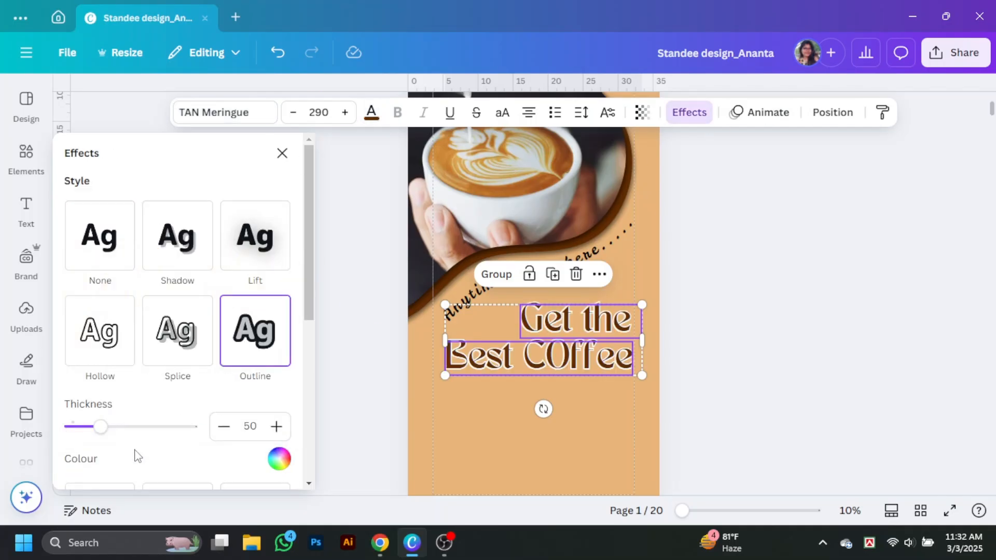
{"action": "left_click", "coordinate": [703, 349]}
Search the Elements library for 'irregular shape'.
{"action": "scroll", "coordinate": [971, 482], "scroll_direction": "down", "scroll_amount": 3}
{"action": "scroll", "coordinate": [971, 482], "scroll_direction": "up", "scroll_amount": 1}
{"action": "left_click", "coordinate": [27, 156]}
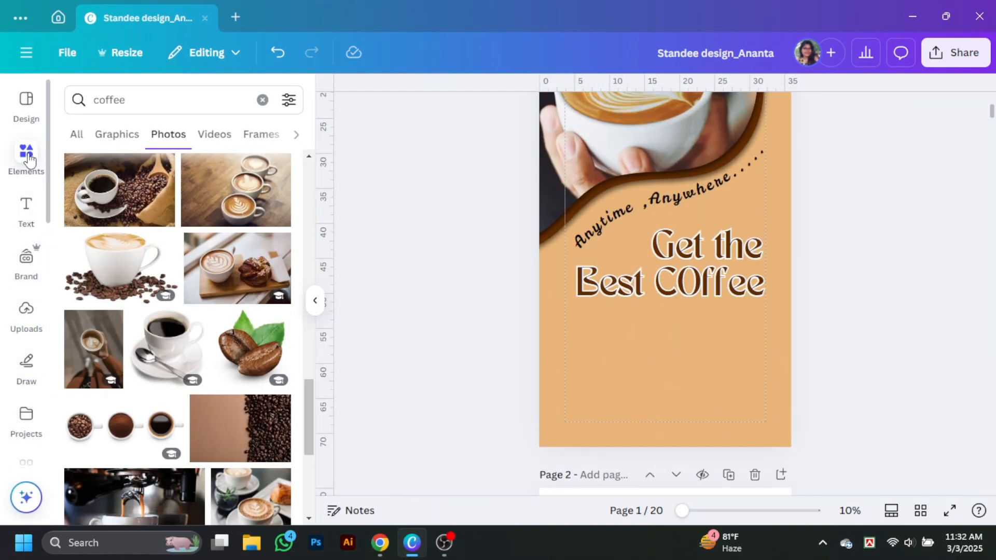
{"action": "left_click", "coordinate": [69, 104]}
{"action": "type", "text": "irregul"}
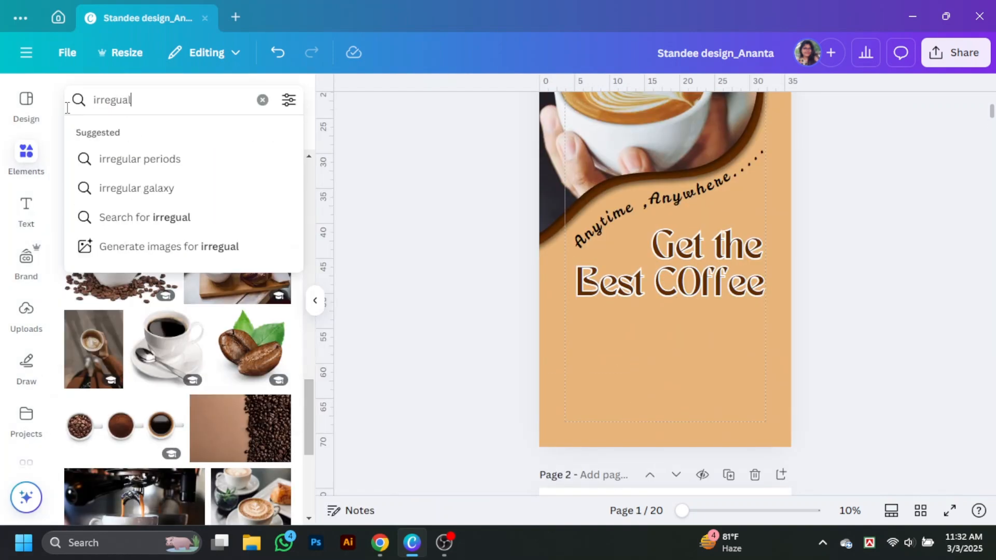
{"action": "key", "text": "BackSpace"}
{"action": "type", "text": "lar "}
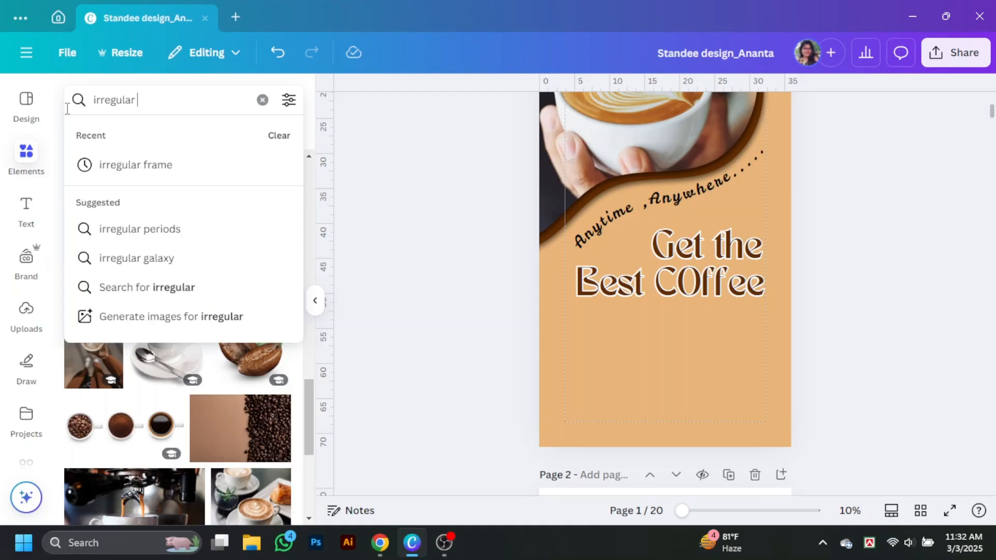
{"action": "type", "text": "shape"}
{"action": "key", "text": "Return"}
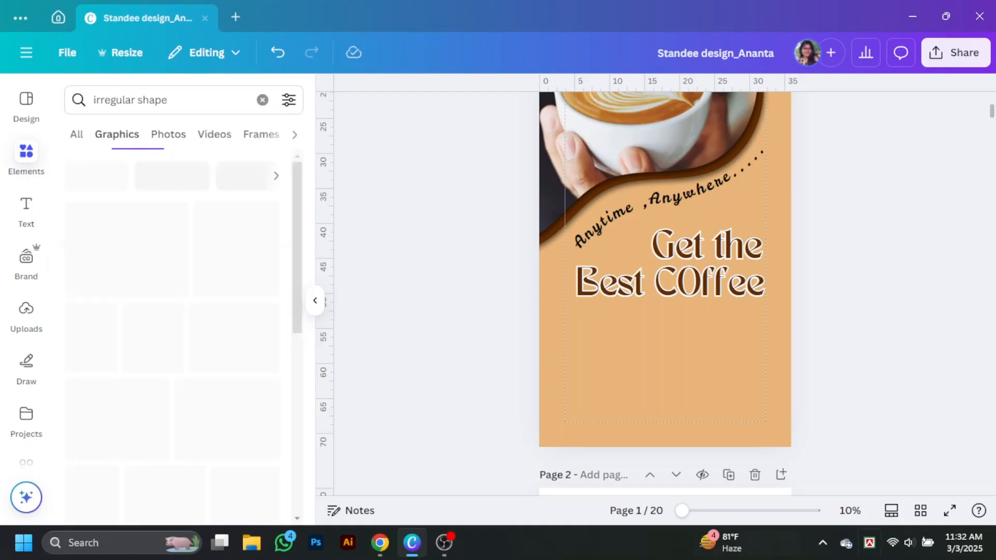
Place a tan blob at the page bottom, enlarge it and tilt it about 31 degrees.
{"action": "scroll", "coordinate": [249, 269], "scroll_direction": "down", "scroll_amount": 2}
{"action": "left_click", "coordinate": [249, 269]}
{"action": "left_click", "coordinate": [314, 299]}
{"action": "left_click_drag", "start_coordinate": [549, 231], "coordinate": [448, 445]}
{"action": "left_click_drag", "start_coordinate": [483, 458], "coordinate": [824, 509]}
{"action": "left_click_drag", "start_coordinate": [687, 359], "coordinate": [811, 236]}
{"action": "left_click_drag", "start_coordinate": [620, 404], "coordinate": [534, 464]}
{"action": "scroll", "coordinate": [469, 300], "scroll_direction": "down", "scroll_amount": 4}
{"action": "scroll", "coordinate": [469, 300], "scroll_direction": "up", "scroll_amount": 4}
{"action": "left_click_drag", "start_coordinate": [254, 253], "coordinate": [436, 212]}
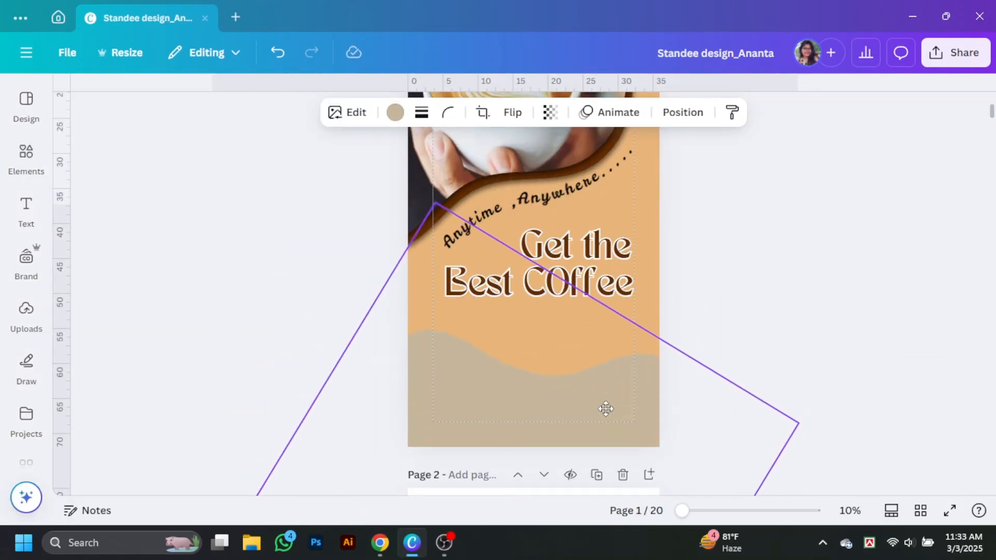
{"action": "left_click_drag", "start_coordinate": [607, 409], "coordinate": [586, 373]}
{"action": "left_click", "coordinate": [620, 257]}
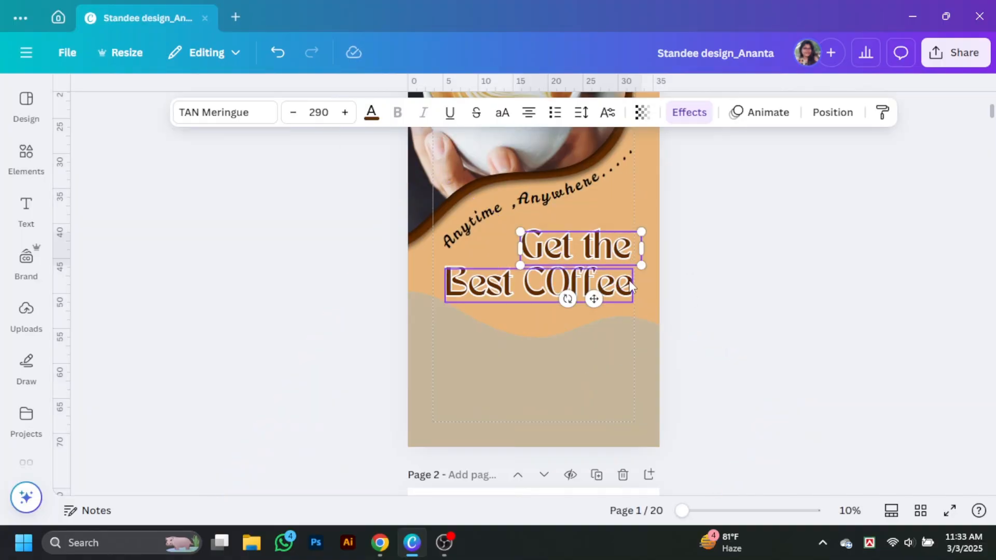
Move both heading lines higher up the page.
{"action": "left_click", "coordinate": [630, 286], "text": "shift"}
{"action": "left_click_drag", "start_coordinate": [630, 286], "coordinate": [643, 267]}
{"action": "scroll", "coordinate": [617, 408], "scroll_direction": "up", "scroll_amount": 1}
{"action": "scroll", "coordinate": [617, 408], "scroll_direction": "down", "scroll_amount": 2}
{"action": "left_click_drag", "start_coordinate": [586, 339], "coordinate": [490, 294]}
Try dark brown on the blob, revert it to tan, and shift it slightly.
{"action": "left_click", "coordinate": [394, 113]}
{"action": "left_click", "coordinate": [158, 301]}
{"action": "left_click", "coordinate": [582, 321]}
{"action": "left_click", "coordinate": [395, 112]}
{"action": "left_click", "coordinate": [274, 338]}
{"action": "mouse_move", "coordinate": [614, 288]}
{"action": "left_mouse_down"}
{"action": "mouse_move", "coordinate": [625, 289]}
{"action": "mouse_move", "coordinate": [610, 297]}
{"action": "left_mouse_up"}
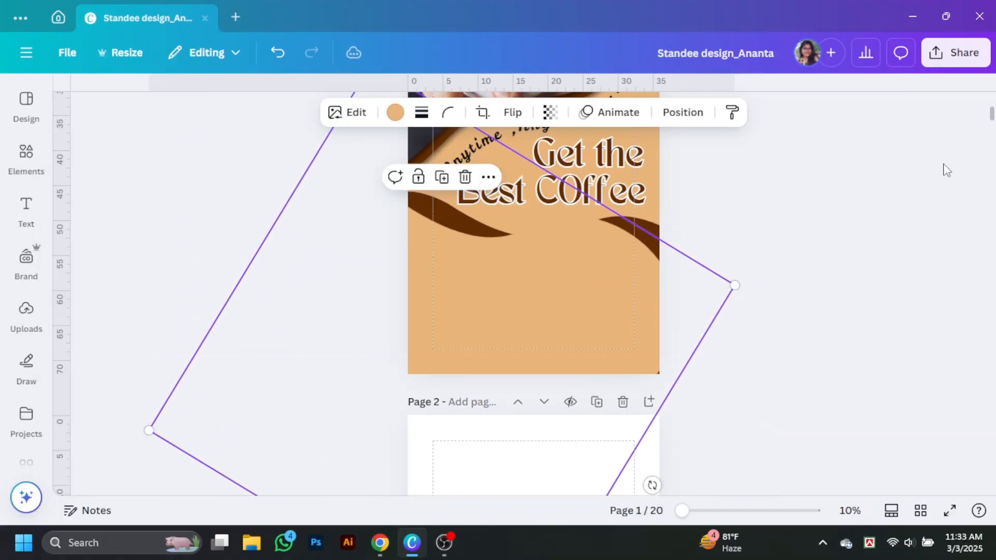
Recolour the blob to custom orange #D46002.
{"action": "left_click", "coordinate": [395, 112]}
{"action": "left_click", "coordinate": [155, 296]}
{"action": "left_click", "coordinate": [80, 263]}
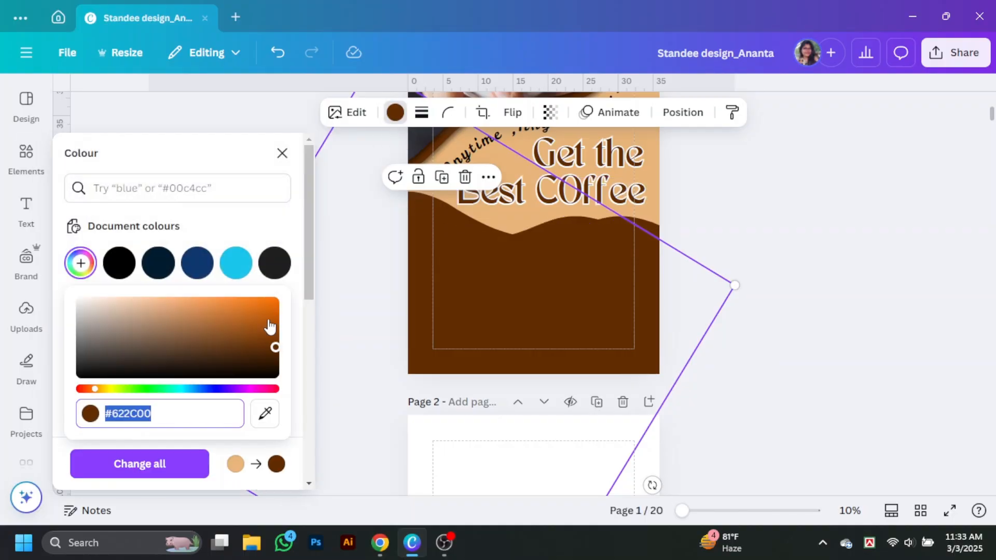
{"action": "left_click", "coordinate": [275, 310]}
{"action": "left_click", "coordinate": [799, 280]}
{"action": "scroll", "coordinate": [840, 276], "scroll_direction": "up", "scroll_amount": 3}
{"action": "scroll", "coordinate": [841, 275], "scroll_direction": "down", "scroll_amount": 1}
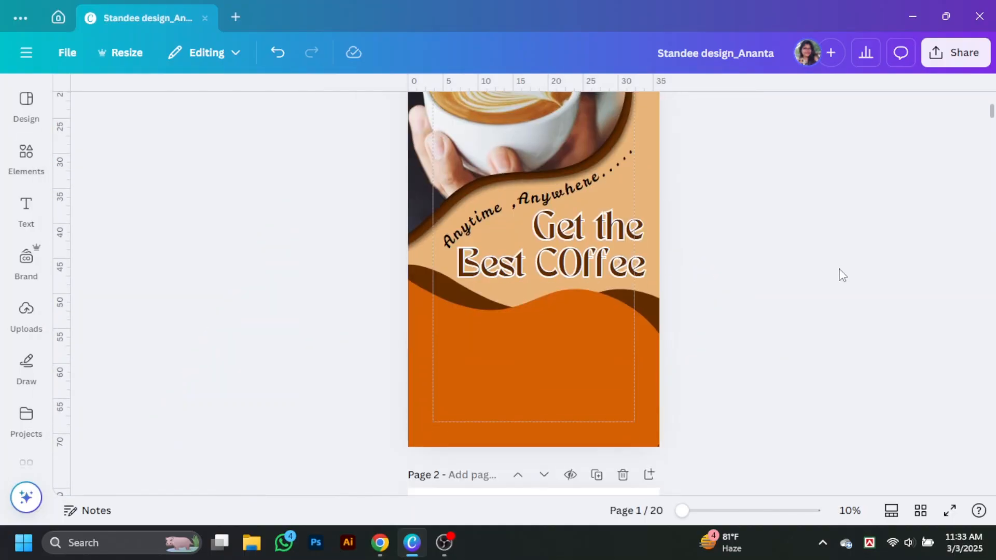
{"action": "left_click", "coordinate": [27, 158]}
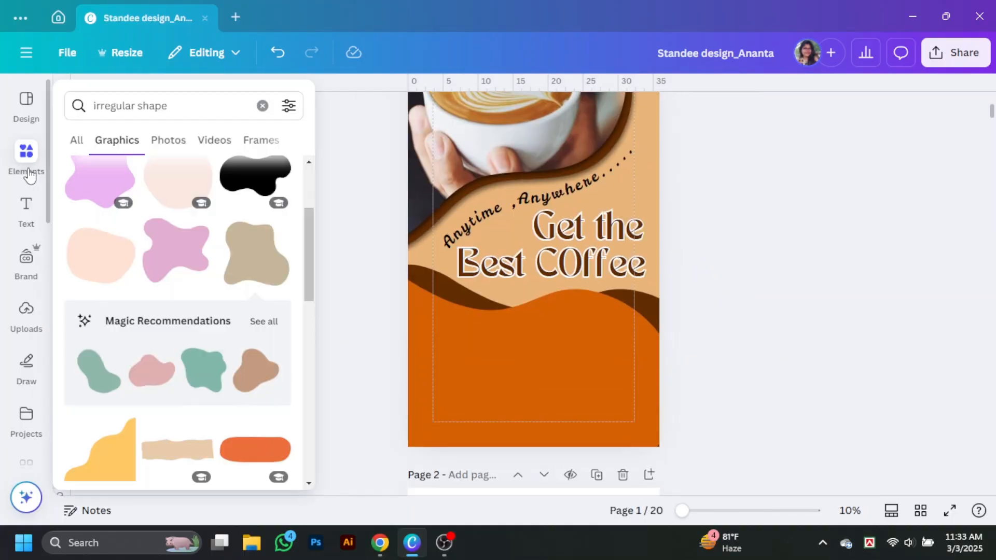
Add a circle frame from a 'frame' search and size it to about 6.4 by 6.4 in the orange area.
{"action": "left_click", "coordinate": [262, 106]}
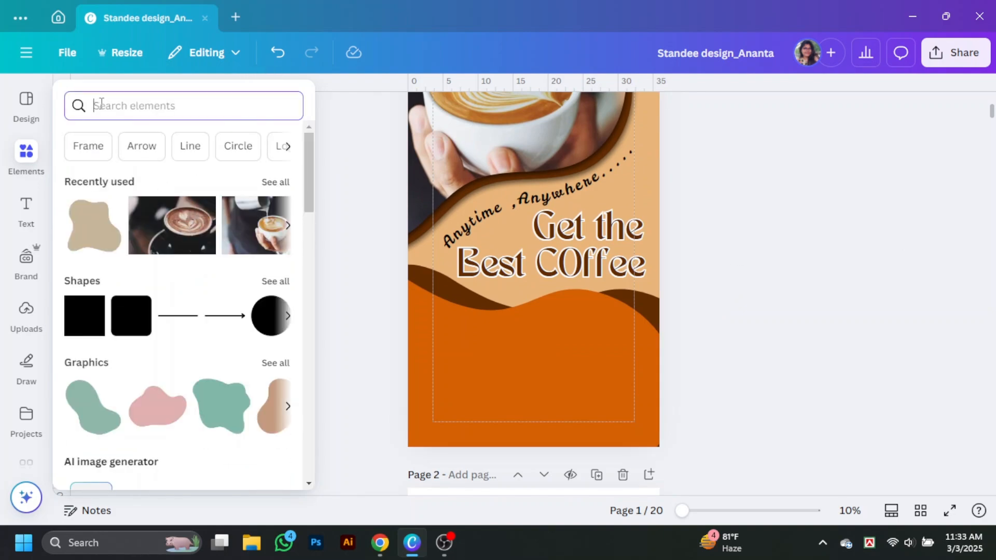
{"action": "type", "text": "frame"}
{"action": "key", "text": "Return"}
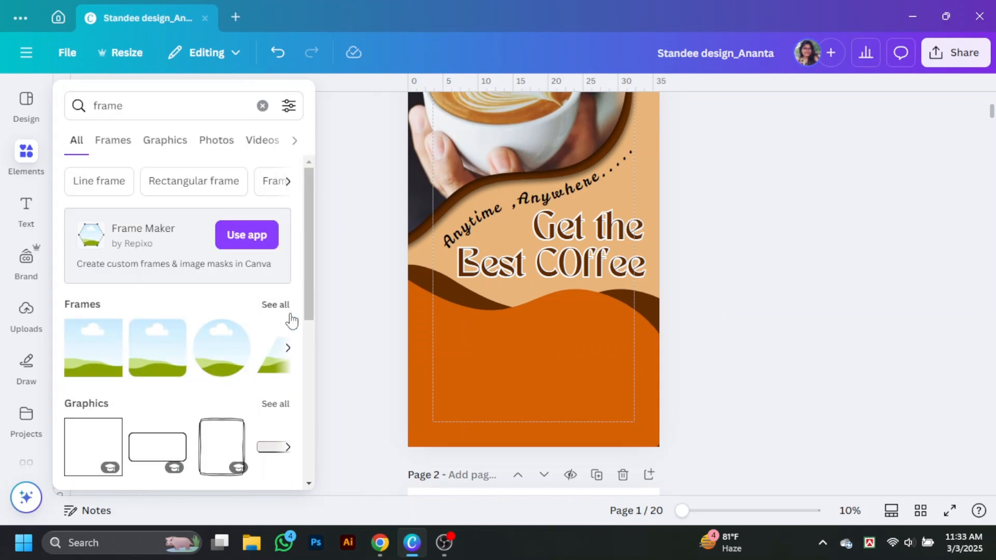
{"action": "left_click", "coordinate": [241, 354]}
{"action": "left_click_drag", "start_coordinate": [535, 168], "coordinate": [497, 355]}
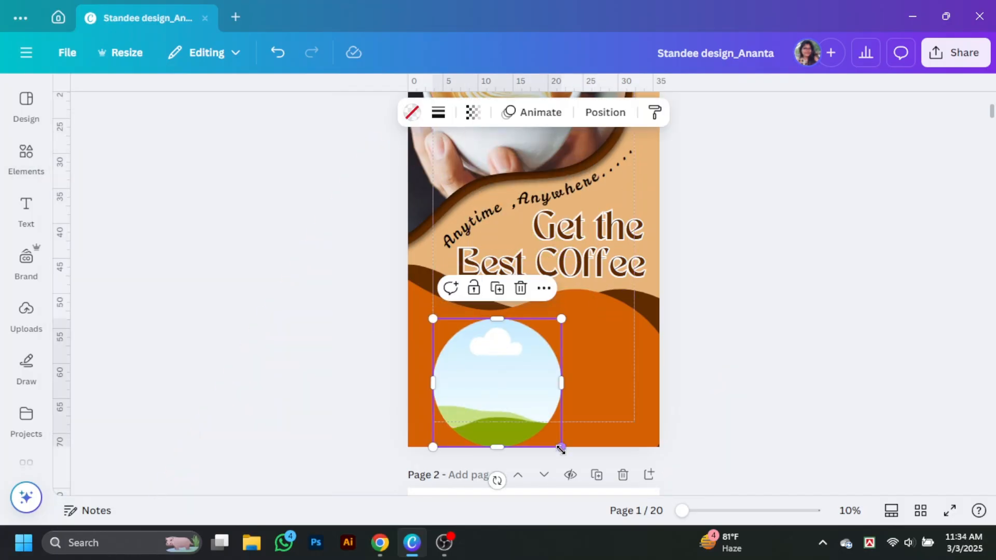
{"action": "left_click_drag", "start_coordinate": [562, 447], "coordinate": [494, 378]}
{"action": "left_click_drag", "start_coordinate": [462, 346], "coordinate": [437, 332]}
{"action": "left_click_drag", "start_coordinate": [471, 363], "coordinate": [546, 337]}
Arrange three circle frames in an aligned row and enlarge them together.
{"action": "left_click_drag", "start_coordinate": [632, 348], "coordinate": [662, 365]}
{"action": "left_click", "coordinate": [624, 355], "text": "shift"}
{"action": "left_click_drag", "start_coordinate": [626, 342], "coordinate": [611, 340]}
{"action": "left_click", "coordinate": [712, 352]}
{"action": "left_click_drag", "start_coordinate": [467, 350], "coordinate": [530, 349]}
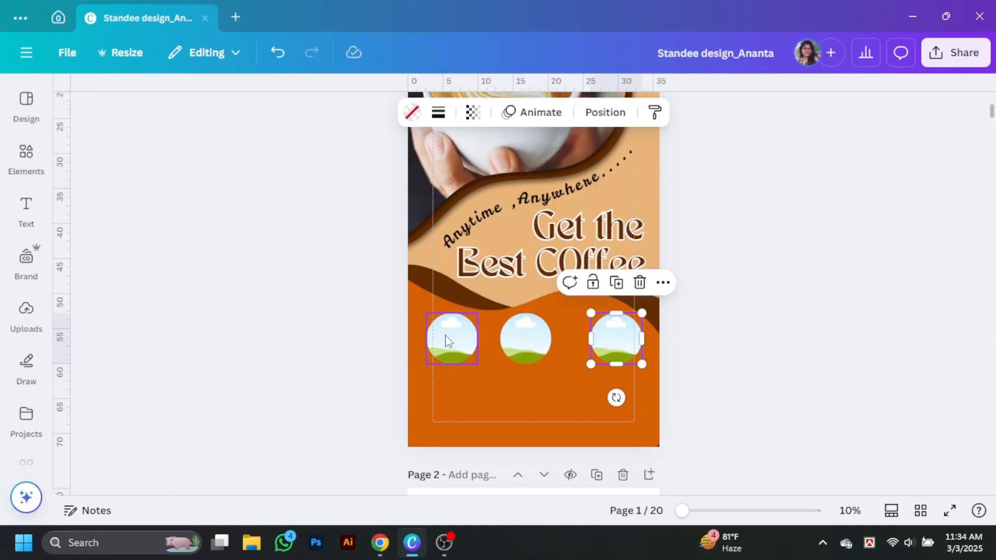
{"action": "left_click", "coordinate": [589, 118]}
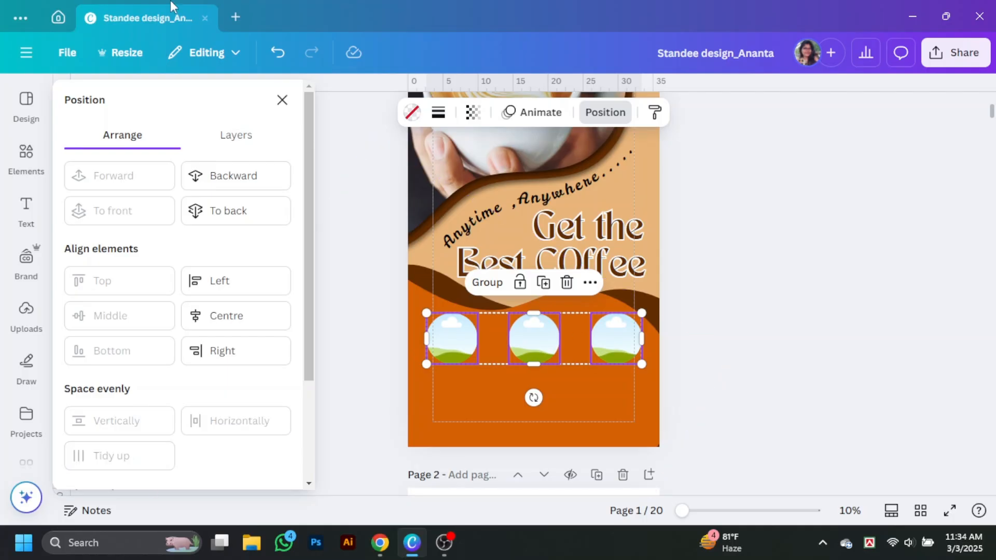
Drop the latte-art coffee photo into the left circle.
{"action": "left_click", "coordinate": [27, 157]}
{"action": "left_click", "coordinate": [262, 100]}
{"action": "left_click", "coordinate": [236, 218]}
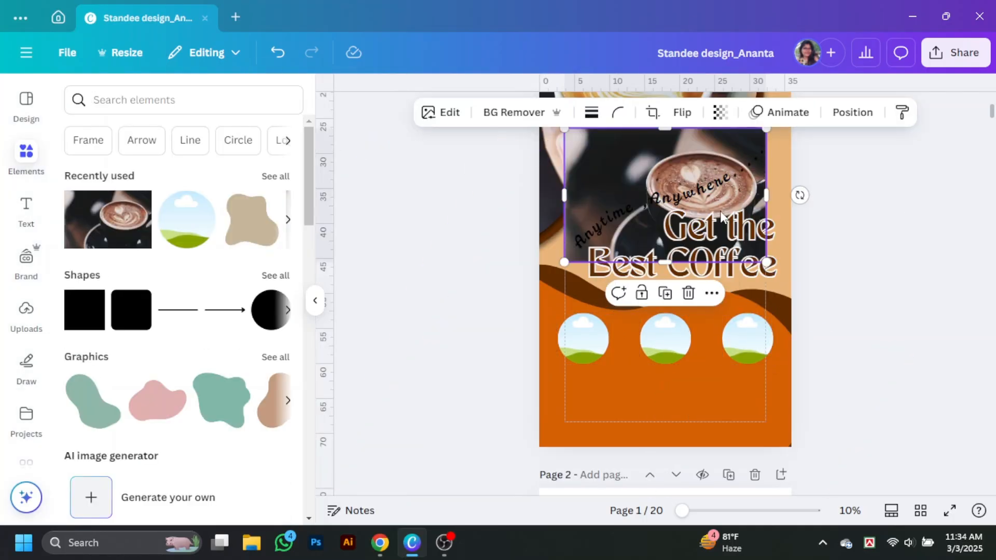
{"action": "left_click_drag", "start_coordinate": [721, 216], "coordinate": [569, 346]}
{"action": "double_click", "coordinate": [581, 350]}
{"action": "left_click", "coordinate": [456, 311]}
Search coffee photos and place the pink latte into the middle circle.
{"action": "left_click", "coordinate": [176, 106]}
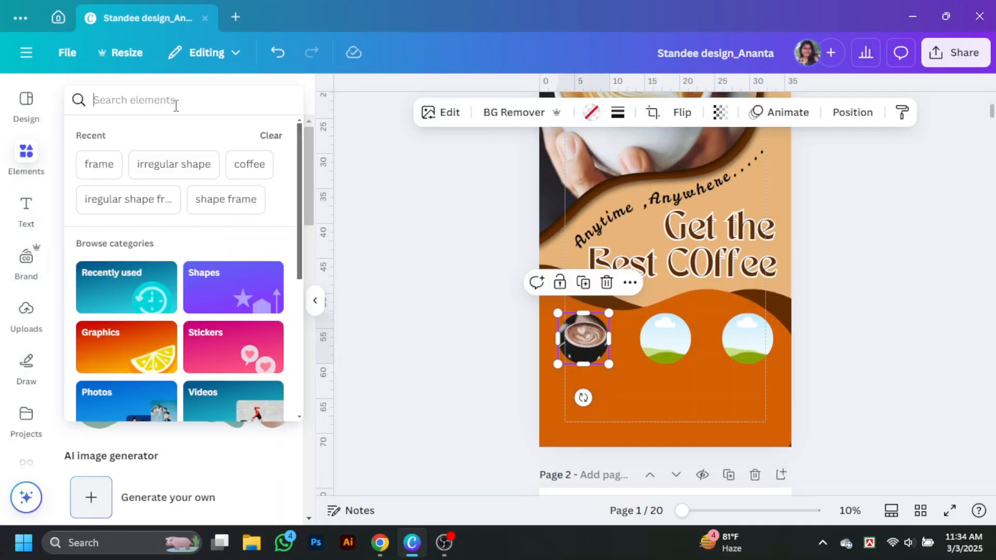
{"action": "type", "text": "coffee"}
{"action": "key", "text": "Return"}
{"action": "left_click", "coordinate": [168, 136]}
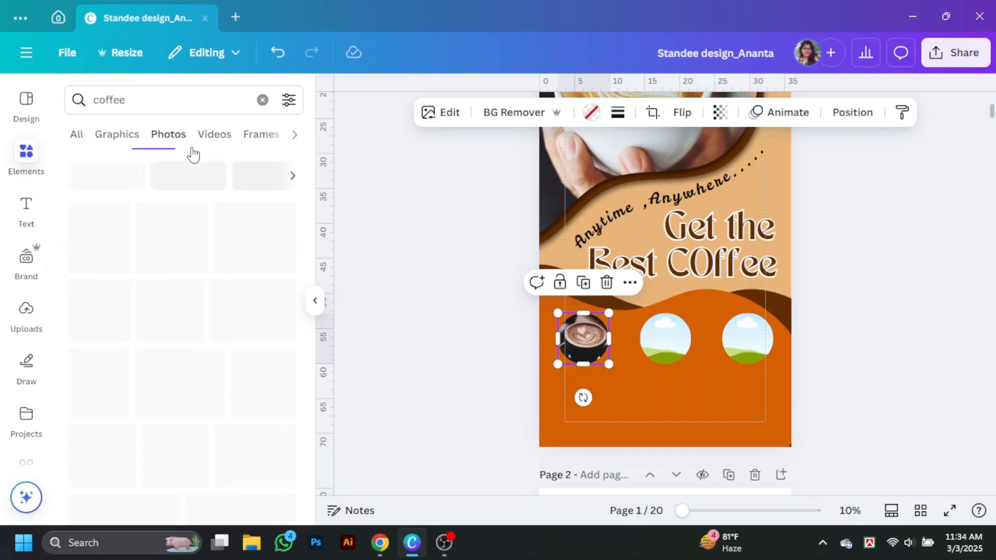
{"action": "scroll", "coordinate": [244, 279], "scroll_direction": "down", "scroll_amount": 3}
{"action": "left_click_drag", "start_coordinate": [244, 278], "coordinate": [665, 338]}
{"action": "double_click", "coordinate": [654, 340]}
{"action": "left_click", "coordinate": [655, 384]}
Place the cup reading Coffee into the right circle.
{"action": "scroll", "coordinate": [262, 210], "scroll_direction": "down", "scroll_amount": 1}
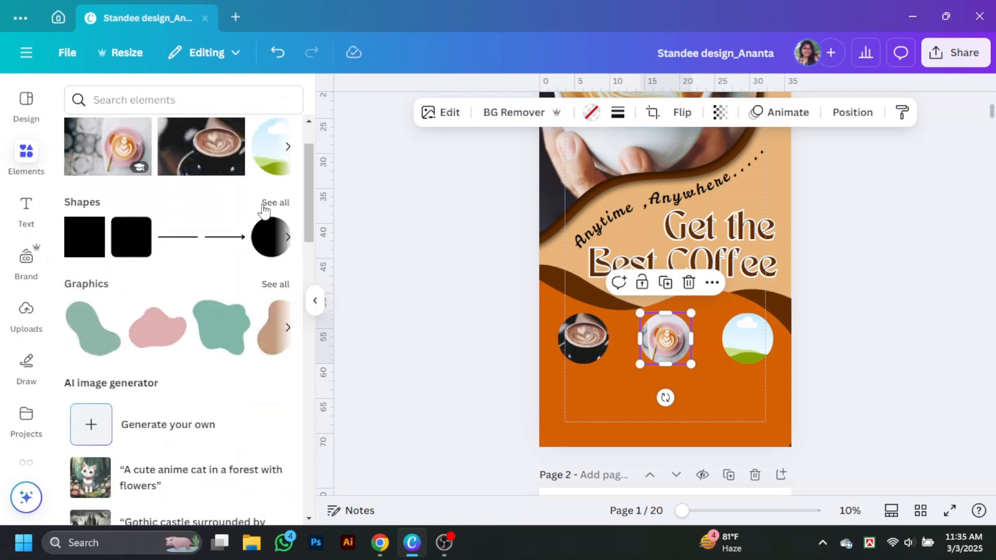
{"action": "left_click", "coordinate": [155, 100]}
{"action": "left_click", "coordinate": [104, 166]}
{"action": "left_click", "coordinate": [168, 134]}
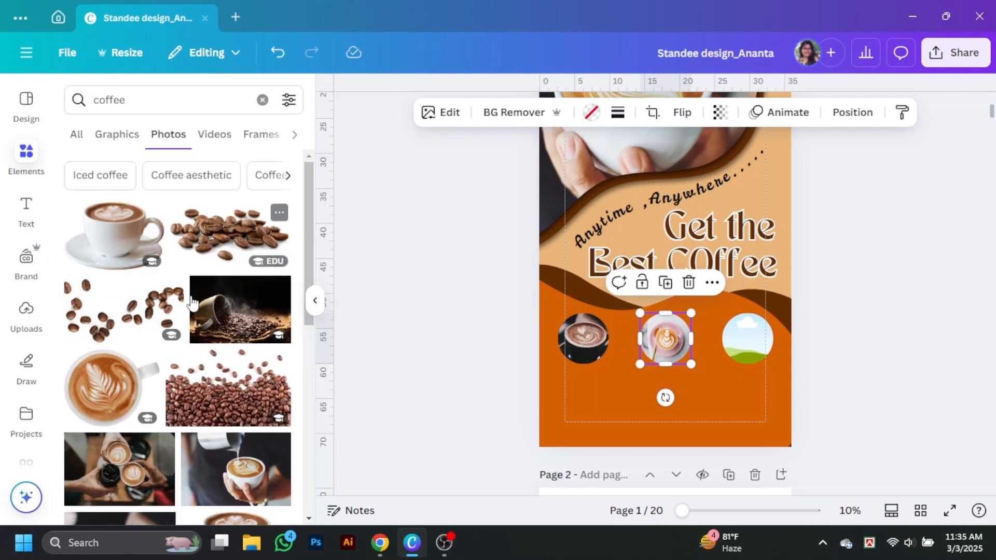
{"action": "scroll", "coordinate": [202, 410], "scroll_direction": "down", "scroll_amount": 5}
{"action": "scroll", "coordinate": [204, 405], "scroll_direction": "down", "scroll_amount": 10}
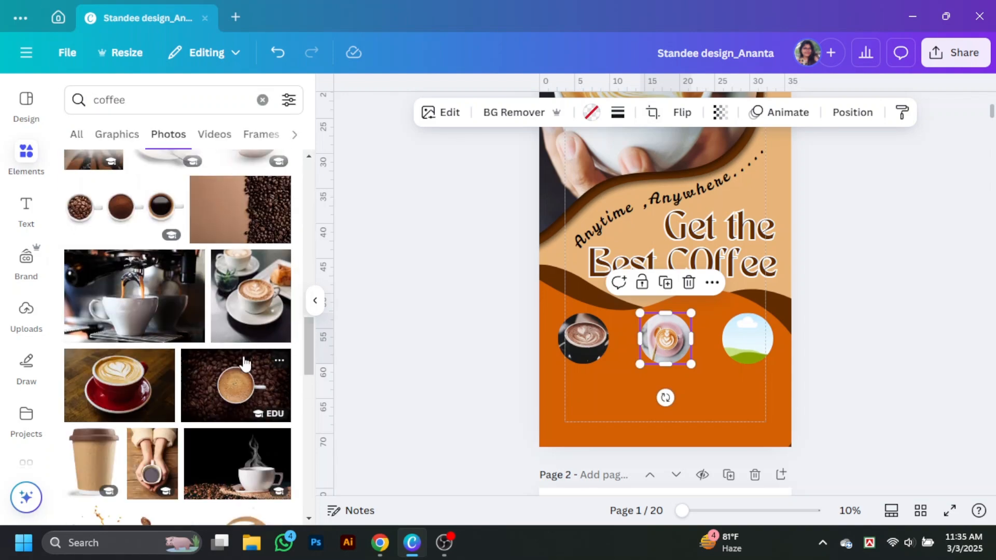
{"action": "left_click_drag", "start_coordinate": [218, 218], "coordinate": [746, 338]}
{"action": "double_click", "coordinate": [756, 339]}
{"action": "left_click", "coordinate": [701, 353]}
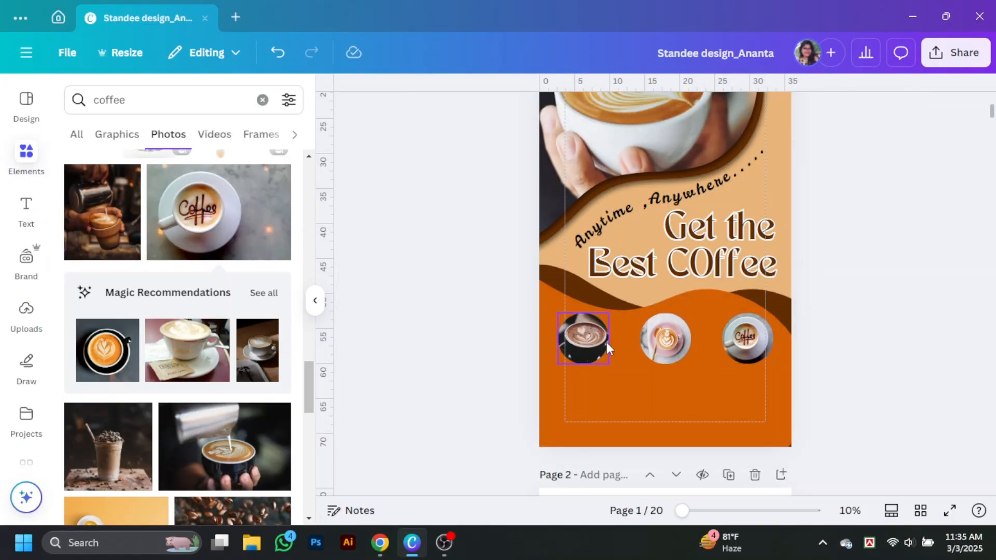
Give all three circles a solid white border.
{"action": "left_click", "coordinate": [601, 343]}
{"action": "left_click", "coordinate": [668, 344], "text": "shift"}
{"action": "left_click", "coordinate": [743, 343], "text": "shift"}
{"action": "left_click", "coordinate": [548, 113]}
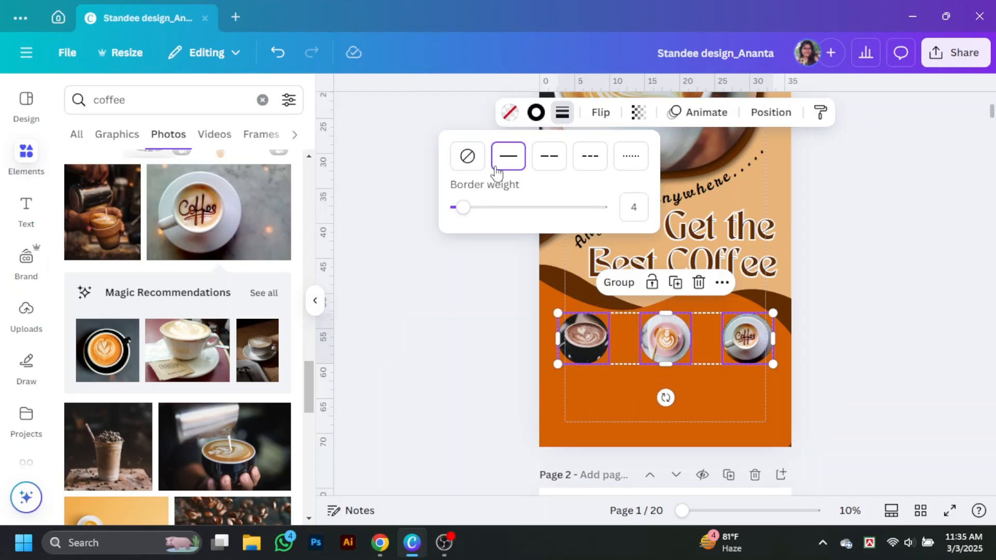
{"action": "left_click", "coordinate": [536, 113]}
{"action": "scroll", "coordinate": [228, 312], "scroll_direction": "down", "scroll_amount": 1}
{"action": "left_click", "coordinate": [120, 325]}
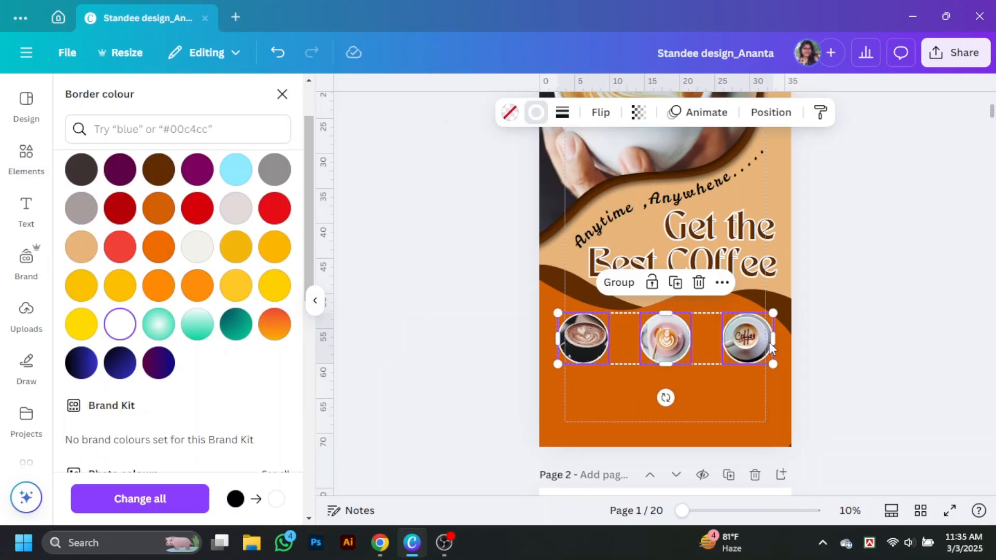
{"action": "left_click", "coordinate": [866, 327]}
{"action": "left_click", "coordinate": [75, 111]}
Add a line from an Elements search for 'line' and stretch it across the three coffee circles.
{"action": "type", "text": "line"}
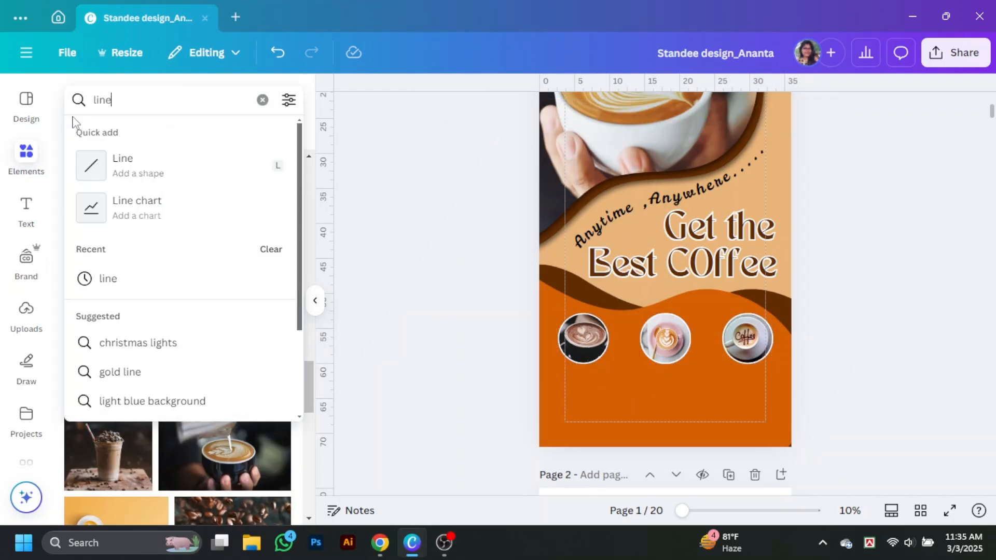
{"action": "left_click", "coordinate": [123, 162]}
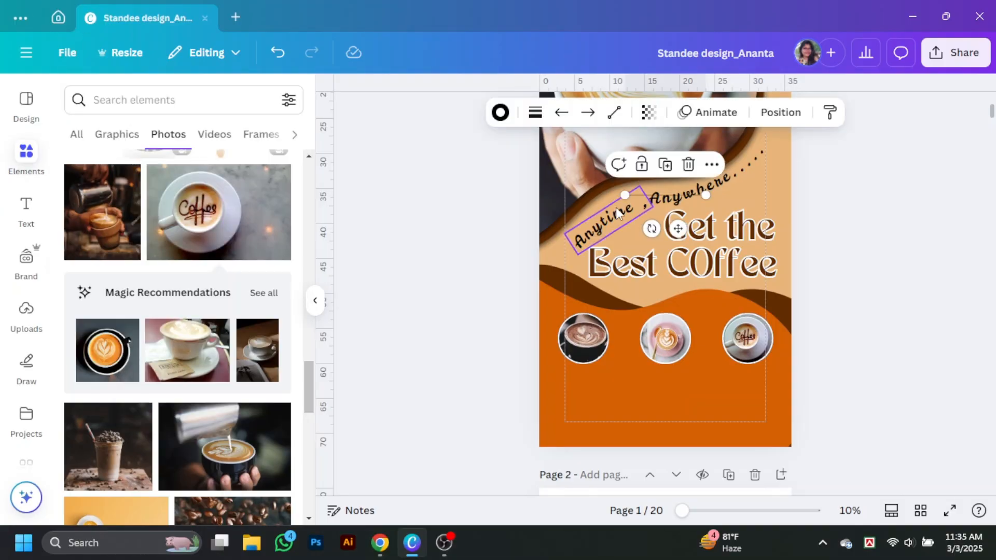
{"action": "left_click", "coordinate": [969, 224]}
{"action": "left_click", "coordinate": [650, 197]}
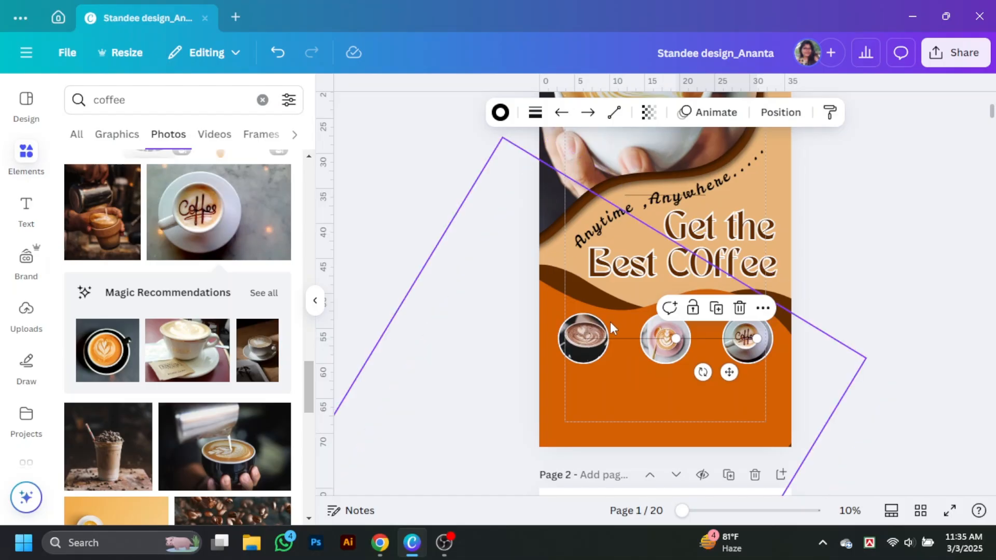
Restyle the line pieces as a thin dotted white line.
{"action": "left_click", "coordinate": [500, 112]}
{"action": "left_click", "coordinate": [884, 323]}
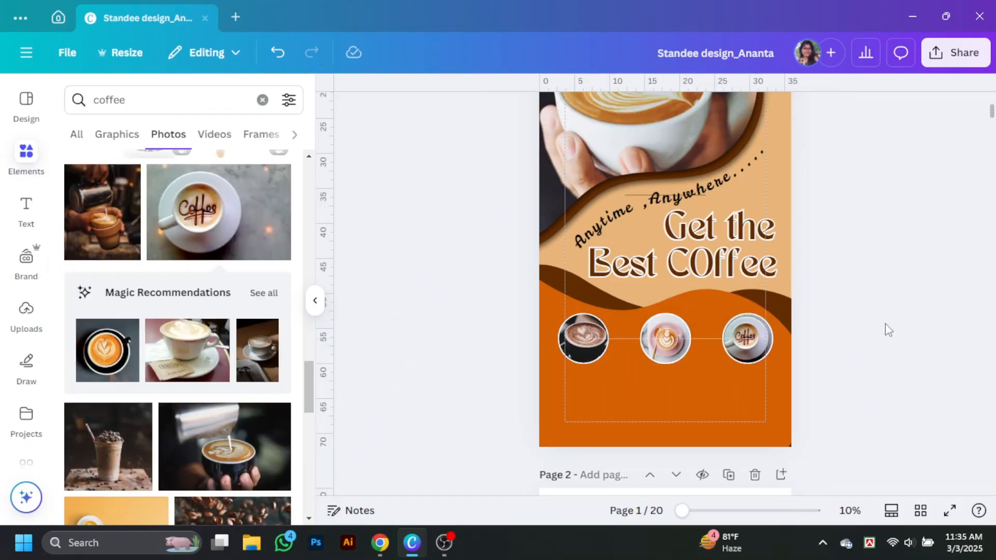
{"action": "left_click", "coordinate": [315, 302]}
{"action": "left_click_drag", "start_coordinate": [692, 516], "coordinate": [741, 516]}
{"action": "left_click", "coordinate": [365, 348]}
{"action": "left_click", "coordinate": [403, 112]}
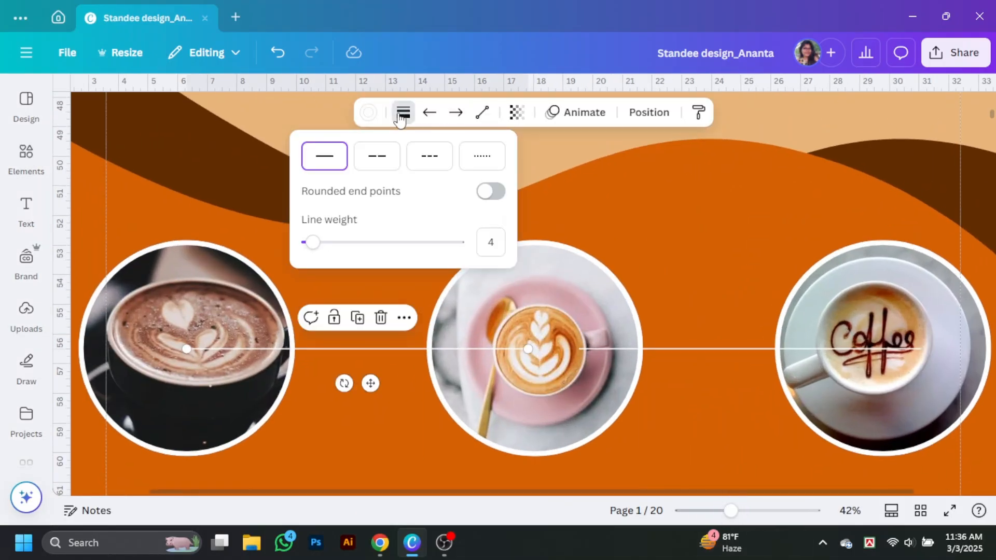
{"action": "left_click", "coordinate": [687, 348]}
{"action": "left_click", "coordinate": [403, 112]}
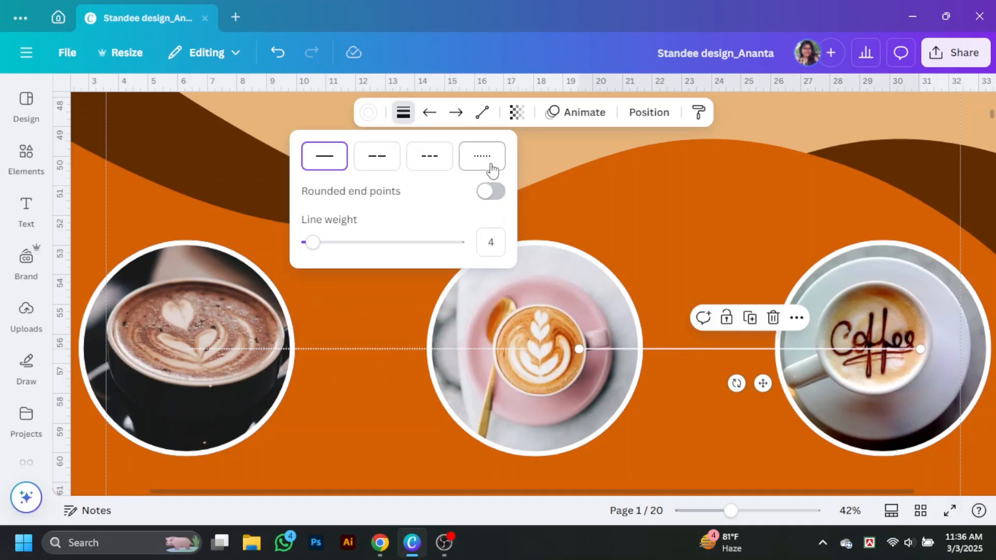
Bring the middle and left coffee photos to the front so the line runs behind them.
{"action": "right_click", "coordinate": [534, 314]}
{"action": "mouse_move", "coordinate": [602, 216]}
{"action": "left_click", "coordinate": [770, 244]}
{"action": "right_click", "coordinate": [229, 318]}
{"action": "mouse_move", "coordinate": [311, 217]}
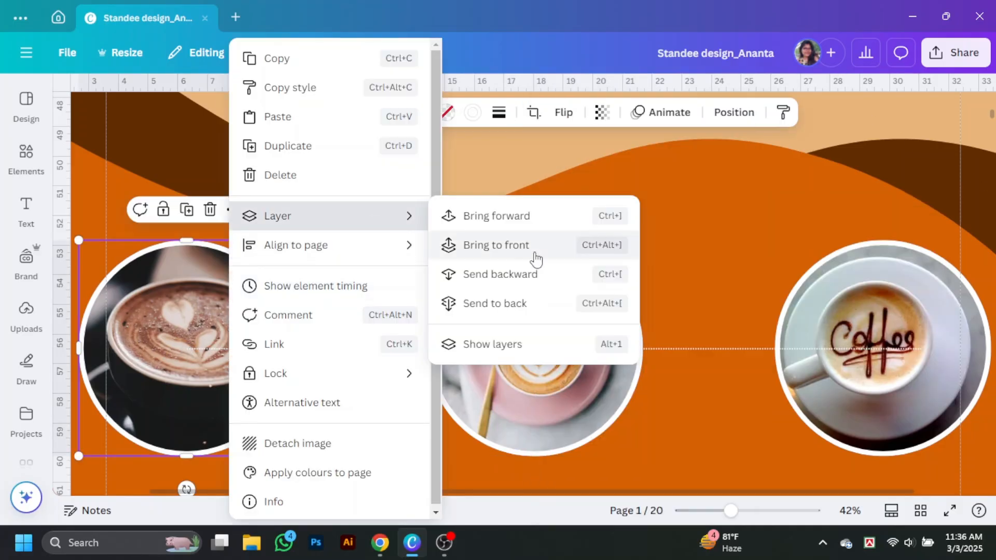
{"action": "left_click", "coordinate": [533, 251]}
{"action": "right_click", "coordinate": [888, 296]}
{"action": "key", "text": "Escape"}
{"action": "scroll", "coordinate": [627, 234], "scroll_direction": "down", "scroll_amount": 3}
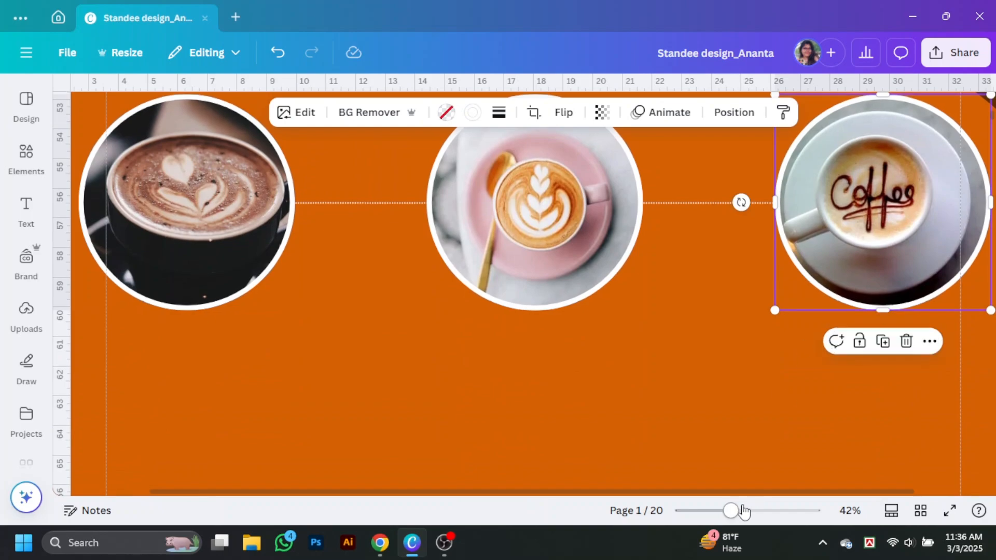
{"action": "left_click_drag", "start_coordinate": [741, 511], "coordinate": [709, 511]}
{"action": "left_click", "coordinate": [26, 155]}
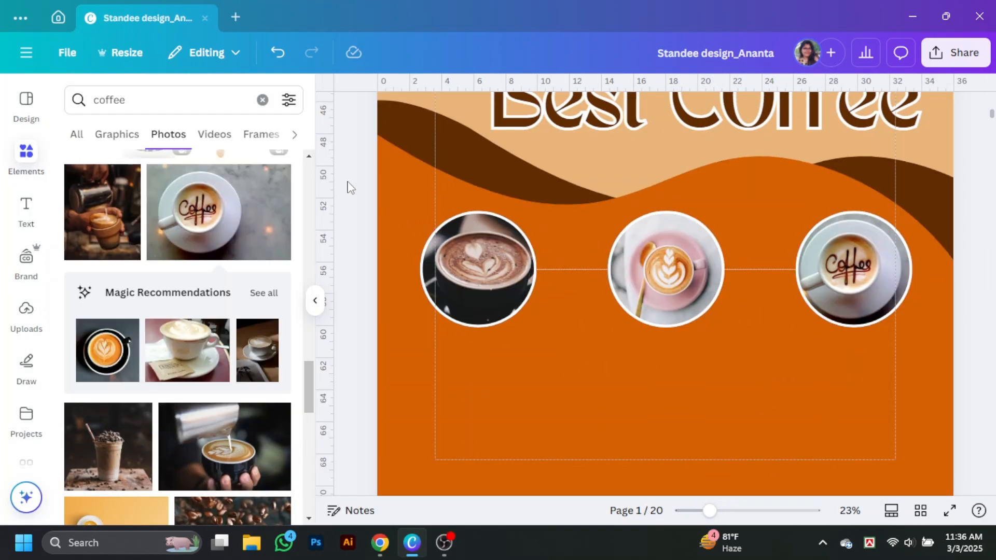
Add the scattered coffee beans photo and position it near the latte photo.
{"action": "scroll", "coordinate": [205, 350], "scroll_direction": "down", "scroll_amount": 5}
{"action": "left_click", "coordinate": [248, 254]}
{"action": "scroll", "coordinate": [673, 336], "scroll_direction": "up", "scroll_amount": 3}
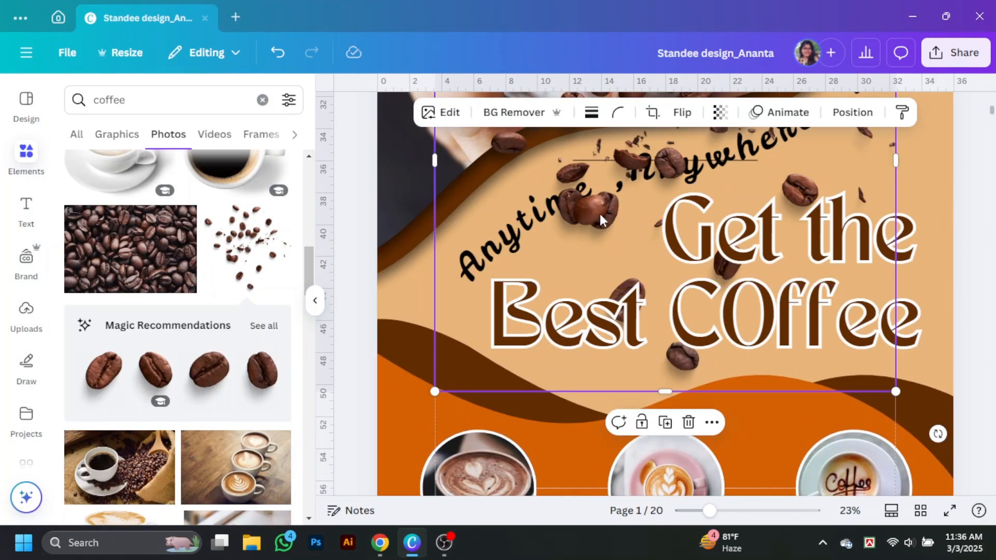
{"action": "scroll", "coordinate": [458, 371], "scroll_direction": "down", "scroll_amount": 4}
{"action": "left_click_drag", "start_coordinate": [599, 214], "coordinate": [483, 396]}
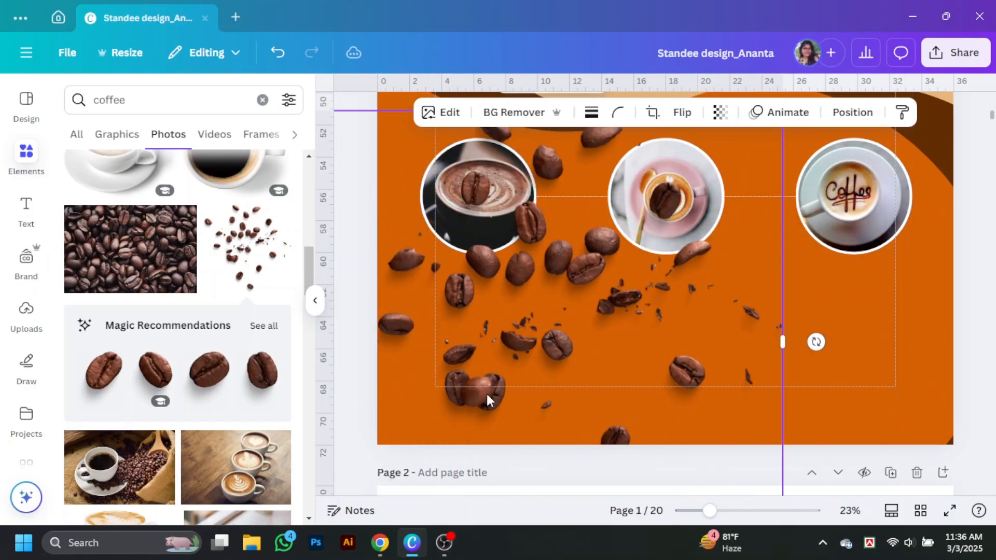
{"action": "scroll", "coordinate": [201, 363], "scroll_direction": "down", "scroll_amount": 1}
{"action": "scroll", "coordinate": [531, 331], "scroll_direction": "up", "scroll_amount": 3}
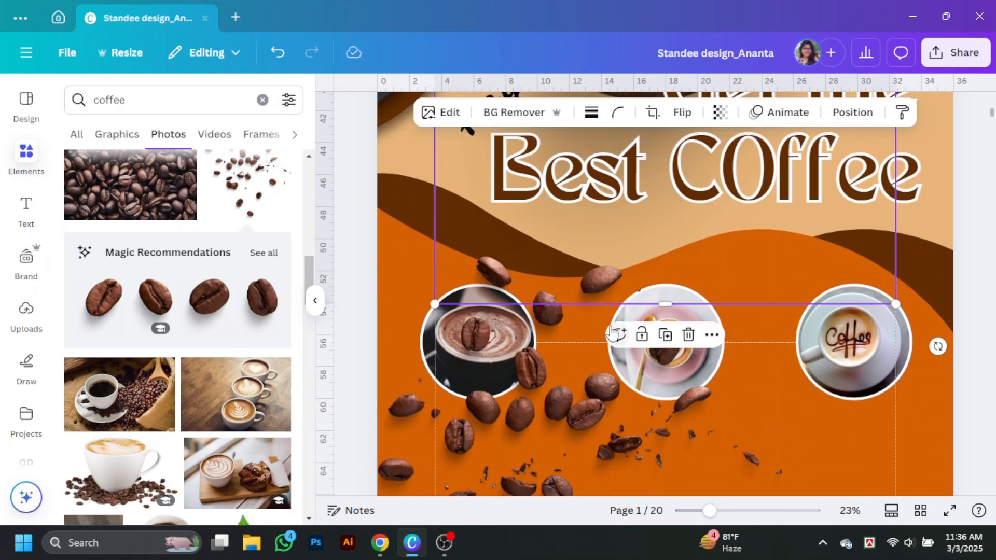
{"action": "scroll", "coordinate": [549, 291], "scroll_direction": "down", "scroll_amount": 4}
{"action": "scroll", "coordinate": [236, 307], "scroll_direction": "up", "scroll_amount": 5}
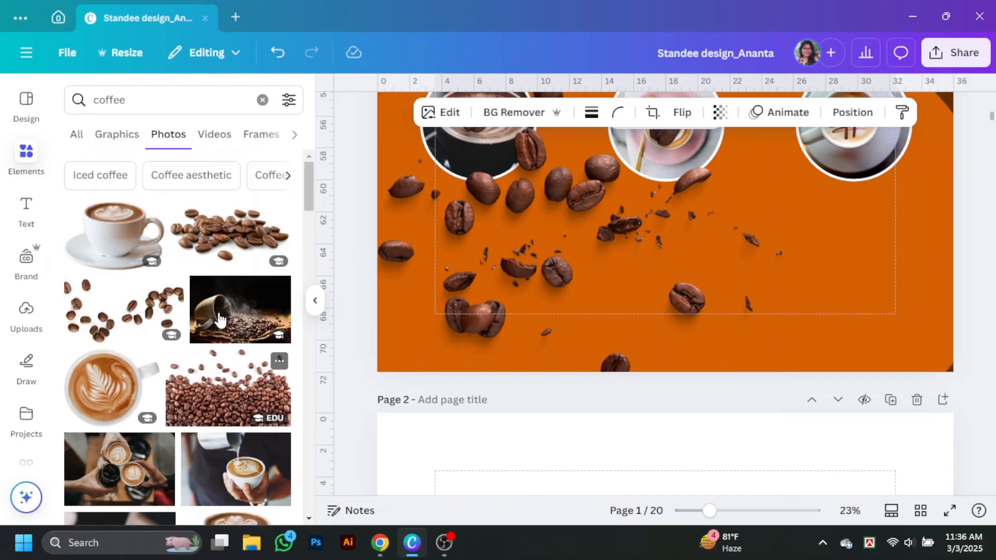
{"action": "left_click", "coordinate": [315, 301]}
{"action": "scroll", "coordinate": [847, 331], "scroll_direction": "up", "scroll_amount": 5}
{"action": "scroll", "coordinate": [847, 331], "scroll_direction": "up", "scroll_amount": 1}
{"action": "scroll", "coordinate": [846, 331], "scroll_direction": "down", "scroll_amount": 3}
{"action": "scroll", "coordinate": [842, 394], "scroll_direction": "up", "scroll_amount": 2}
{"action": "left_click", "coordinate": [842, 418]}
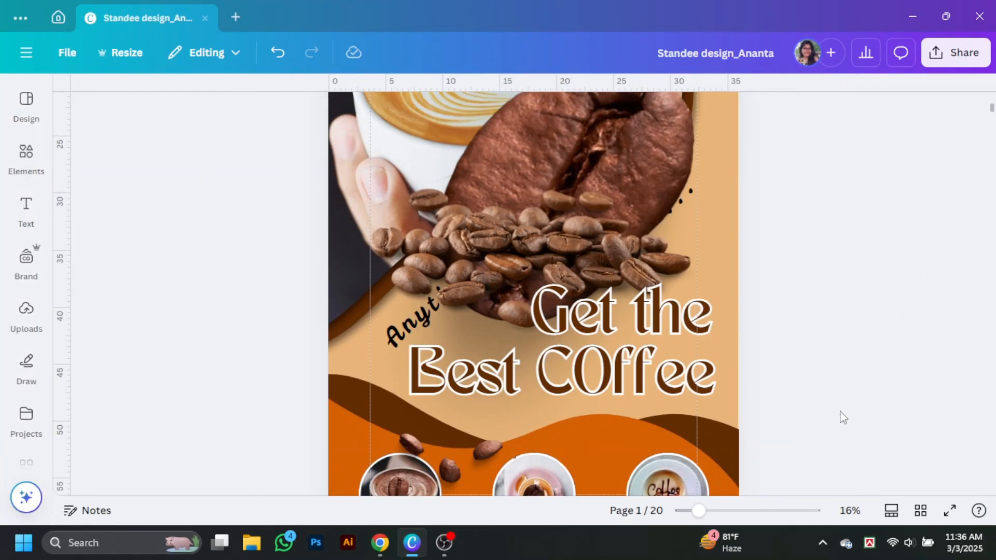
{"action": "scroll", "coordinate": [809, 383], "scroll_direction": "down", "scroll_amount": 1}
{"action": "left_click_drag", "start_coordinate": [566, 206], "coordinate": [731, 341]}
{"action": "scroll", "coordinate": [705, 324], "scroll_direction": "down", "scroll_amount": 5}
Resize the large coffee bean and place bean copies around the latte photo.
{"action": "left_click", "coordinate": [842, 271]}
{"action": "scroll", "coordinate": [842, 272], "scroll_direction": "up", "scroll_amount": 6}
{"action": "left_click", "coordinate": [599, 249]}
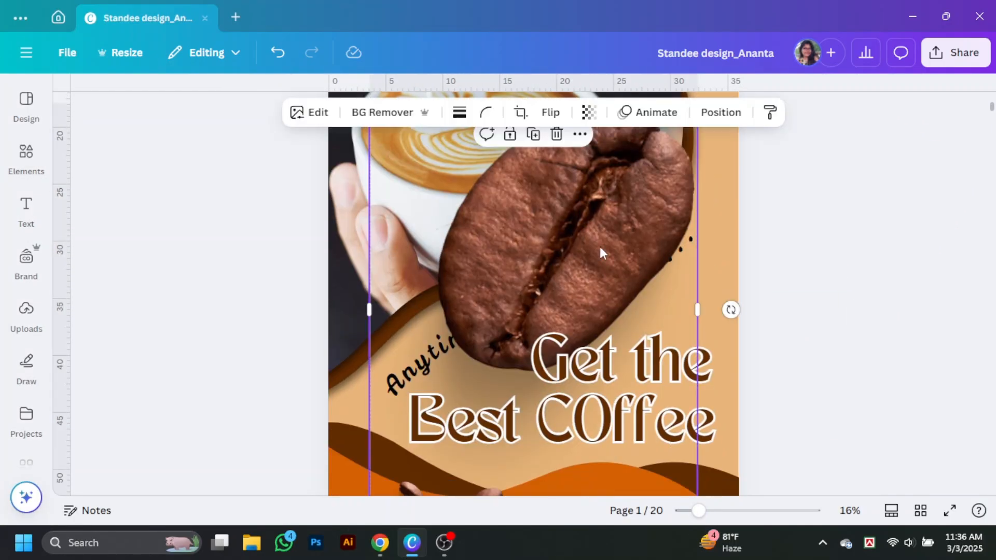
{"action": "scroll", "coordinate": [617, 280], "scroll_direction": "down", "scroll_amount": 3}
{"action": "scroll", "coordinate": [645, 278], "scroll_direction": "up", "scroll_amount": 4}
{"action": "left_click_drag", "start_coordinate": [693, 369], "coordinate": [604, 197]}
{"action": "scroll", "coordinate": [793, 329], "scroll_direction": "up", "scroll_amount": 2}
{"action": "left_click_drag", "start_coordinate": [412, 395], "coordinate": [511, 199]}
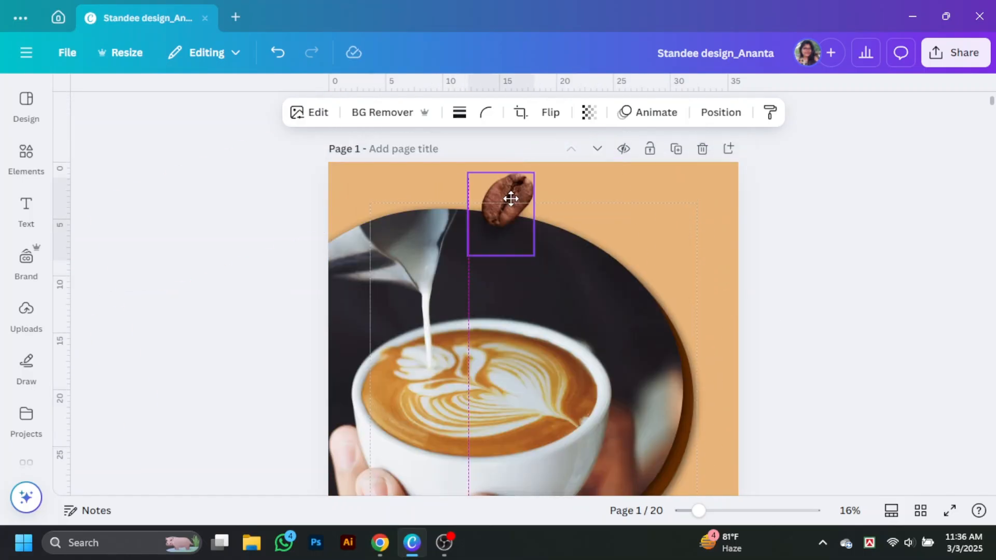
{"action": "left_click_drag", "start_coordinate": [691, 266], "coordinate": [687, 423]}
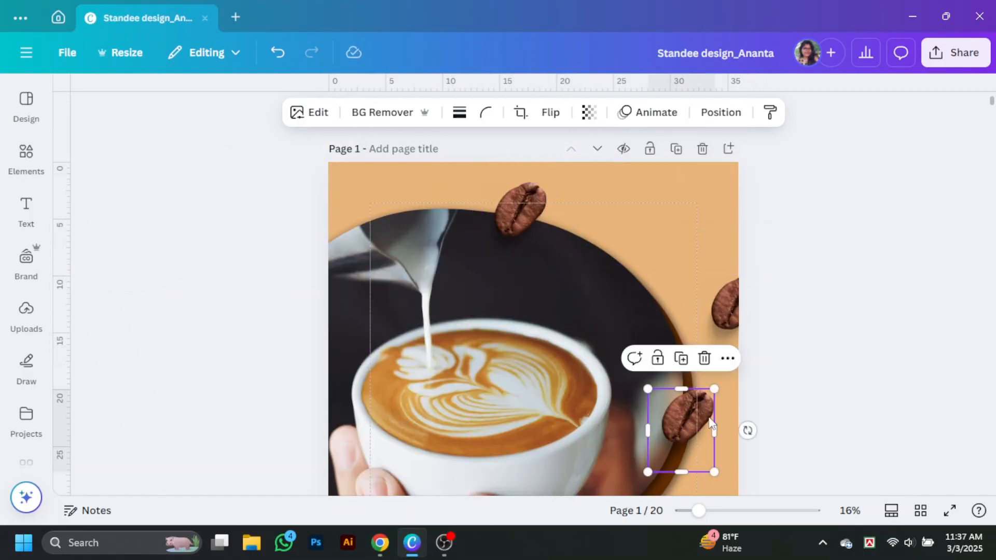
{"action": "scroll", "coordinate": [691, 311], "scroll_direction": "down", "scroll_amount": 3}
{"action": "left_click_drag", "start_coordinate": [692, 275], "coordinate": [448, 406]}
{"action": "left_click", "coordinate": [804, 416]}
{"action": "scroll", "coordinate": [804, 416], "scroll_direction": "up", "scroll_amount": 3}
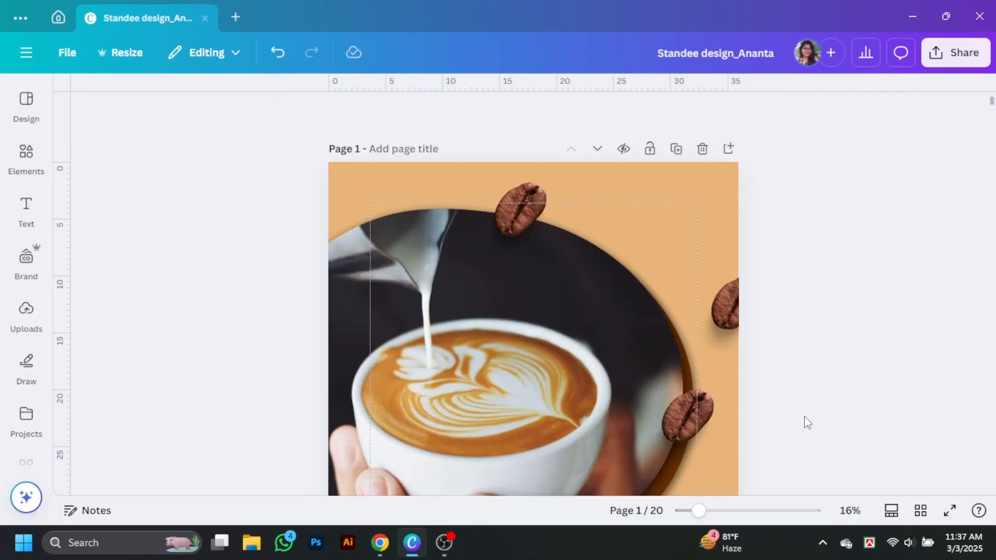
{"action": "scroll", "coordinate": [819, 375], "scroll_direction": "down", "scroll_amount": 8}
{"action": "scroll", "coordinate": [819, 374], "scroll_direction": "up", "scroll_amount": 1}
{"action": "scroll", "coordinate": [823, 380], "scroll_direction": "down", "scroll_amount": 2}
Send the scattered beans layer further back in the Layers list and enlarge it.
{"action": "left_click", "coordinate": [433, 310]}
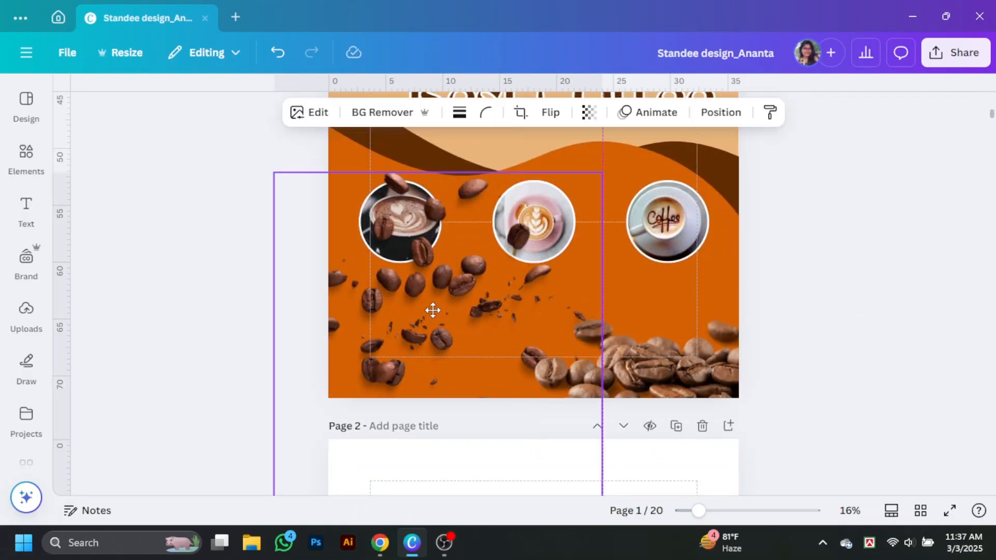
{"action": "right_click", "coordinate": [457, 279]}
{"action": "mouse_move", "coordinate": [487, 216]}
{"action": "left_click", "coordinate": [707, 344]}
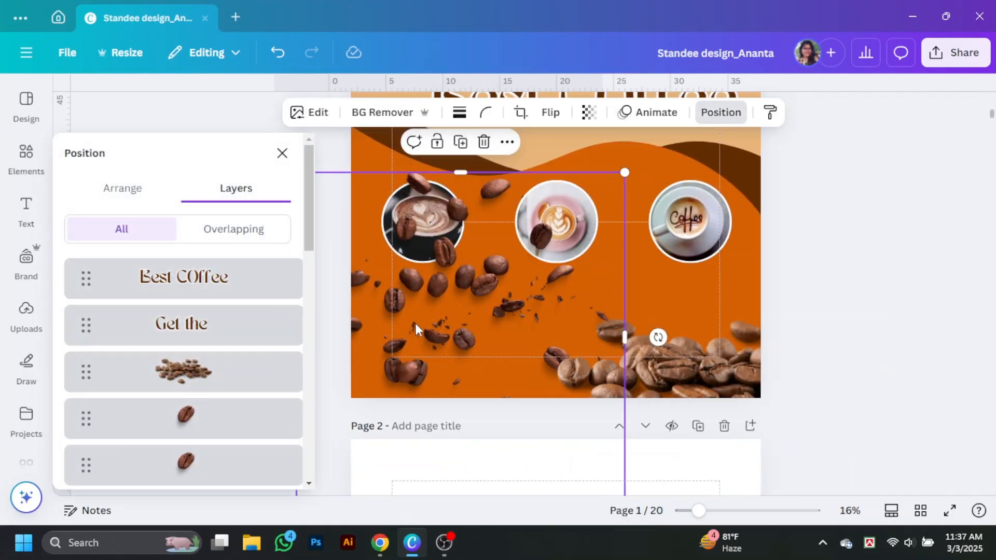
{"action": "scroll", "coordinate": [209, 370], "scroll_direction": "down", "scroll_amount": 10}
{"action": "scroll", "coordinate": [209, 369], "scroll_direction": "up", "scroll_amount": 7}
{"action": "mouse_move", "coordinate": [215, 356]}
{"action": "left_mouse_down"}
{"action": "mouse_move", "coordinate": [218, 400]}
{"action": "mouse_move", "coordinate": [216, 352]}
{"action": "left_mouse_up"}
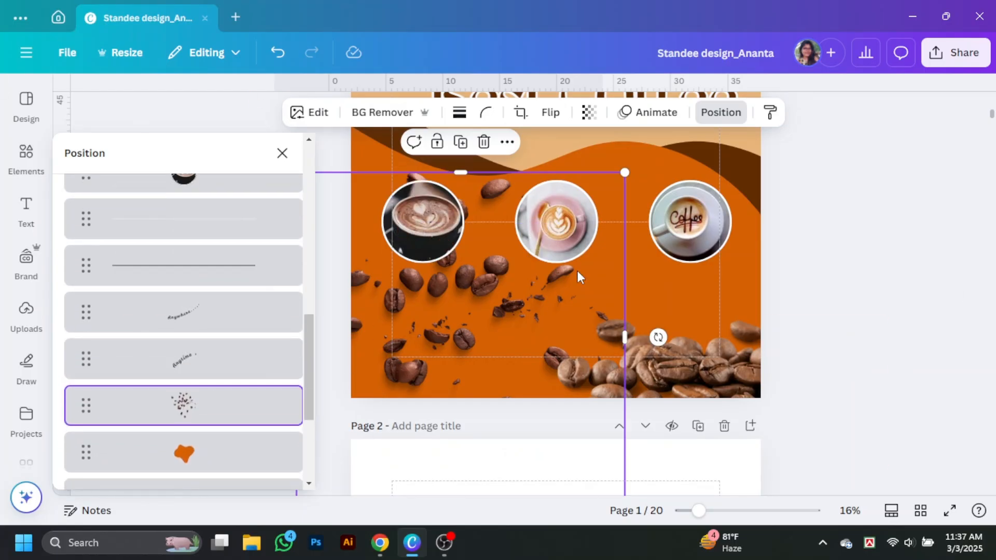
{"action": "left_click_drag", "start_coordinate": [625, 173], "coordinate": [664, 133]}
{"action": "left_click", "coordinate": [955, 267]}
{"action": "scroll", "coordinate": [893, 290], "scroll_direction": "up", "scroll_amount": 7}
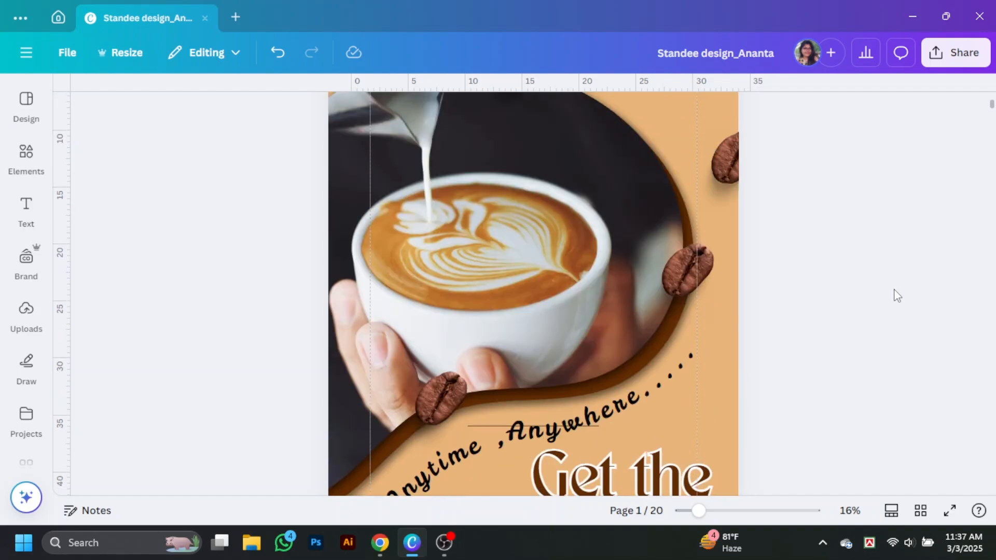
Give the top-right coffee bean the Belvedere filter and a whole-image blur of 40.
{"action": "left_click", "coordinate": [726, 163]}
{"action": "scroll", "coordinate": [151, 384], "scroll_direction": "down", "scroll_amount": 2}
{"action": "left_click", "coordinate": [236, 269]}
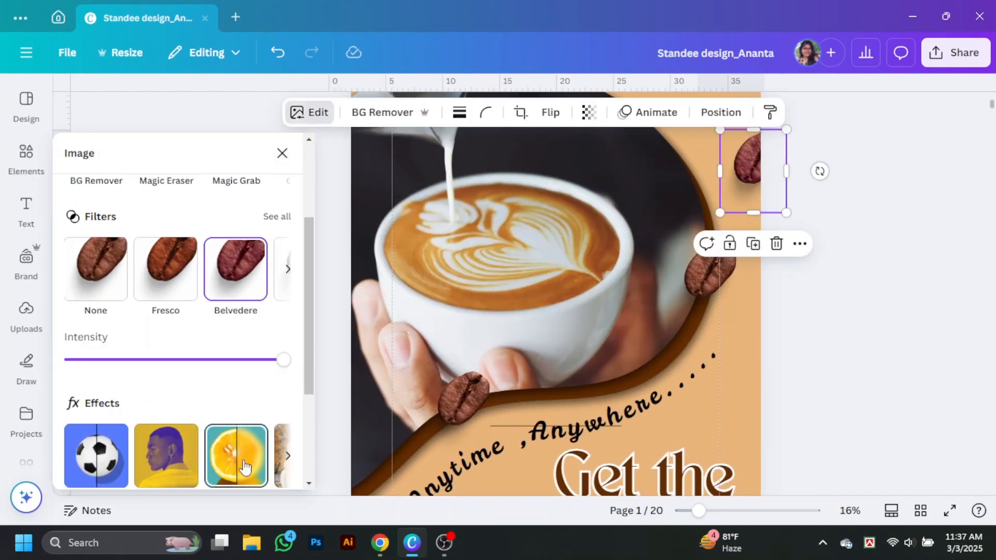
{"action": "left_click", "coordinate": [242, 464]}
{"action": "left_click", "coordinate": [243, 201]}
{"action": "left_click_drag", "start_coordinate": [71, 267], "coordinate": [145, 266]}
{"action": "left_click", "coordinate": [296, 155]}
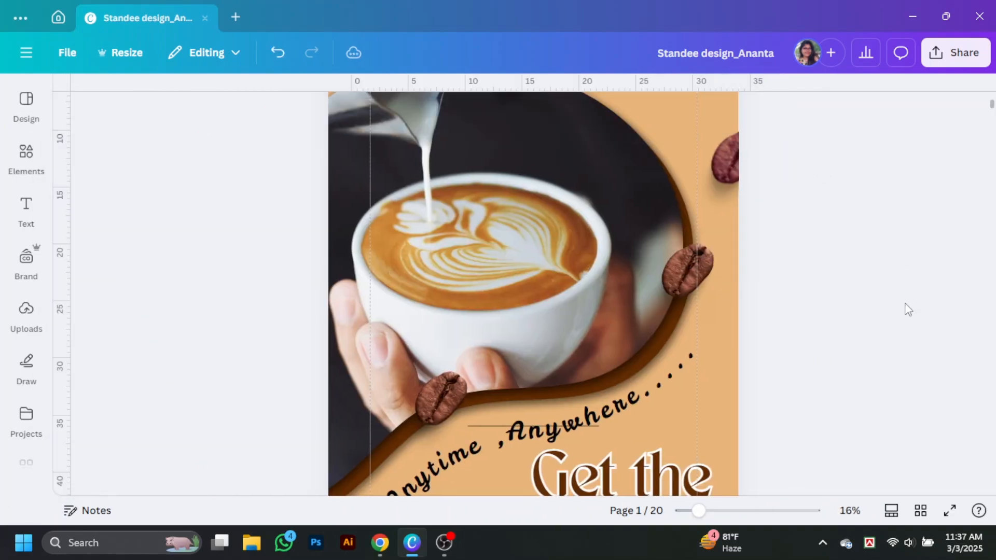
{"action": "left_click_drag", "start_coordinate": [698, 510], "coordinate": [689, 511]}
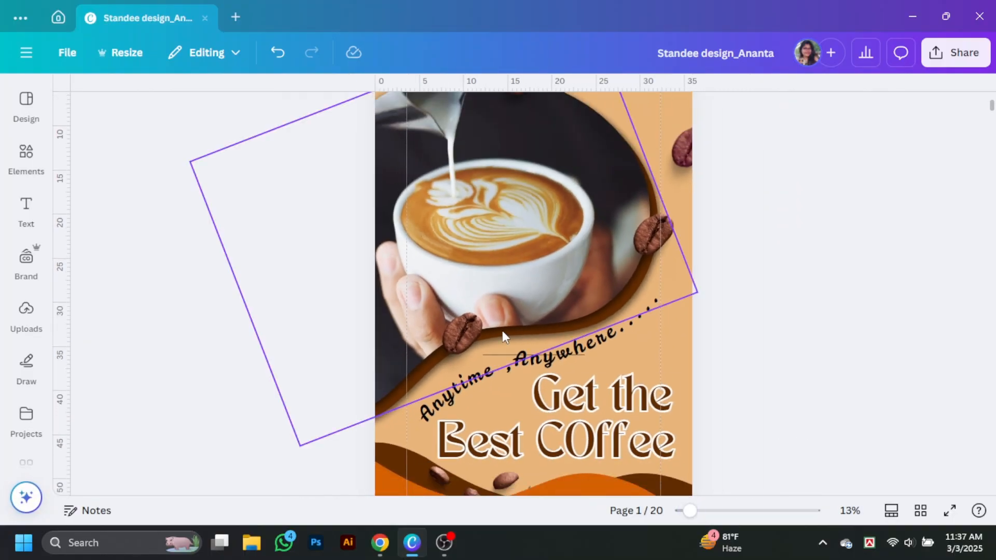
Delete the stray thin line from the design.
{"action": "left_click", "coordinate": [506, 354]}
{"action": "key", "text": "Delete"}
{"action": "scroll", "coordinate": [788, 380], "scroll_direction": "down", "scroll_amount": 3}
{"action": "scroll", "coordinate": [788, 380], "scroll_direction": "down", "scroll_amount": 3}
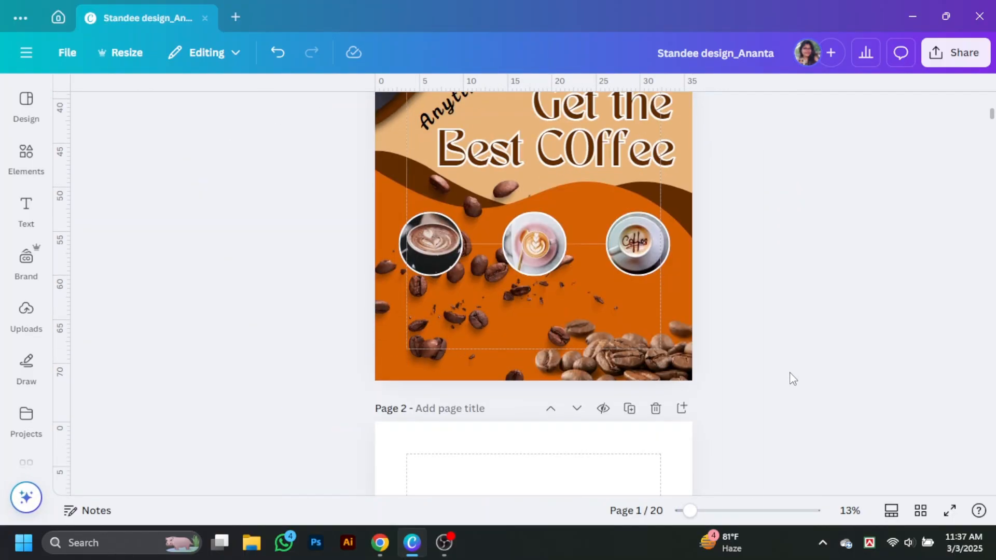
{"action": "scroll", "coordinate": [810, 374], "scroll_direction": "up", "scroll_amount": 2}
{"action": "scroll", "coordinate": [810, 374], "scroll_direction": "down", "scroll_amount": 4}
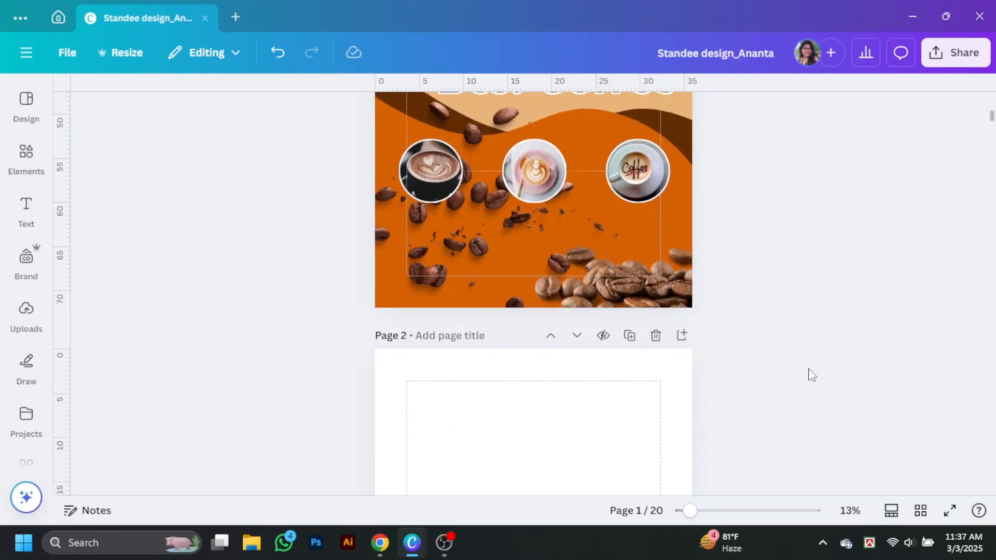
{"action": "scroll", "coordinate": [810, 375], "scroll_direction": "up", "scroll_amount": 6}
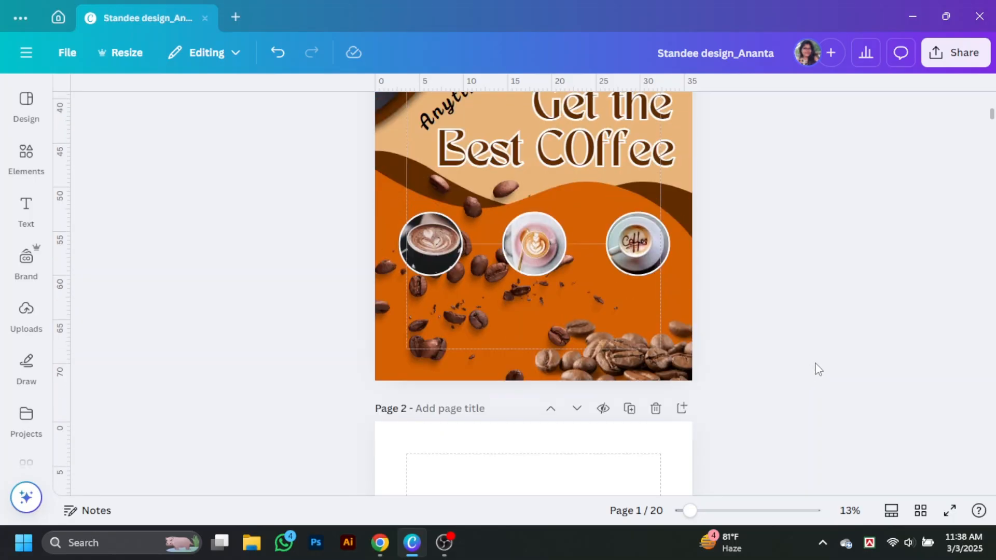
Add a coffee-cup logo from an Elements search for 'logo' to the page's top-right corner.
{"action": "left_click", "coordinate": [26, 155]}
{"action": "left_click", "coordinate": [146, 101]}
{"action": "type", "text": "logo"}
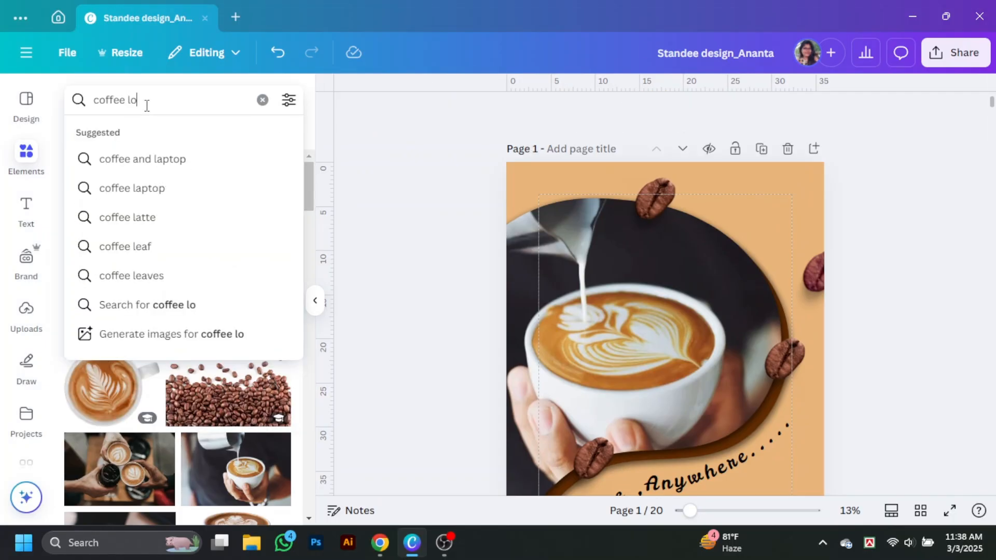
{"action": "key", "text": "Return"}
{"action": "left_click", "coordinate": [109, 332]}
{"action": "left_click", "coordinate": [314, 301]}
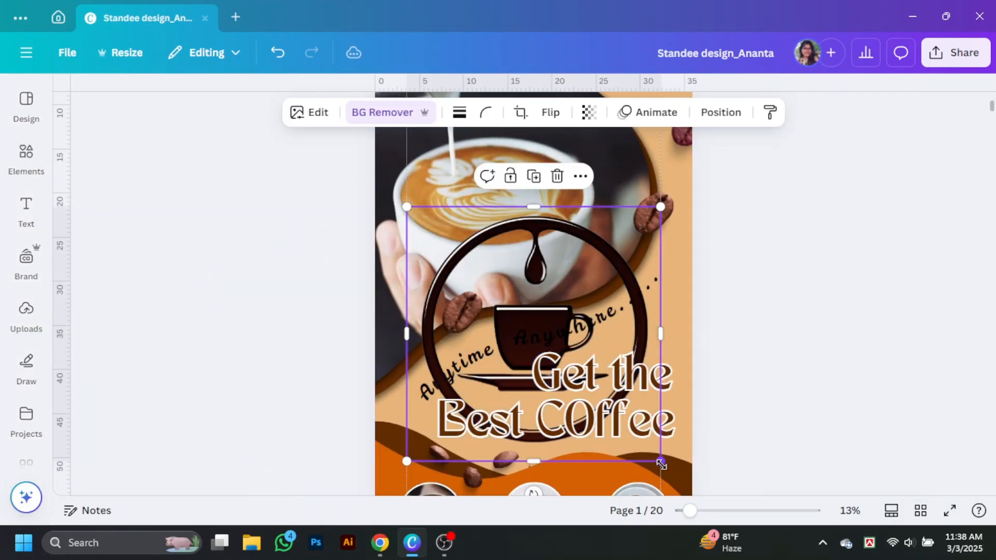
{"action": "left_click_drag", "start_coordinate": [660, 461], "coordinate": [537, 338]}
{"action": "scroll", "coordinate": [649, 315], "scroll_direction": "up", "scroll_amount": 3}
{"action": "left_click_drag", "start_coordinate": [485, 295], "coordinate": [659, 239]}
{"action": "left_click_drag", "start_coordinate": [713, 283], "coordinate": [655, 193]}
{"action": "left_click", "coordinate": [731, 204]}
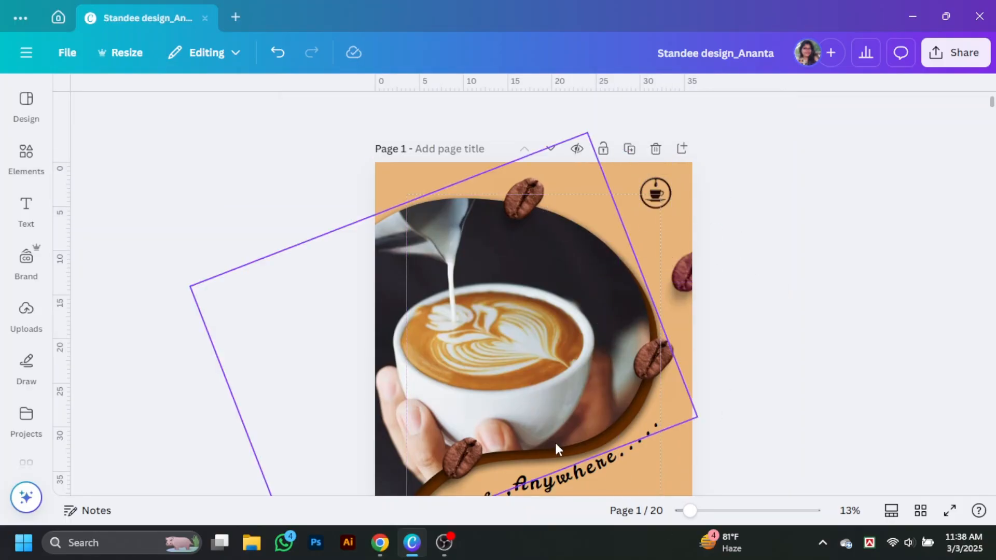
Add a subheading text box reading 'Love Cafe' near the logo.
{"action": "left_click", "coordinate": [25, 213]}
{"action": "scroll", "coordinate": [278, 222], "scroll_direction": "up", "scroll_amount": 5}
{"action": "left_click", "coordinate": [191, 306]}
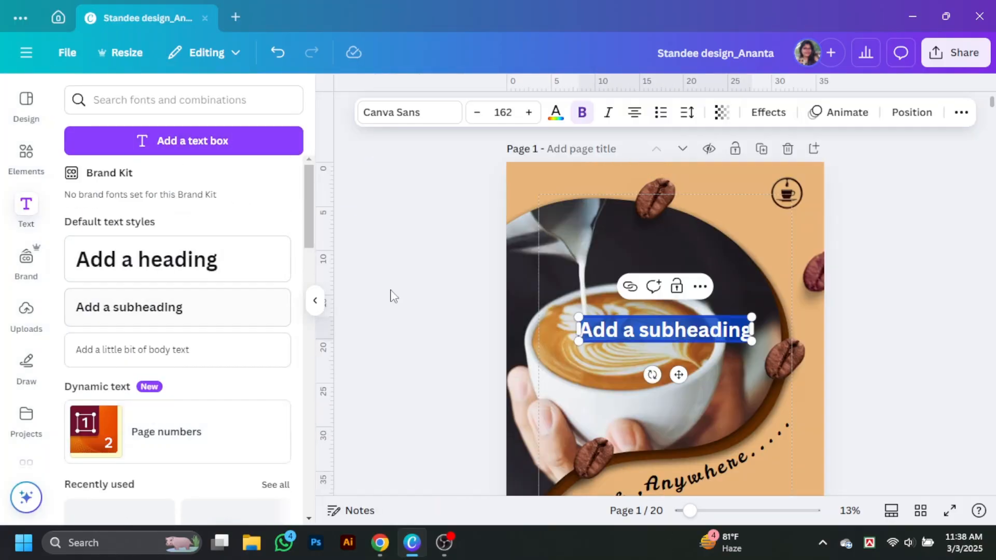
{"action": "left_click", "coordinate": [315, 300]}
{"action": "left_click_drag", "start_coordinate": [593, 194], "coordinate": [649, 353]}
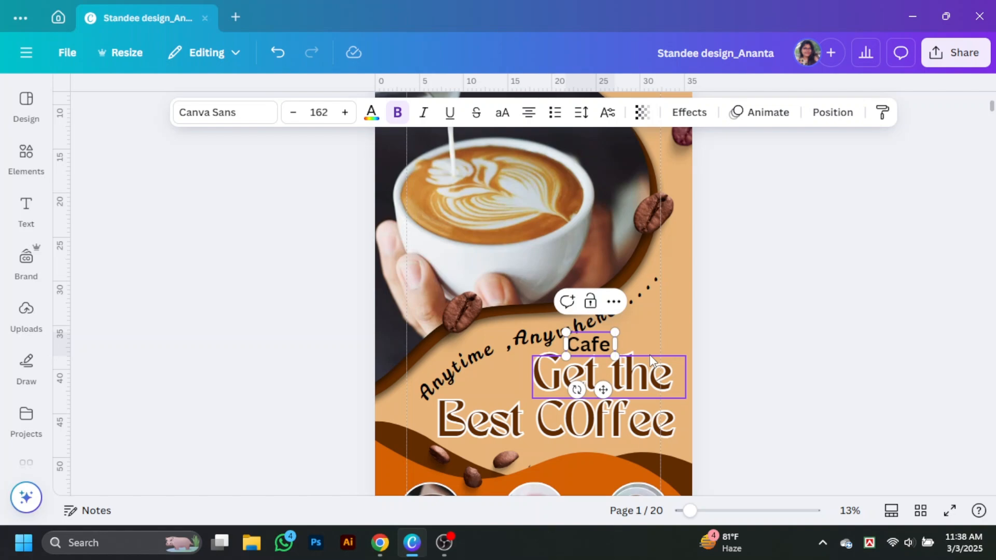
{"action": "key", "text": "BackSpace"}
{"action": "key", "text": "BackSpace"}
{"action": "key", "text": "BackSpace"}
{"action": "key", "text": "BackSpace"}
{"action": "type", "text": "Love"}
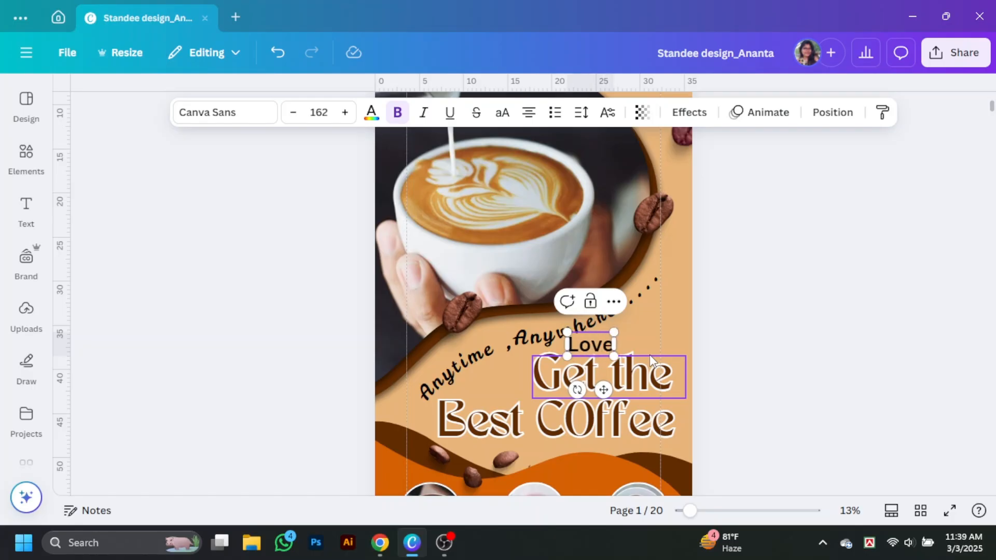
{"action": "type", "text": " cafe"}
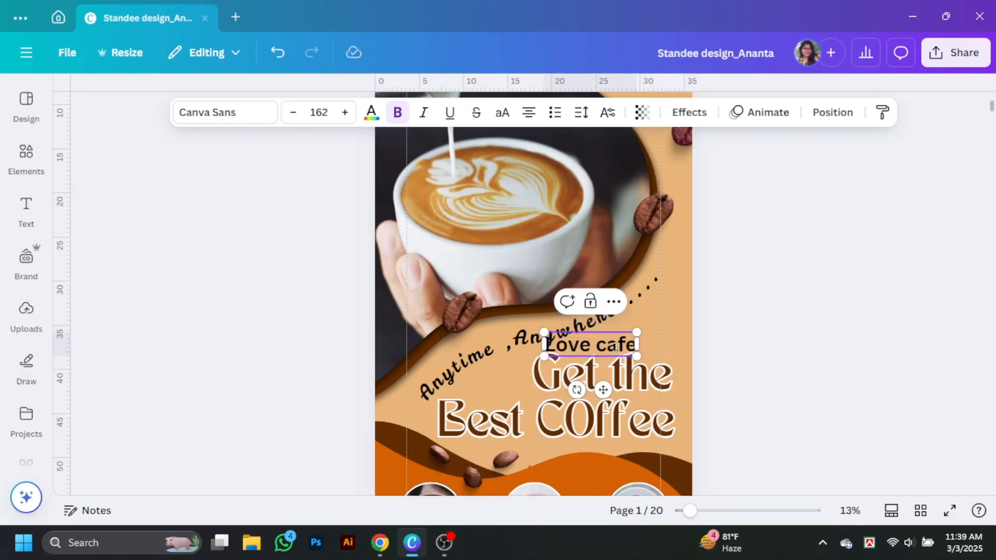
{"action": "left_click_drag", "start_coordinate": [606, 345], "coordinate": [653, 311]}
{"action": "type", "text": "C"}
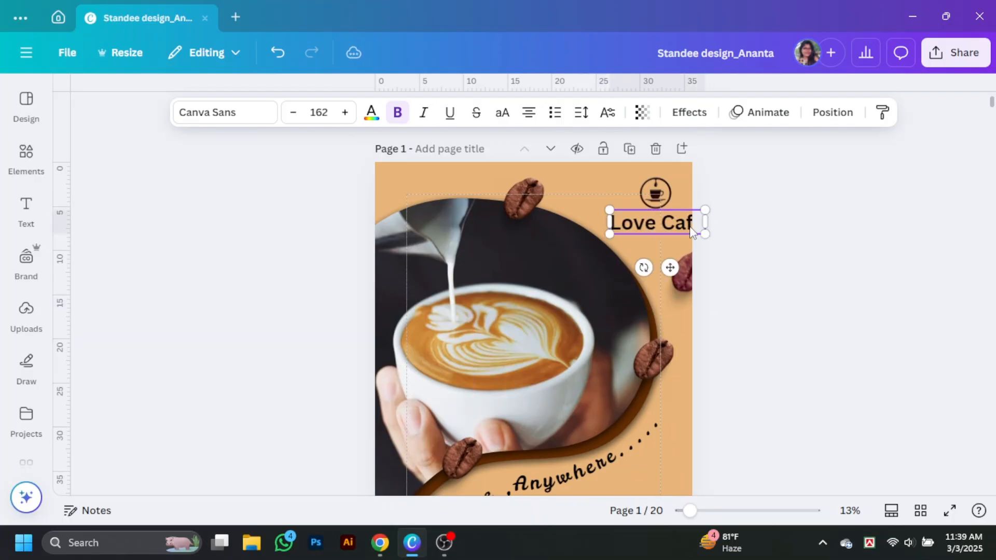
Set the Love Cafe text font to TAN Meringue.
{"action": "left_click", "coordinate": [225, 112]}
{"action": "left_click", "coordinate": [78, 222]}
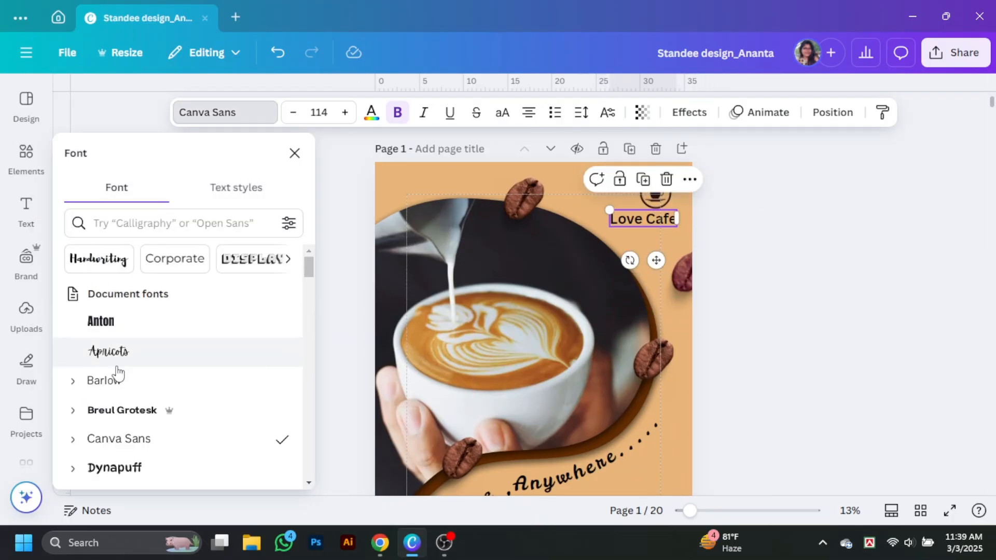
{"action": "scroll", "coordinate": [116, 369], "scroll_direction": "down", "scroll_amount": 1}
{"action": "left_click", "coordinate": [145, 344]}
{"action": "left_click", "coordinate": [138, 395]}
{"action": "scroll", "coordinate": [143, 340], "scroll_direction": "down", "scroll_amount": 3}
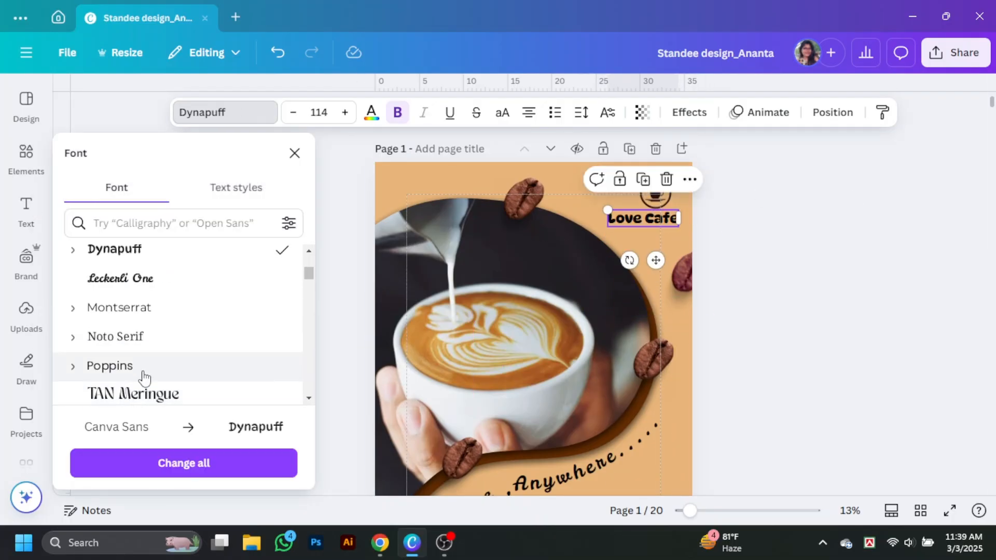
{"action": "scroll", "coordinate": [140, 376], "scroll_direction": "down", "scroll_amount": 2}
{"action": "left_click", "coordinate": [133, 321]}
Shrink the Love Cafe text and centre it under the cup logo.
{"action": "left_click", "coordinate": [652, 197]}
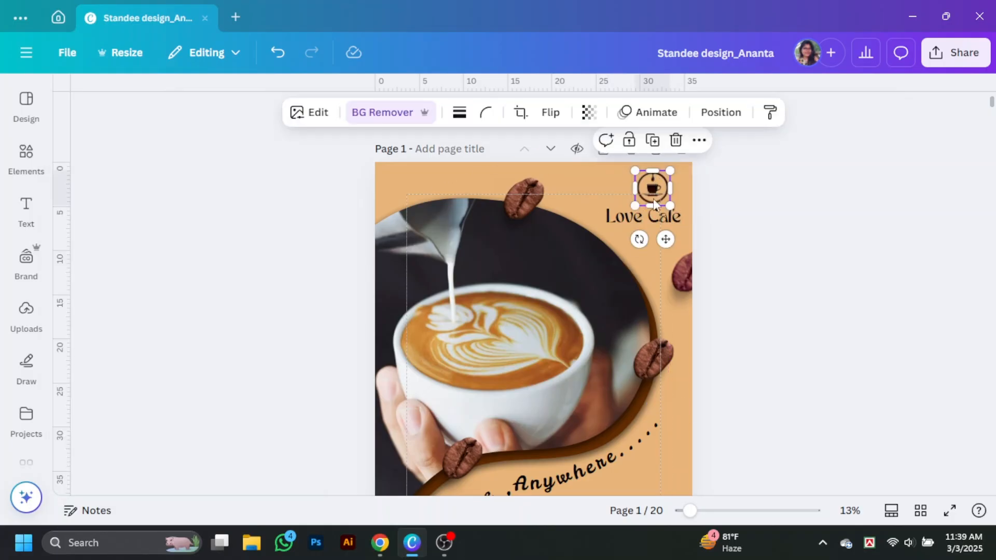
{"action": "left_click", "coordinate": [679, 213]}
{"action": "left_click_drag", "start_coordinate": [617, 206], "coordinate": [636, 210]}
{"action": "left_click", "coordinate": [750, 232]}
{"action": "left_click_drag", "start_coordinate": [689, 510], "coordinate": [726, 522]}
{"action": "scroll", "coordinate": [975, 358], "scroll_direction": "up", "scroll_amount": 5}
{"action": "left_click_drag", "start_coordinate": [966, 330], "coordinate": [938, 328]}
{"action": "left_click_drag", "start_coordinate": [892, 244], "coordinate": [912, 245]}
{"action": "left_click_drag", "start_coordinate": [948, 330], "coordinate": [963, 320]}
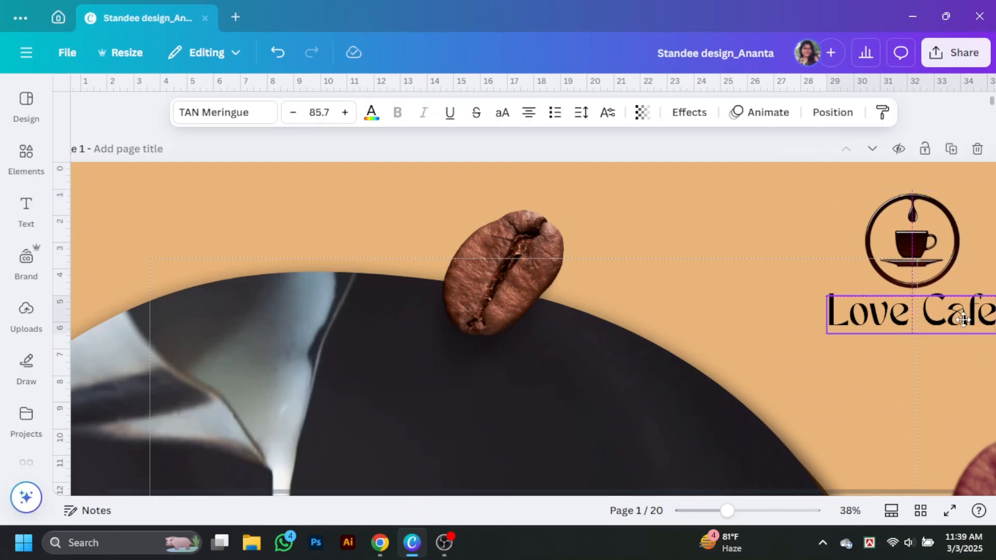
{"action": "left_click_drag", "start_coordinate": [728, 512], "coordinate": [695, 512]}
{"action": "left_click", "coordinate": [960, 333]}
Move the scattered beans image up around the Best Coffee heading.
{"action": "scroll", "coordinate": [960, 334], "scroll_direction": "down", "scroll_amount": 5}
{"action": "scroll", "coordinate": [844, 401], "scroll_direction": "down", "scroll_amount": 5}
{"action": "left_click", "coordinate": [642, 304]}
{"action": "left_click_drag", "start_coordinate": [643, 303], "coordinate": [646, 303]}
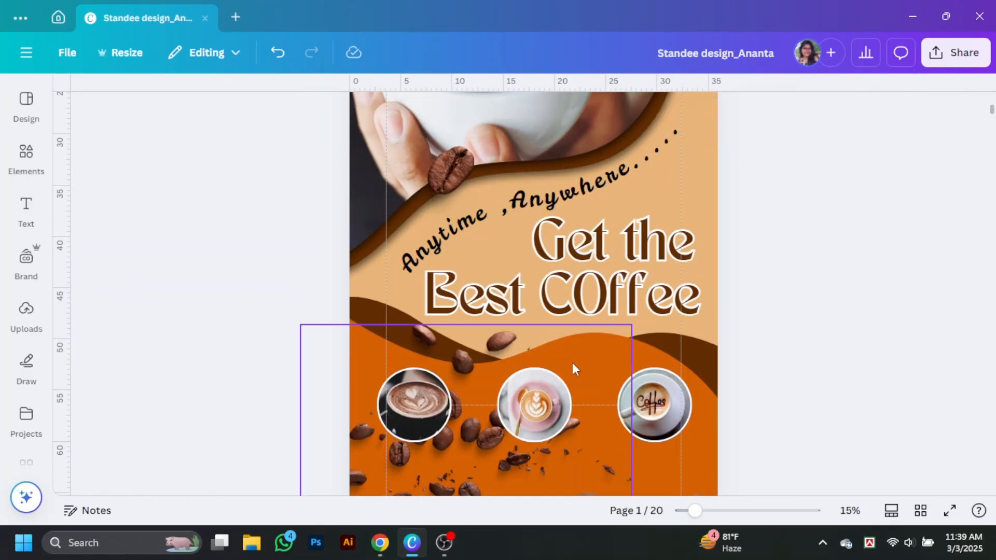
{"action": "left_click_drag", "start_coordinate": [571, 362], "coordinate": [729, 177]}
{"action": "left_click", "coordinate": [731, 305]}
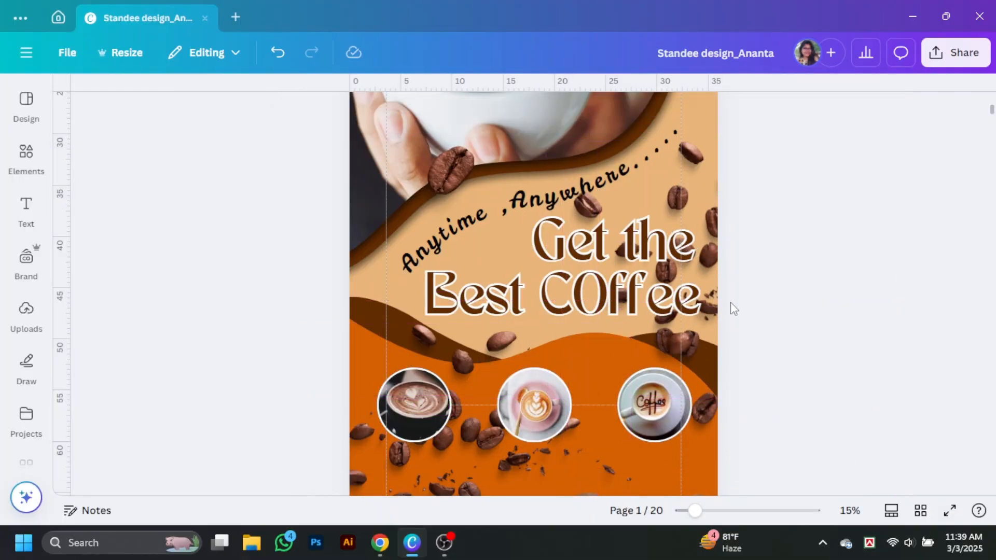
Blur the whole scattered beans image at intensity 47.
{"action": "left_click", "coordinate": [845, 199]}
{"action": "left_click", "coordinate": [291, 120]}
{"action": "left_click", "coordinate": [237, 318]}
{"action": "left_click_drag", "start_coordinate": [80, 262], "coordinate": [158, 262]}
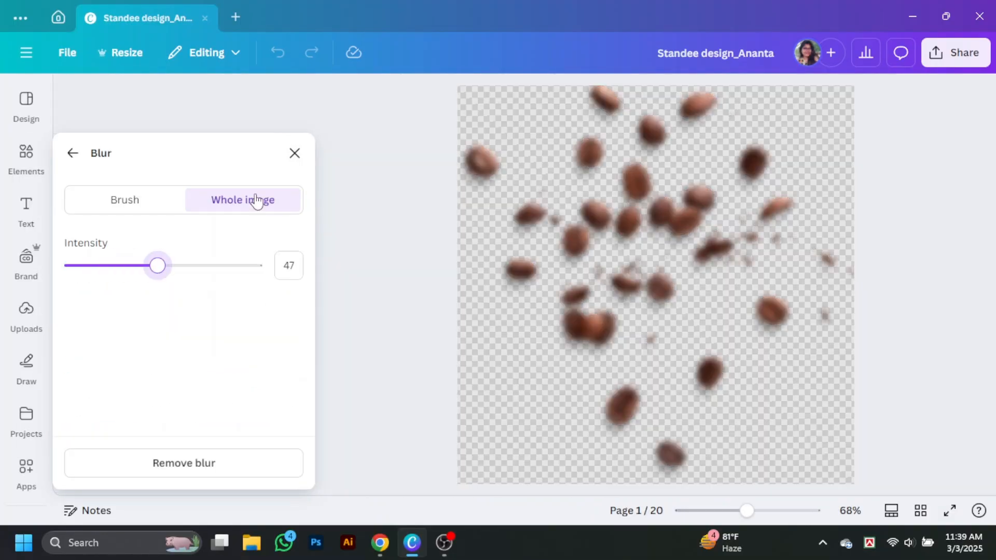
{"action": "key", "text": "Escape"}
{"action": "left_click_drag", "start_coordinate": [694, 511], "coordinate": [678, 512]}
{"action": "left_click", "coordinate": [885, 387]}
{"action": "scroll", "coordinate": [885, 388], "scroll_direction": "up", "scroll_amount": 2}
{"action": "scroll", "coordinate": [886, 388], "scroll_direction": "down", "scroll_amount": 3}
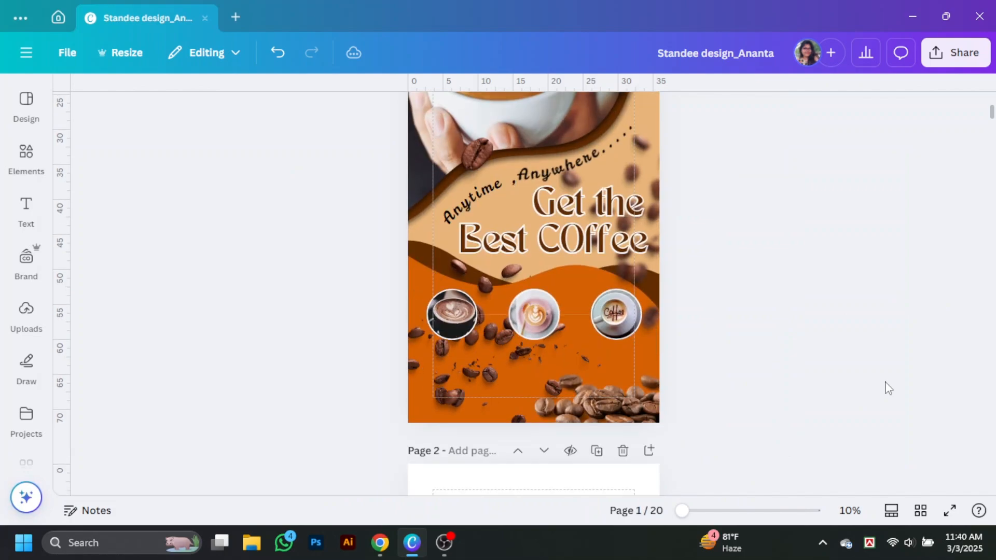
{"action": "scroll", "coordinate": [886, 388], "scroll_direction": "up", "scroll_amount": 2}
{"action": "scroll", "coordinate": [886, 387], "scroll_direction": "down", "scroll_amount": 2}
Add a pentagon arrow shape from the Elements Shapes library to the page.
{"action": "left_click", "coordinate": [26, 155]}
{"action": "left_click", "coordinate": [261, 98]}
{"action": "left_click", "coordinate": [273, 202]}
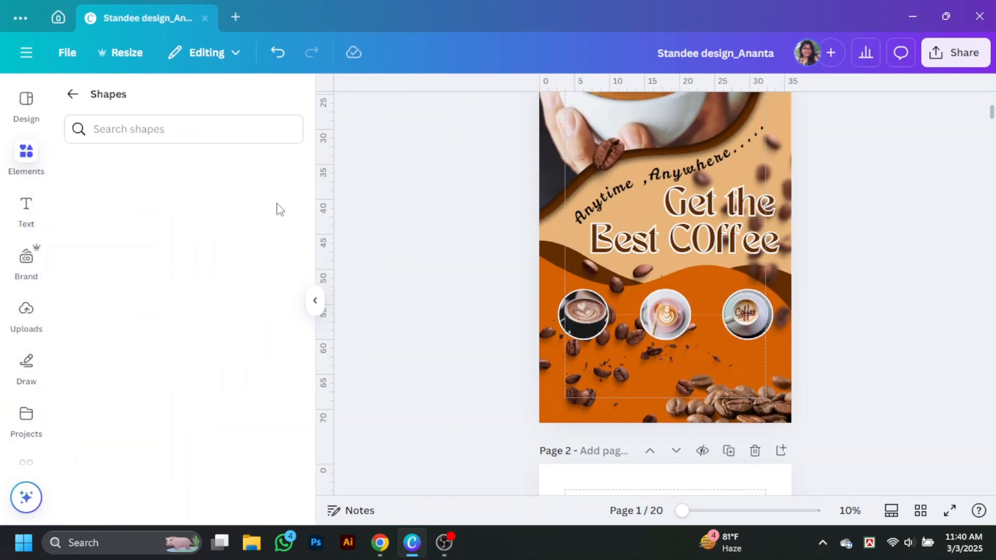
{"action": "scroll", "coordinate": [195, 307], "scroll_direction": "down", "scroll_amount": 5}
{"action": "scroll", "coordinate": [194, 311], "scroll_direction": "up", "scroll_amount": 2}
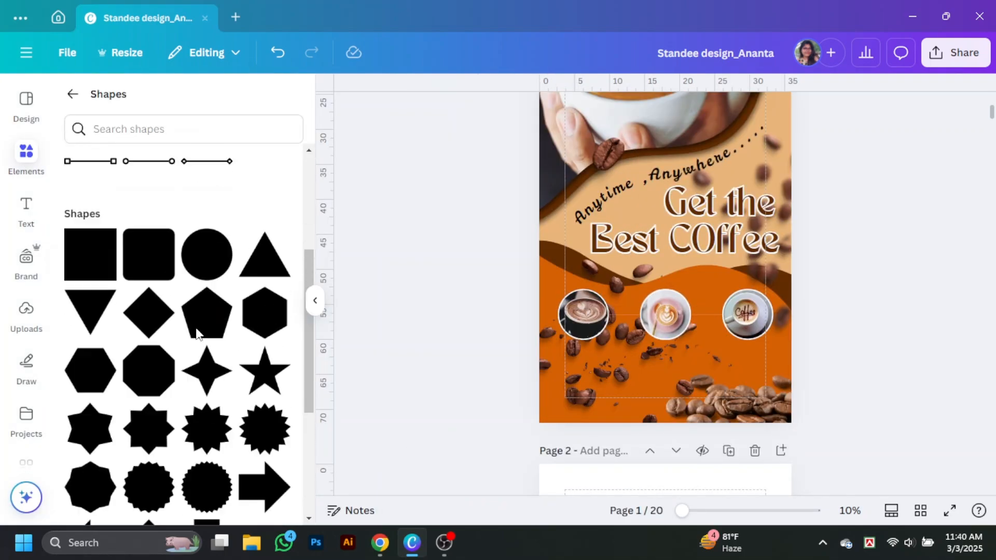
{"action": "scroll", "coordinate": [773, 302], "scroll_direction": "up", "scroll_amount": 3}
{"action": "scroll", "coordinate": [773, 302], "scroll_direction": "down", "scroll_amount": 2}
{"action": "scroll", "coordinate": [156, 337], "scroll_direction": "down", "scroll_amount": 6}
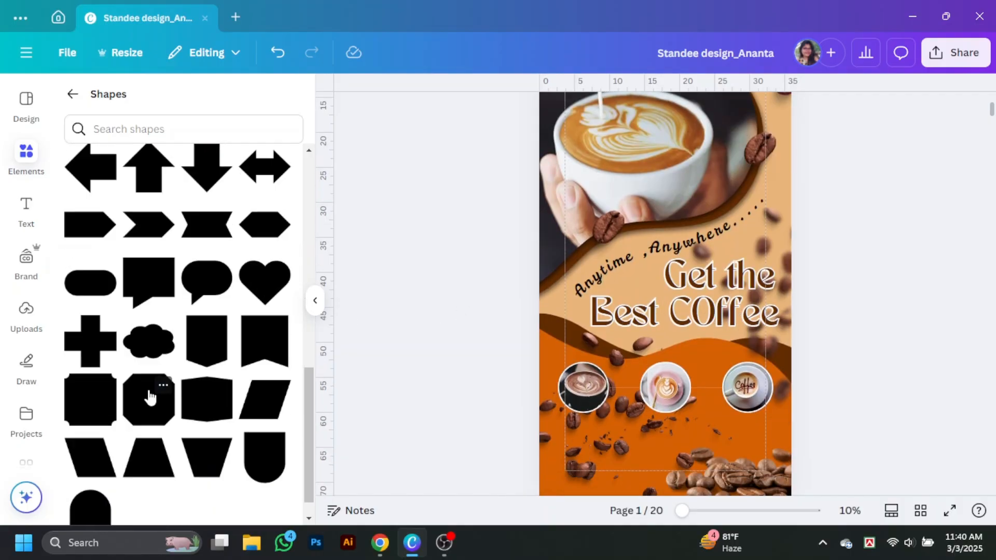
{"action": "left_click", "coordinate": [90, 236]}
{"action": "left_click", "coordinate": [314, 303]}
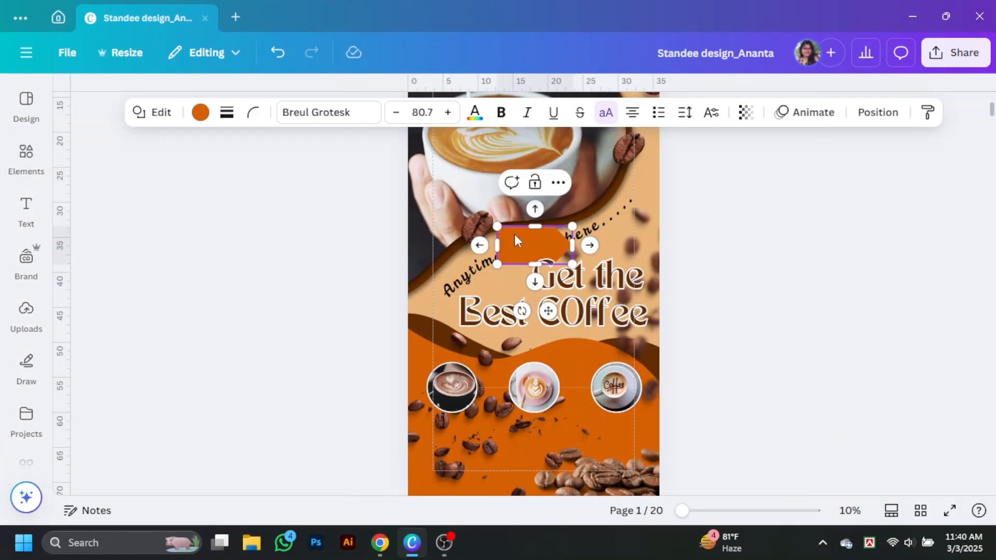
Turn the chevron and pentagon white and place the pentagon beside the chevron.
{"action": "left_click", "coordinate": [202, 114]}
{"action": "left_click", "coordinate": [196, 302]}
{"action": "left_click", "coordinate": [424, 351]}
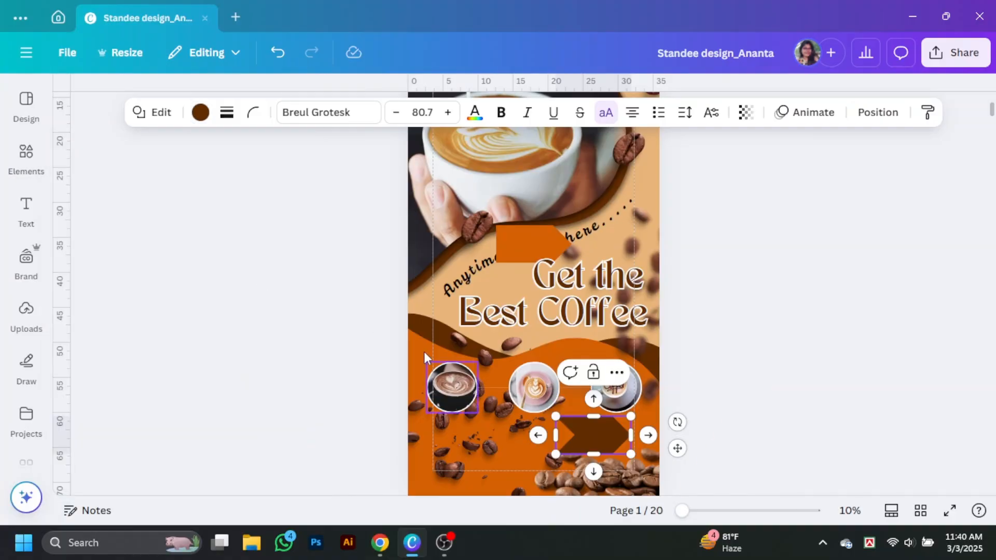
{"action": "left_click", "coordinate": [200, 113]}
{"action": "scroll", "coordinate": [207, 316], "scroll_direction": "down", "scroll_amount": 3}
{"action": "left_click", "coordinate": [214, 316]}
{"action": "left_click_drag", "start_coordinate": [542, 251], "coordinate": [479, 448]}
{"action": "left_click", "coordinate": [201, 113]}
{"action": "left_click", "coordinate": [158, 383]}
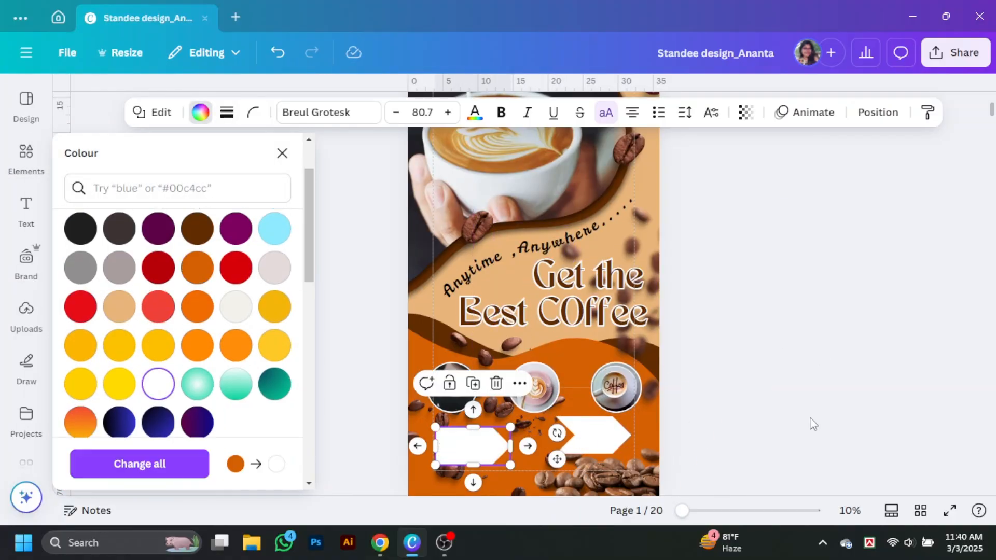
{"action": "left_click", "coordinate": [336, 312]}
Make the chevron shorter and wider, and stretch the pentagon far left against it.
{"action": "left_click_drag", "start_coordinate": [682, 511], "coordinate": [728, 512]}
{"action": "scroll", "coordinate": [736, 358], "scroll_direction": "down", "scroll_amount": 10}
{"action": "scroll", "coordinate": [735, 358], "scroll_direction": "up", "scroll_amount": 3}
{"action": "left_click", "coordinate": [291, 281]}
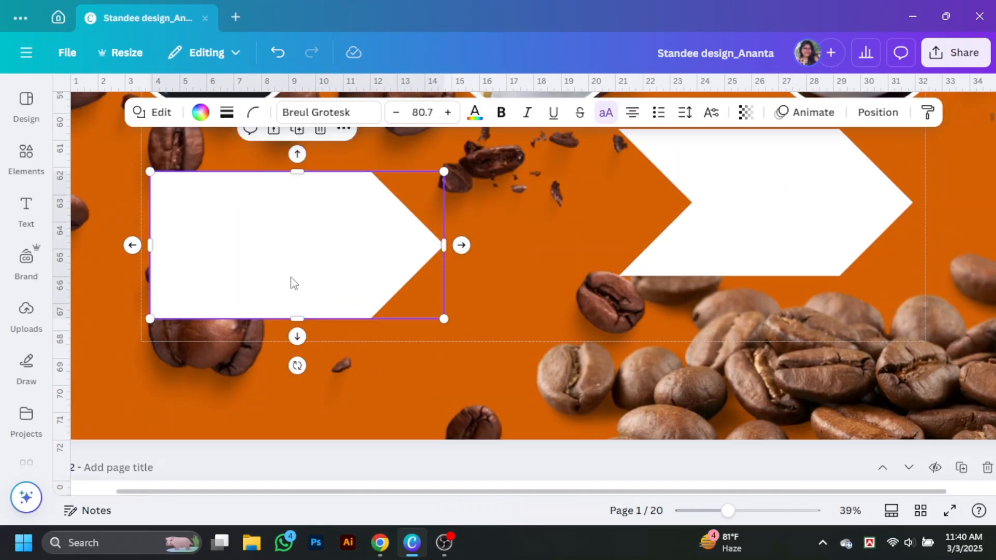
{"action": "left_click_drag", "start_coordinate": [297, 318], "coordinate": [297, 285]}
{"action": "left_click_drag", "start_coordinate": [774, 233], "coordinate": [577, 266]}
{"action": "left_click_drag", "start_coordinate": [585, 307], "coordinate": [585, 286]}
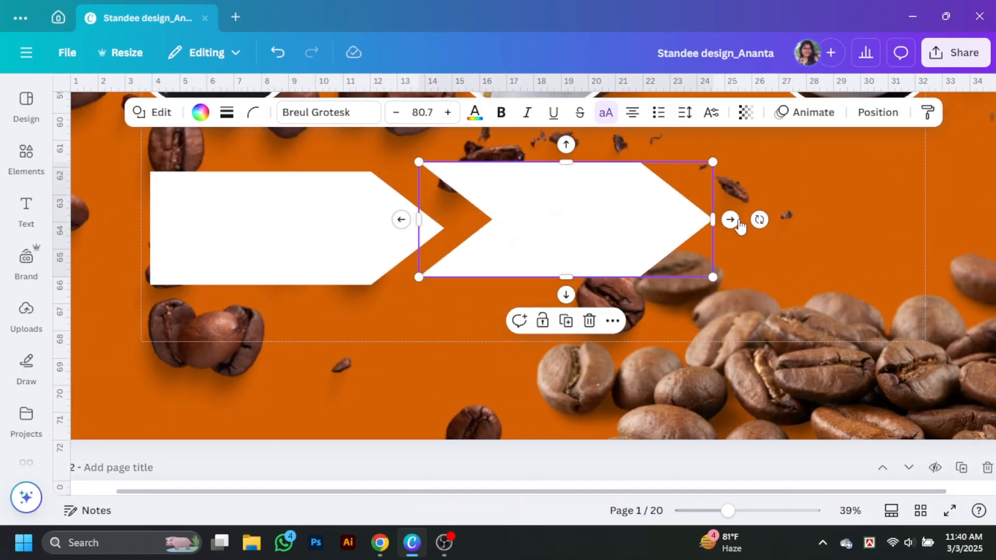
{"action": "left_click_drag", "start_coordinate": [713, 220], "coordinate": [966, 228]}
{"action": "left_click_drag", "start_coordinate": [769, 249], "coordinate": [842, 275]}
{"action": "left_click", "coordinate": [386, 233]}
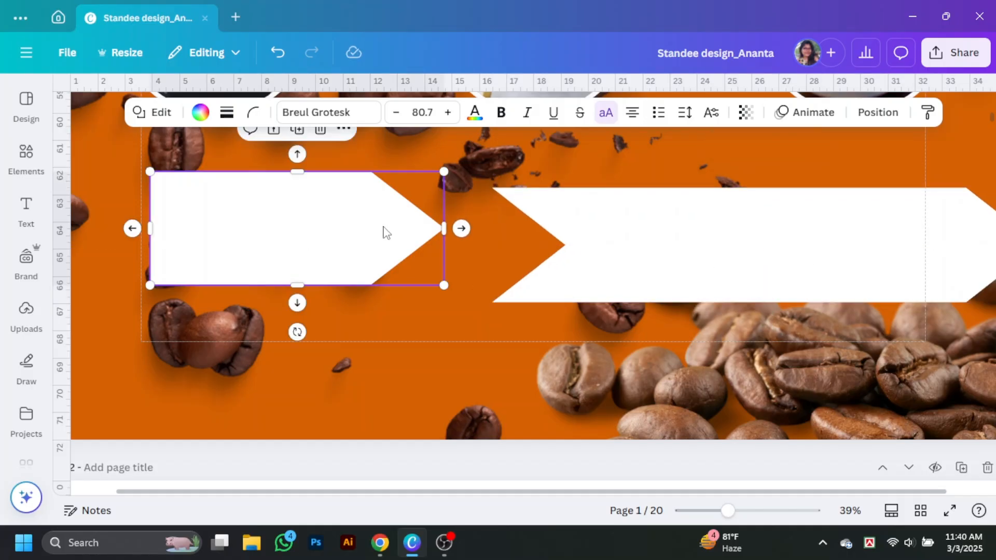
{"action": "left_click_drag", "start_coordinate": [387, 233], "coordinate": [461, 248]}
{"action": "left_click_drag", "start_coordinate": [260, 245], "coordinate": [94, 246]}
Move the banner pair to the page bottom, shorten it, and preview full screen.
{"action": "scroll", "coordinate": [740, 316], "scroll_direction": "down", "scroll_amount": 4}
{"action": "mouse_move", "coordinate": [740, 316]}
{"action": "left_mouse_down"}
{"action": "mouse_move", "coordinate": [736, 329]}
{"action": "mouse_move", "coordinate": [744, 330]}
{"action": "left_mouse_up"}
{"action": "left_click_drag", "start_coordinate": [541, 353], "coordinate": [540, 339]}
{"action": "left_click", "coordinate": [956, 277]}
{"action": "left_click", "coordinate": [666, 308]}
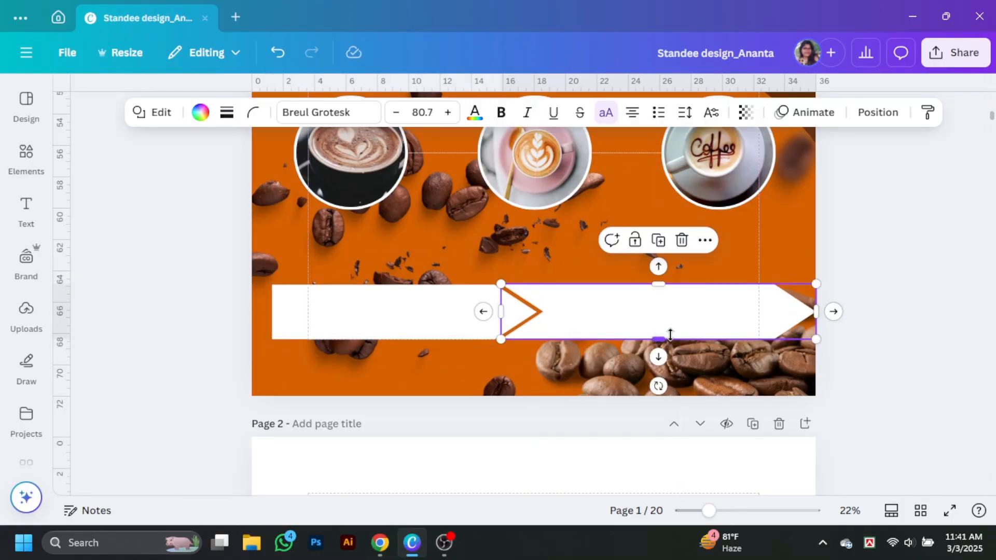
{"action": "left_click", "coordinate": [415, 311]}
{"action": "left_click", "coordinate": [949, 511]}
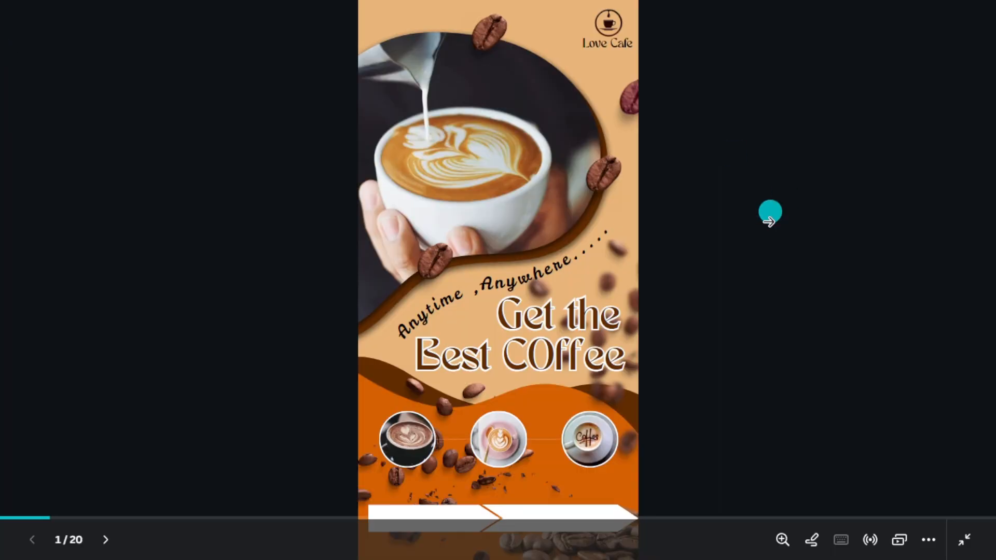
Leave the presentation and add a round phone icon from an Elements search for 'mobile'.
{"action": "key", "text": "Escape"}
{"action": "scroll", "coordinate": [359, 115], "scroll_direction": "down", "scroll_amount": 5}
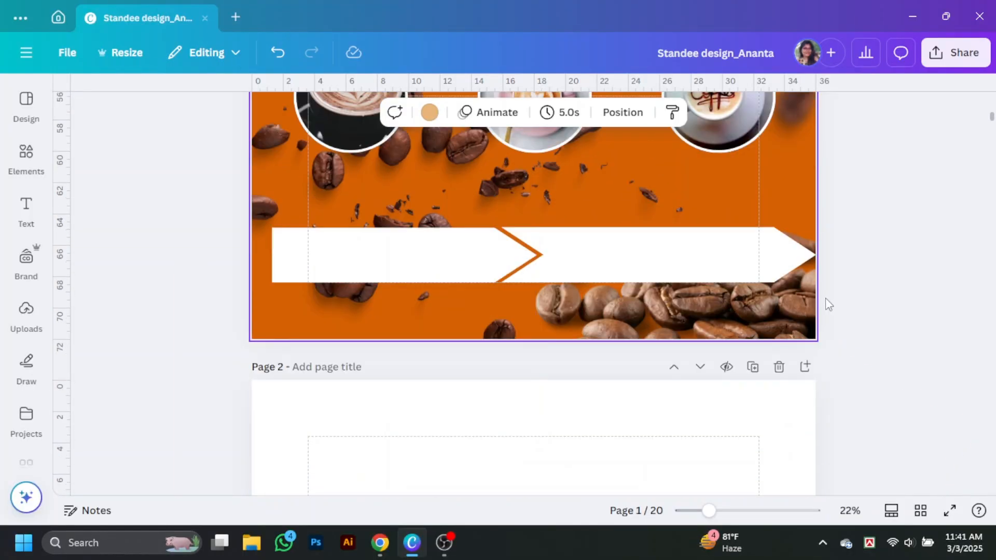
{"action": "left_click", "coordinate": [31, 161]}
{"action": "left_click", "coordinate": [32, 161]}
{"action": "left_click", "coordinate": [156, 101]}
{"action": "type", "text": "mobile"}
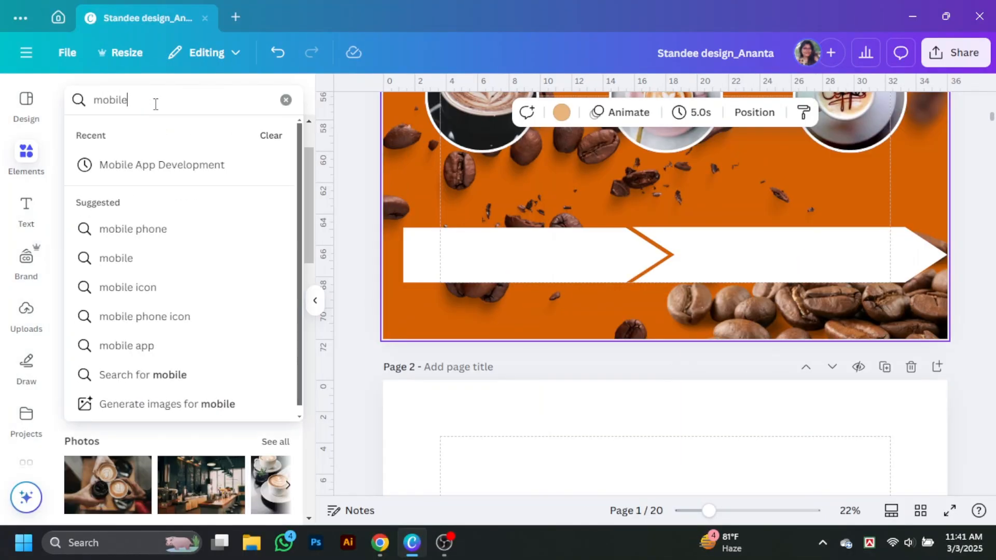
{"action": "key", "text": "Return"}
{"action": "left_click", "coordinate": [611, 245]}
Shrink the phone icon and place it at the banner's left end.
{"action": "scroll", "coordinate": [717, 234], "scroll_direction": "up", "scroll_amount": 6}
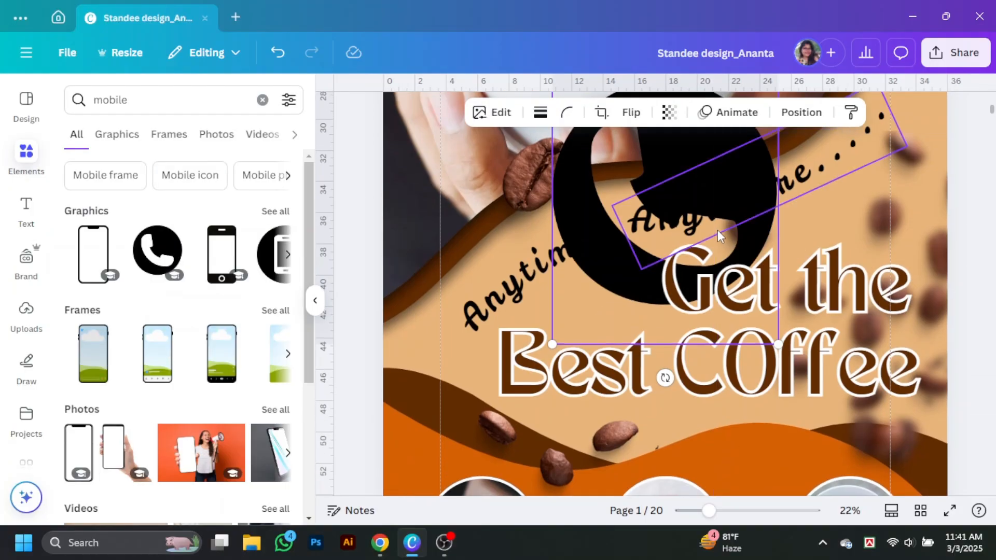
{"action": "scroll", "coordinate": [443, 332], "scroll_direction": "down", "scroll_amount": 5}
{"action": "left_click_drag", "start_coordinate": [575, 198], "coordinate": [445, 339]}
{"action": "left_click_drag", "start_coordinate": [651, 486], "coordinate": [440, 321]}
{"action": "left_click_drag", "start_coordinate": [448, 353], "coordinate": [441, 344]}
{"action": "left_click_drag", "start_coordinate": [433, 319], "coordinate": [436, 324]}
Add a round globe icon from a 'web' graphics search, shrink it and place it past the chevron.
{"action": "left_click", "coordinate": [85, 93]}
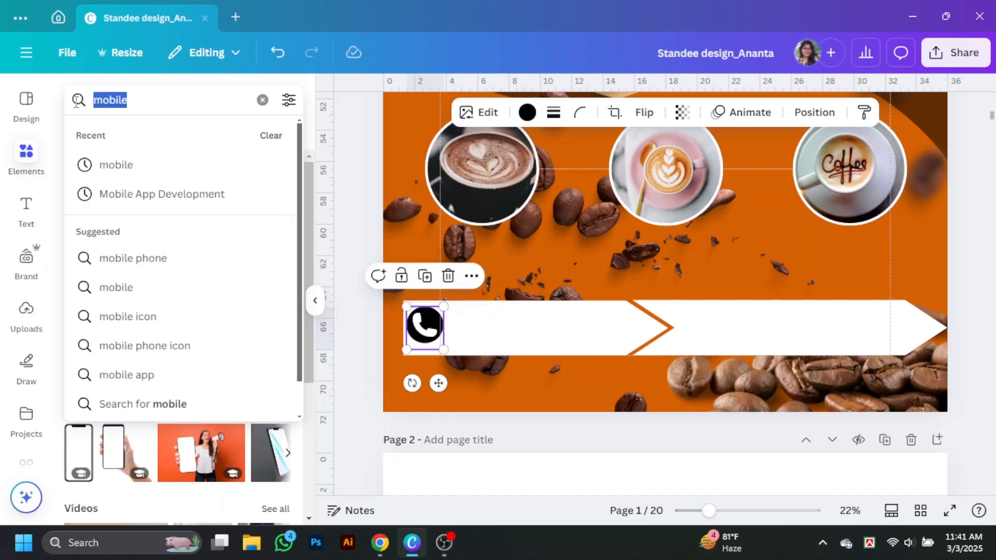
{"action": "type", "text": "web"}
{"action": "key", "text": "Return"}
{"action": "left_click", "coordinate": [127, 134]}
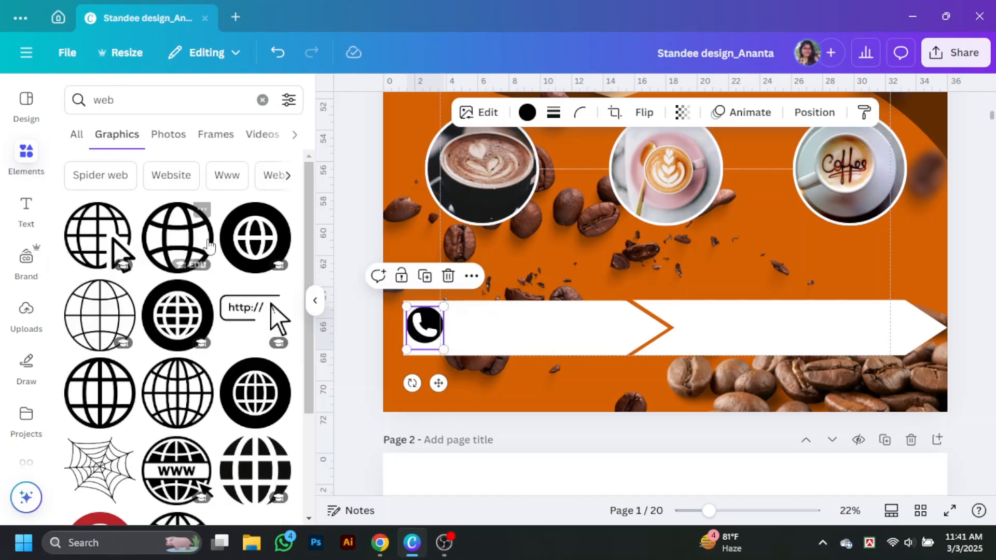
{"action": "left_click", "coordinate": [255, 237]}
{"action": "scroll", "coordinate": [702, 301], "scroll_direction": "up", "scroll_amount": 5}
{"action": "left_click_drag", "start_coordinate": [655, 163], "coordinate": [691, 291]}
{"action": "scroll", "coordinate": [655, 178], "scroll_direction": "down", "scroll_amount": 4}
{"action": "left_click_drag", "start_coordinate": [814, 446], "coordinate": [667, 296]}
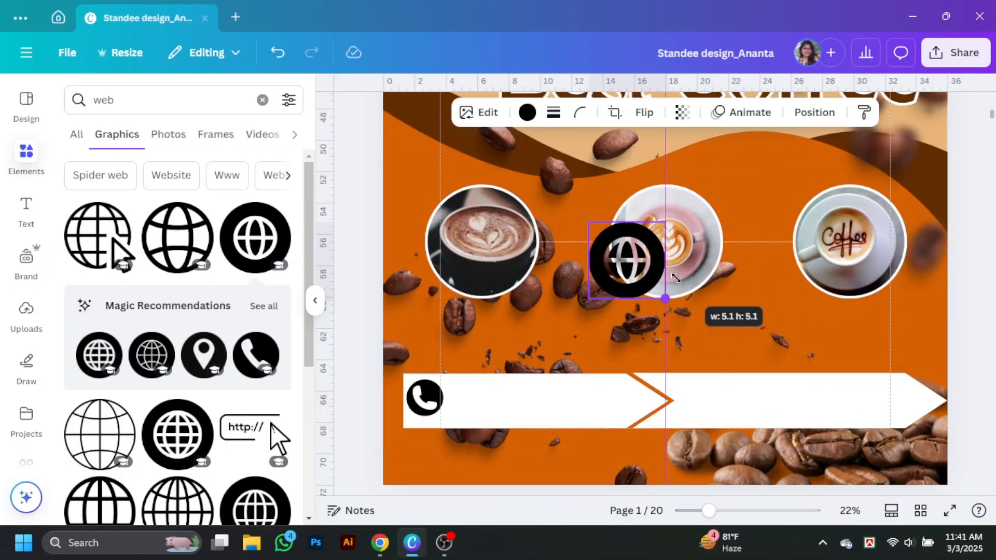
{"action": "left_click_drag", "start_coordinate": [629, 259], "coordinate": [704, 401]}
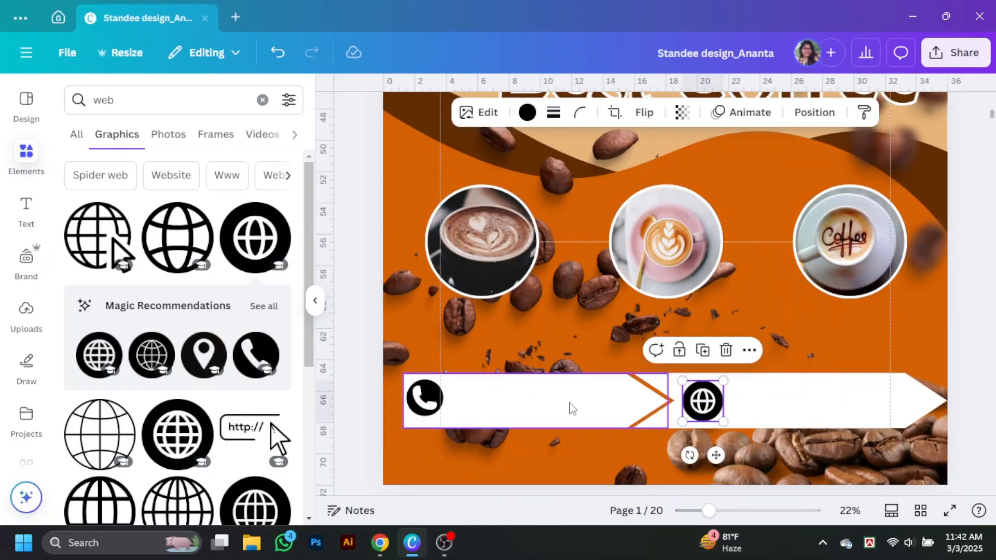
Add a subheading on the white banner and replace its text with the phone number.
{"action": "left_click", "coordinate": [316, 300]}
{"action": "scroll", "coordinate": [651, 331], "scroll_direction": "up", "scroll_amount": 7}
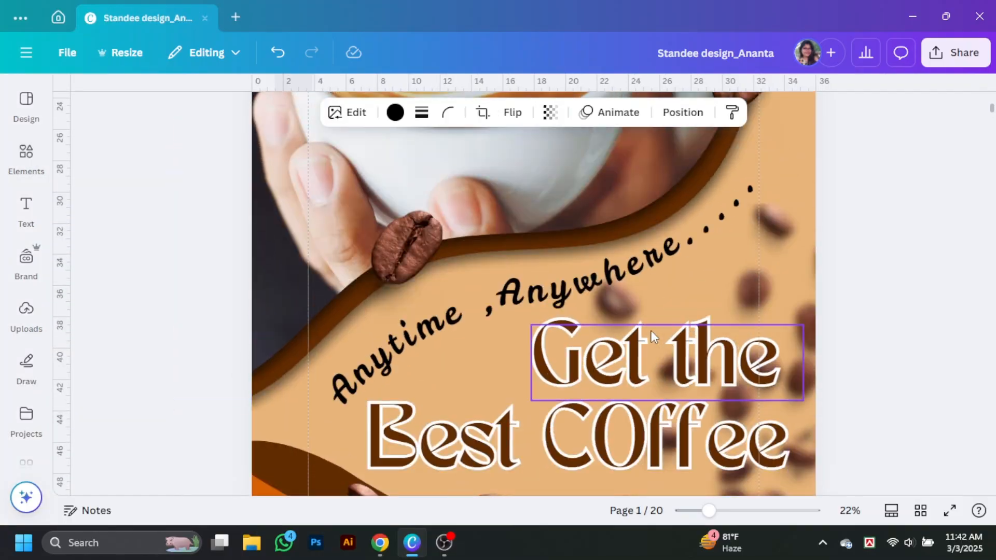
{"action": "scroll", "coordinate": [744, 300], "scroll_direction": "down", "scroll_amount": 7}
{"action": "left_click", "coordinate": [31, 213]}
{"action": "left_click", "coordinate": [182, 306]}
{"action": "left_click_drag", "start_coordinate": [769, 280], "coordinate": [703, 400]}
{"action": "left_click_drag", "start_coordinate": [751, 423], "coordinate": [608, 403]}
{"action": "left_click", "coordinate": [607, 403]}
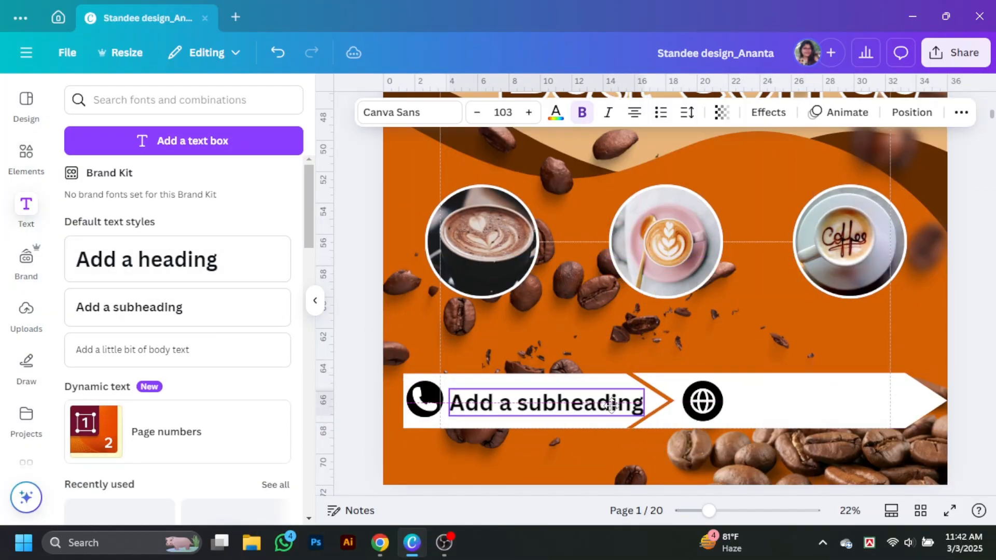
{"action": "key", "text": "ctrl+a"}
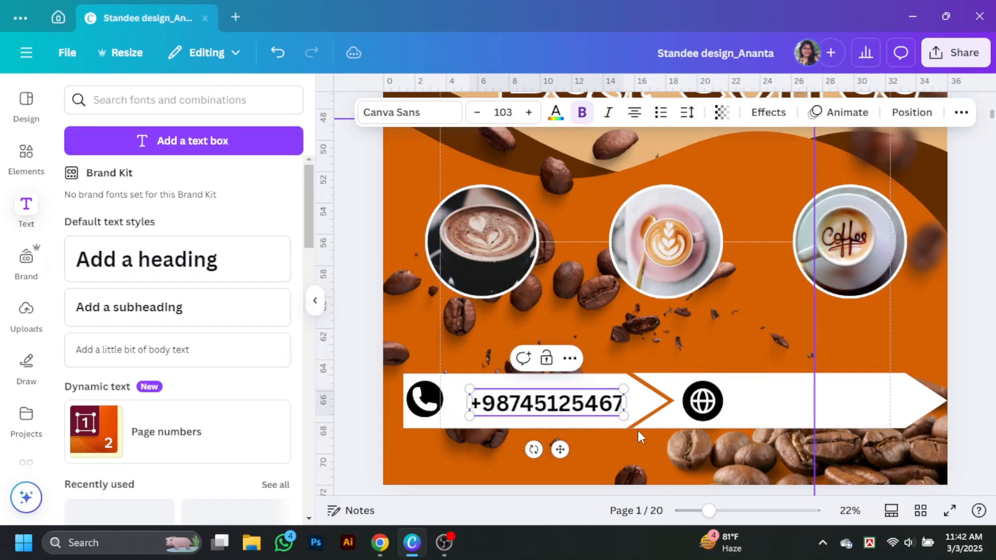
{"action": "left_click", "coordinate": [391, 112]}
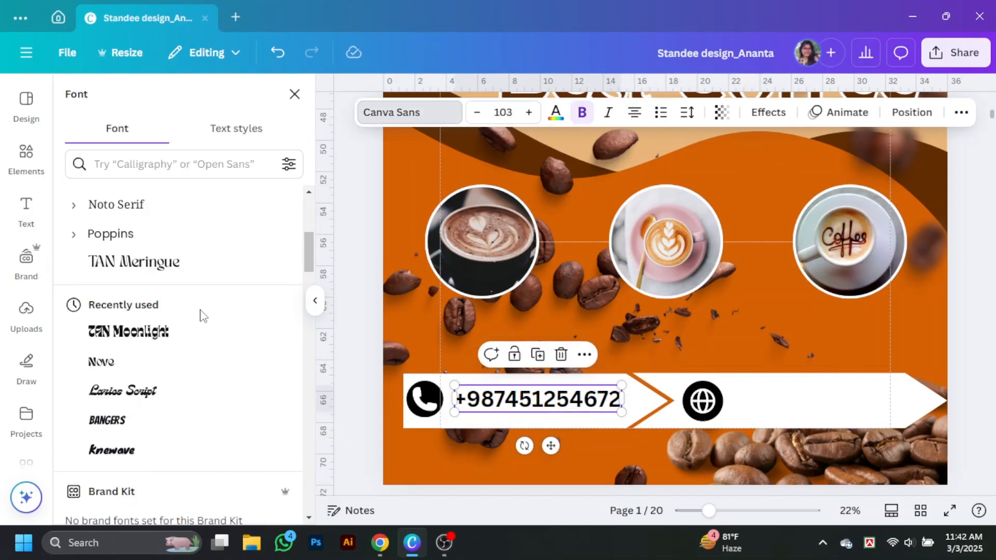
{"action": "scroll", "coordinate": [160, 313], "scroll_direction": "up", "scroll_amount": 5}
{"action": "scroll", "coordinate": [139, 291], "scroll_direction": "down", "scroll_amount": 5}
{"action": "left_click", "coordinate": [110, 234]}
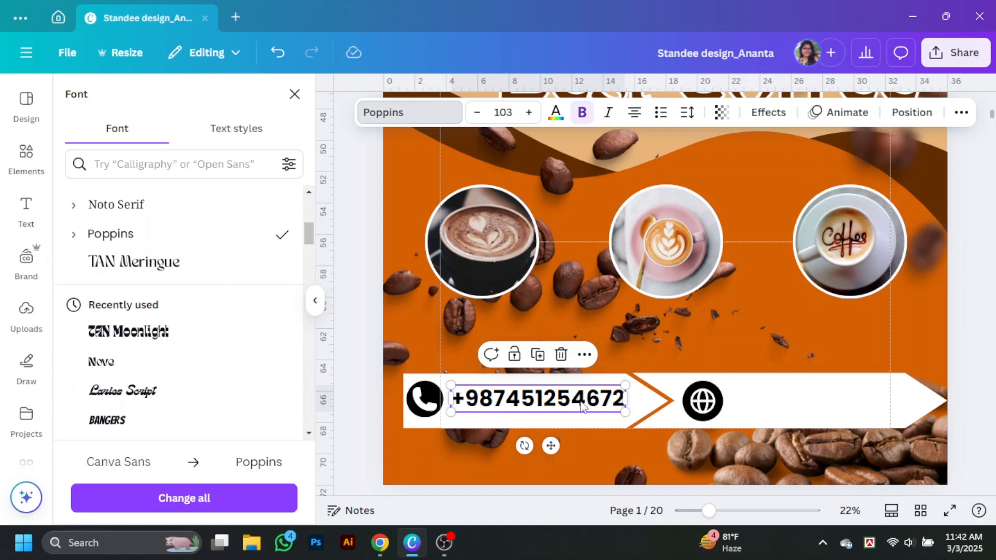
{"action": "left_click_drag", "start_coordinate": [580, 402], "coordinate": [858, 402]}
{"action": "double_click", "coordinate": [859, 403]}
{"action": "type", "text": "www"}
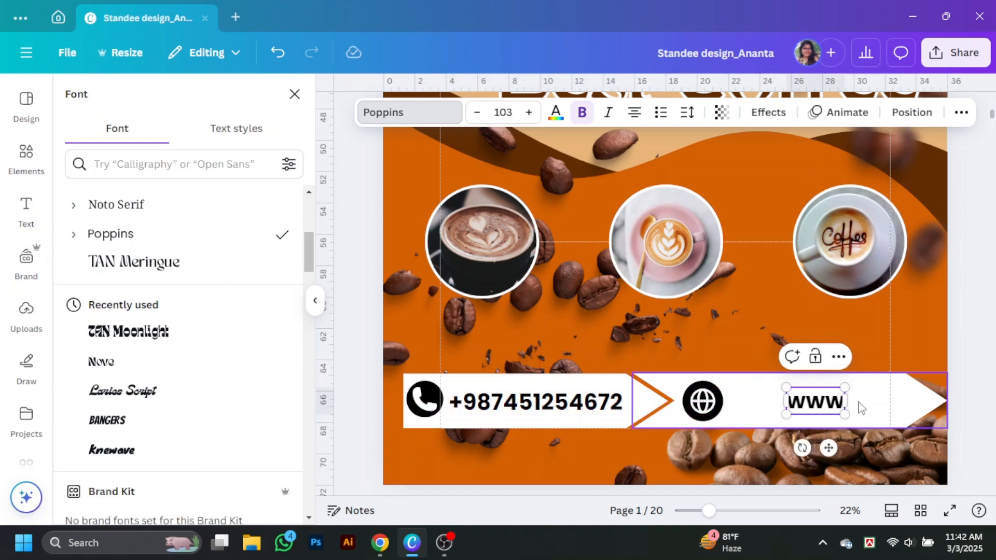
{"action": "type", "text": ".love"}
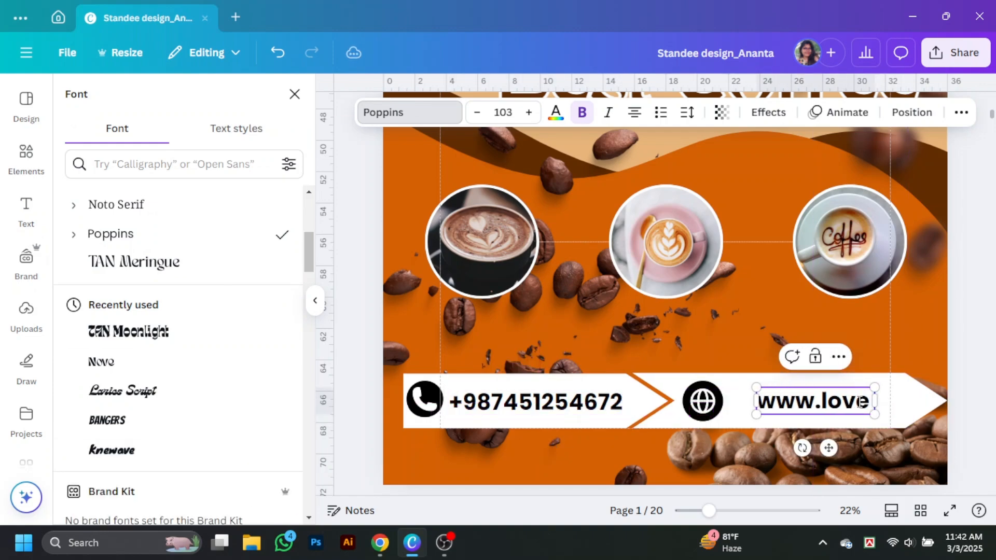
{"action": "type", "text": "cafe.com"}
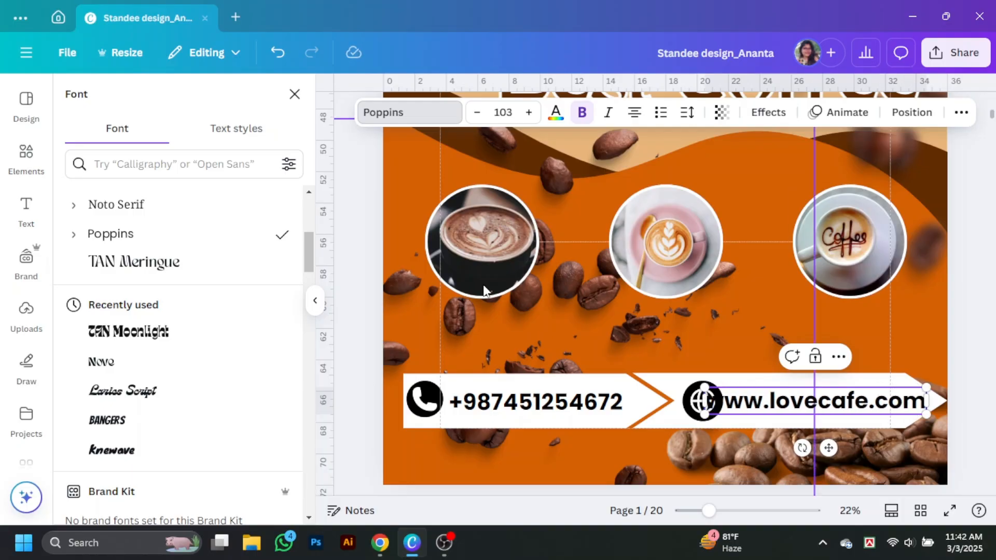
Set both the website text and the phone number to text size 90.
{"action": "left_click", "coordinate": [481, 115]}
{"action": "left_click", "coordinate": [512, 115]}
{"action": "type", "text": "90"}
{"action": "key", "text": "Return"}
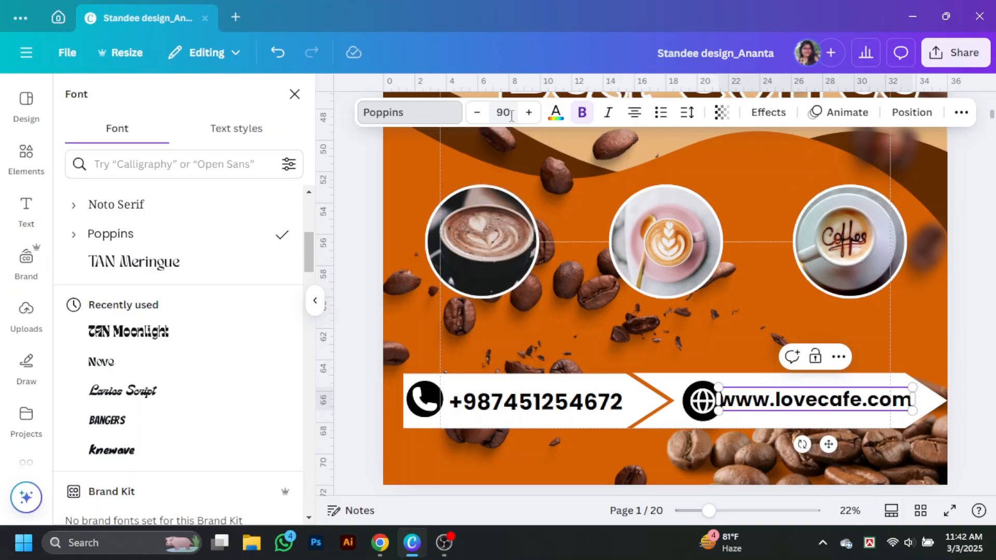
{"action": "mouse_move", "coordinate": [849, 400]}
{"action": "left_mouse_down"}
{"action": "mouse_move", "coordinate": [861, 401]}
{"action": "mouse_move", "coordinate": [837, 401]}
{"action": "left_mouse_up"}
{"action": "left_click", "coordinate": [957, 383]}
{"action": "left_click", "coordinate": [536, 401]}
{"action": "left_click", "coordinate": [502, 112]}
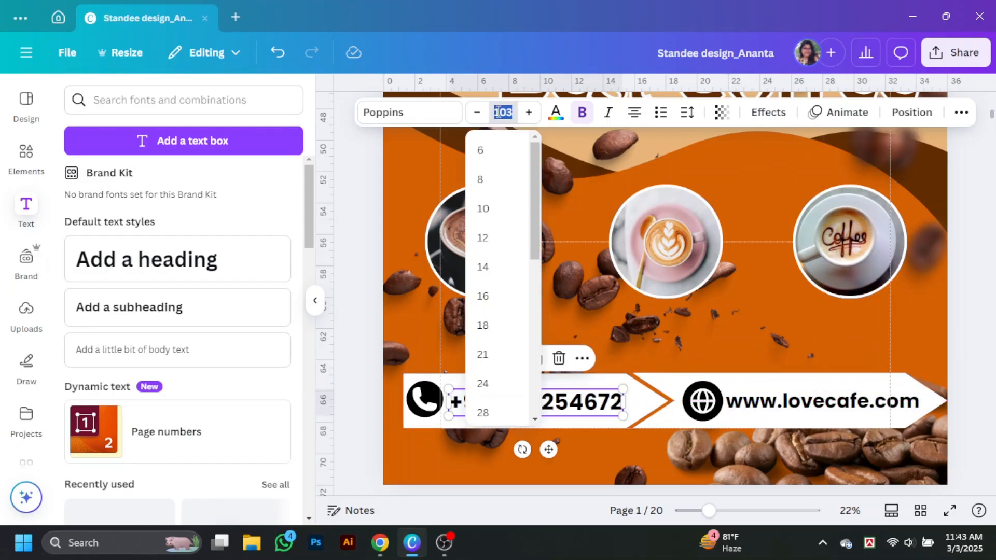
{"action": "type", "text": "90"}
{"action": "key", "text": "Return"}
{"action": "left_click", "coordinate": [315, 300]}
{"action": "left_click", "coordinate": [876, 385]}
{"action": "scroll", "coordinate": [876, 385], "scroll_direction": "down", "scroll_amount": 1}
Make the left banner piece black, with the phone number and phone icon white.
{"action": "left_click", "coordinate": [436, 348]}
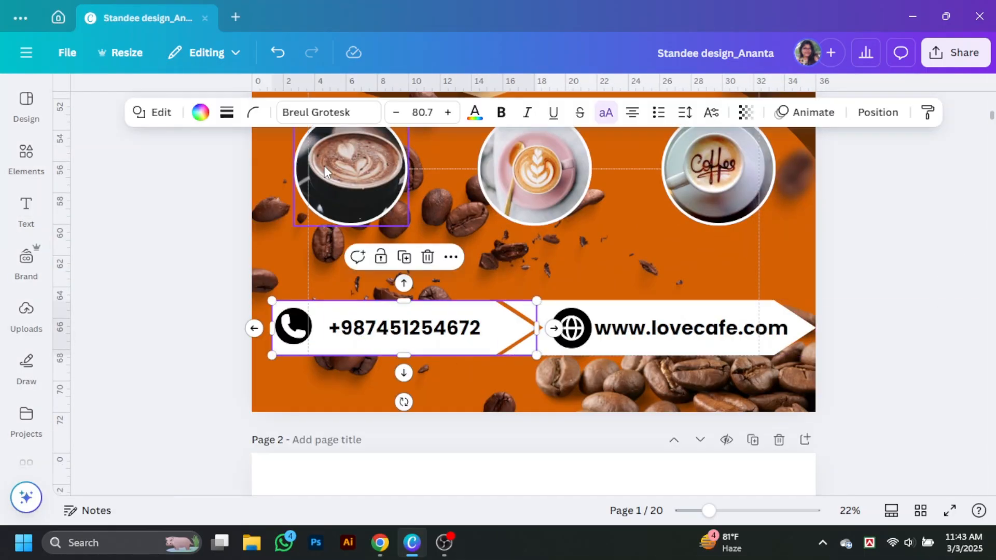
{"action": "left_click", "coordinate": [200, 112]}
{"action": "left_click", "coordinate": [158, 263]}
{"action": "left_click", "coordinate": [465, 334]}
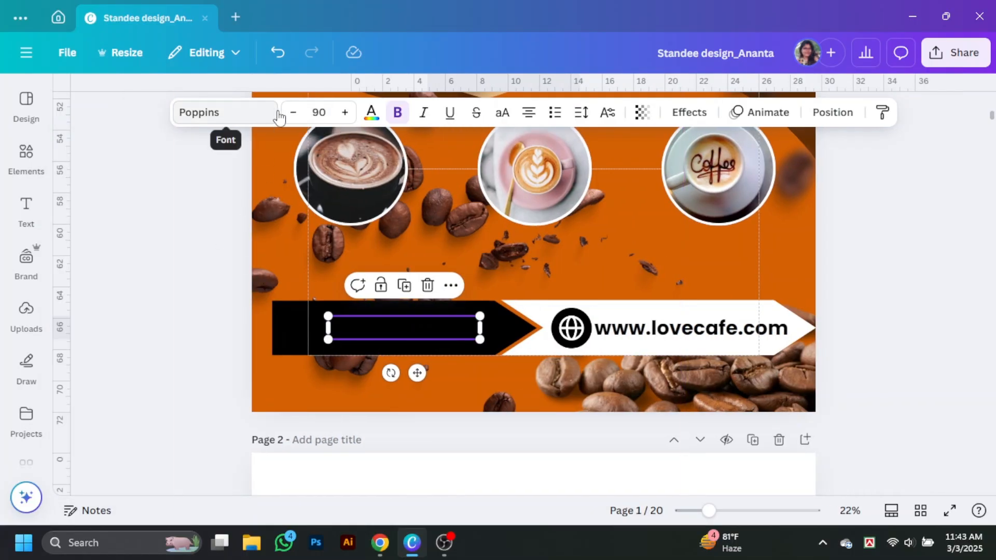
{"action": "left_click", "coordinate": [371, 112]}
{"action": "scroll", "coordinate": [207, 368], "scroll_direction": "down", "scroll_amount": 1}
{"action": "left_click", "coordinate": [118, 309]}
{"action": "left_click", "coordinate": [389, 329]}
{"action": "left_click", "coordinate": [394, 112]}
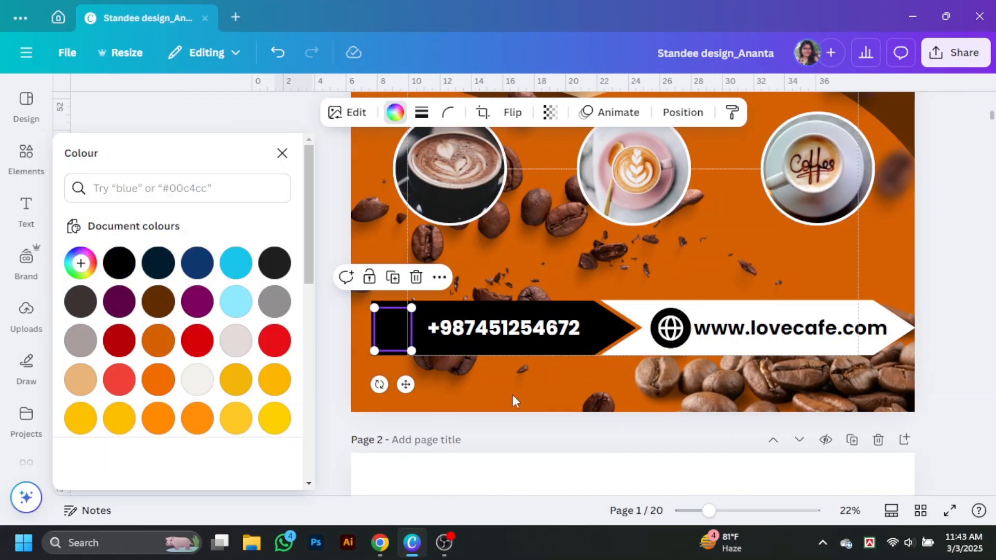
{"action": "left_click", "coordinate": [119, 457]}
Lower the black phone arrow's transparency to 55.
{"action": "left_click", "coordinate": [670, 328]}
{"action": "left_click", "coordinate": [735, 312]}
{"action": "left_click", "coordinate": [601, 325]}
{"action": "left_click", "coordinate": [745, 113]}
{"action": "left_click_drag", "start_coordinate": [785, 172], "coordinate": [740, 172]}
{"action": "left_click", "coordinate": [738, 301]}
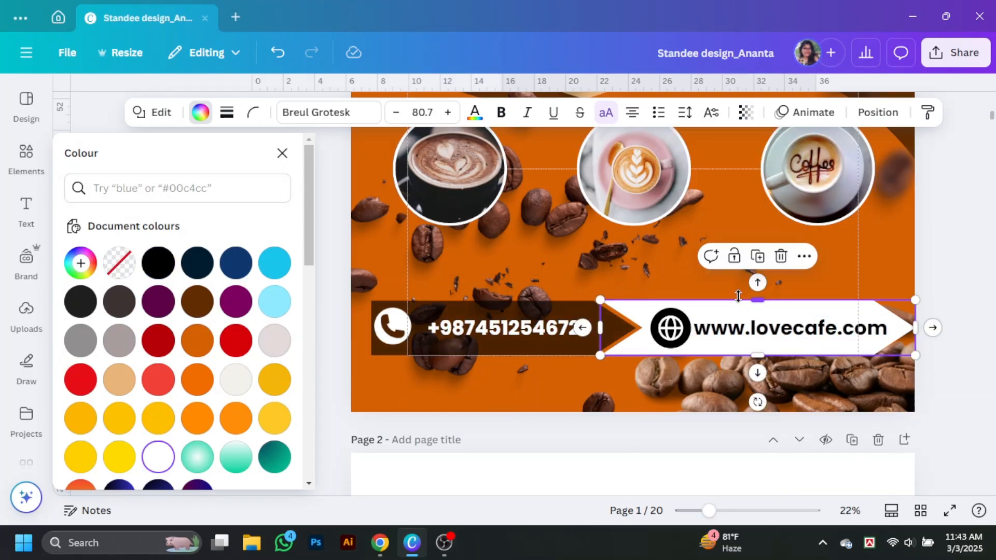
{"action": "left_click", "coordinate": [473, 112]}
{"action": "left_click", "coordinate": [119, 263]}
{"action": "left_click", "coordinate": [948, 286]}
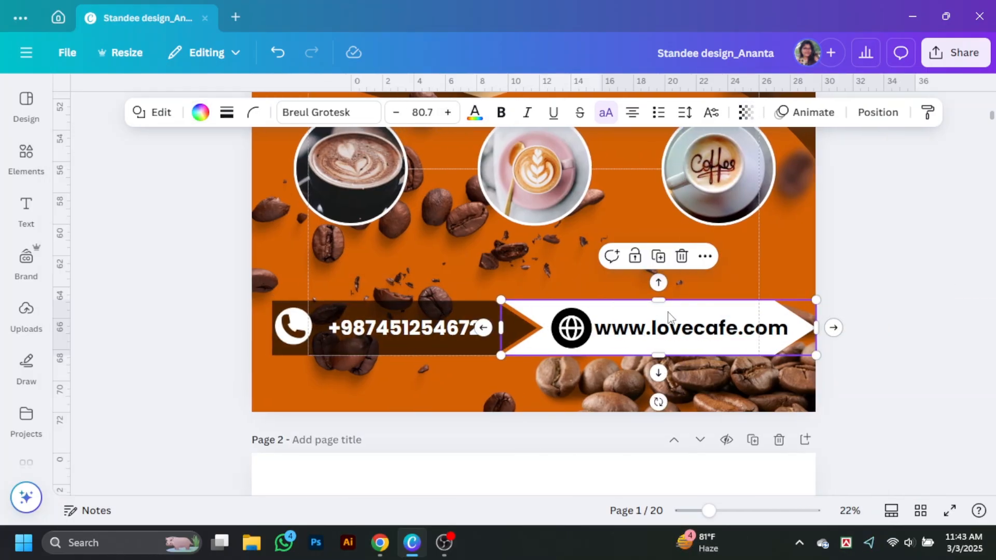
{"action": "left_click", "coordinate": [201, 112]}
{"action": "left_click", "coordinate": [158, 263]}
{"action": "left_click", "coordinate": [756, 325]}
{"action": "left_click", "coordinate": [371, 115]}
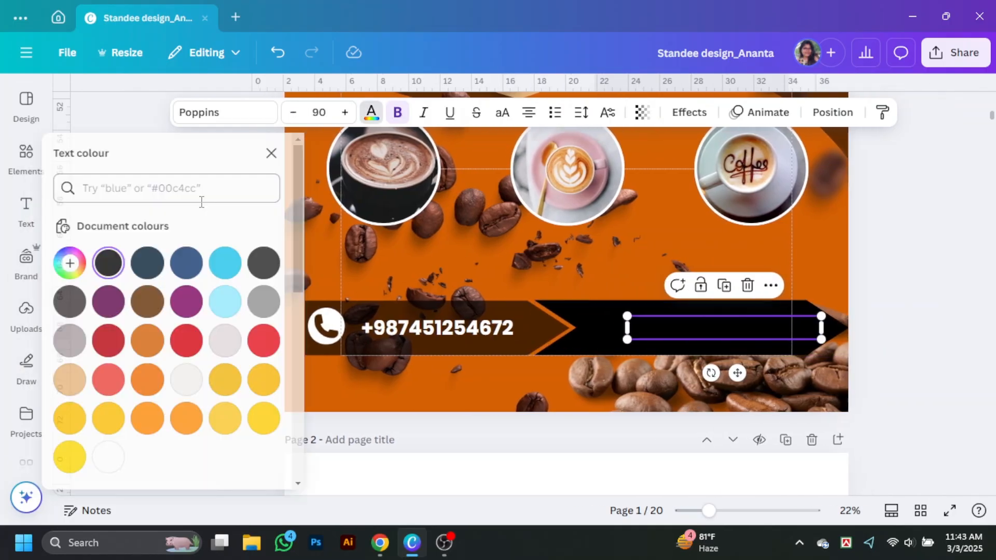
{"action": "left_click", "coordinate": [120, 457]}
{"action": "left_click", "coordinate": [671, 331]}
{"action": "left_click", "coordinate": [395, 113]}
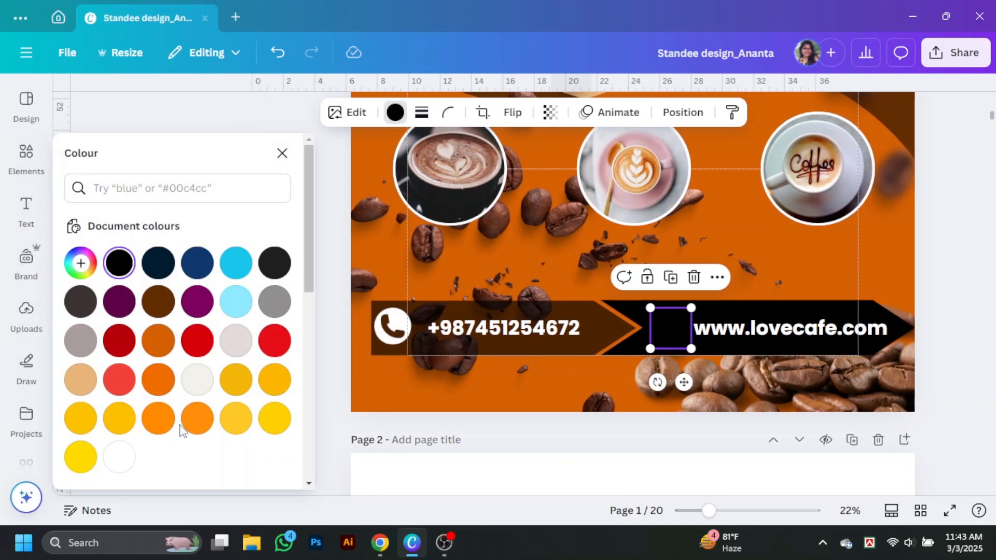
{"action": "left_click", "coordinate": [118, 457]}
Set the black website arrow's transparency to 72.
{"action": "left_click", "coordinate": [898, 324]}
{"action": "left_click", "coordinate": [596, 332]}
{"action": "left_click", "coordinate": [746, 115]}
{"action": "left_click", "coordinate": [898, 328]}
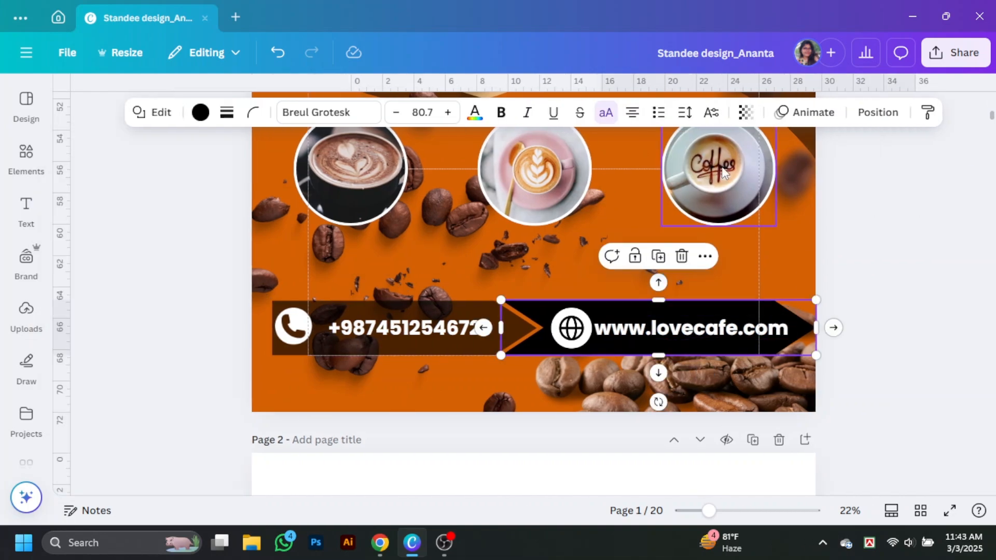
{"action": "left_click", "coordinate": [746, 118]}
{"action": "left_click_drag", "start_coordinate": [779, 174], "coordinate": [749, 178]}
{"action": "left_click", "coordinate": [885, 240]}
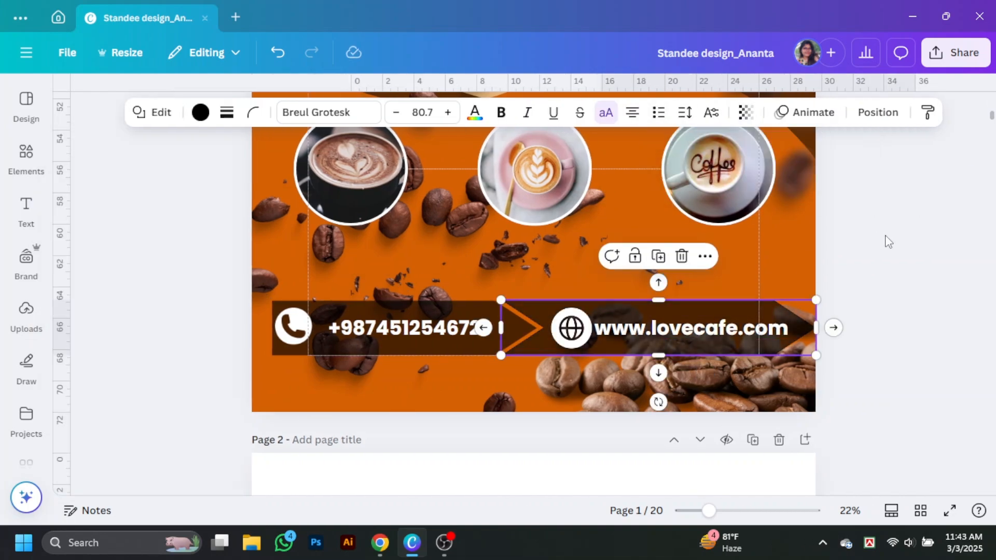
{"action": "left_click", "coordinate": [887, 326]}
Shrink the whole contact banner slightly, shift it right and down, and preview full screen.
{"action": "left_click", "coordinate": [349, 336]}
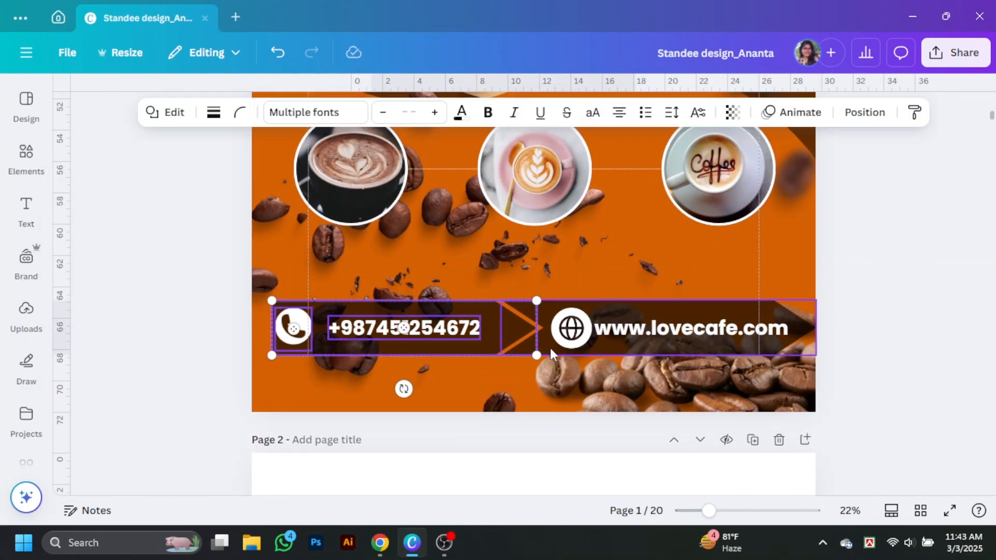
{"action": "left_click_drag", "start_coordinate": [550, 348], "coordinate": [736, 346]}
{"action": "left_click_drag", "start_coordinate": [817, 355], "coordinate": [770, 351]}
{"action": "left_click_drag", "start_coordinate": [668, 306], "coordinate": [685, 316]}
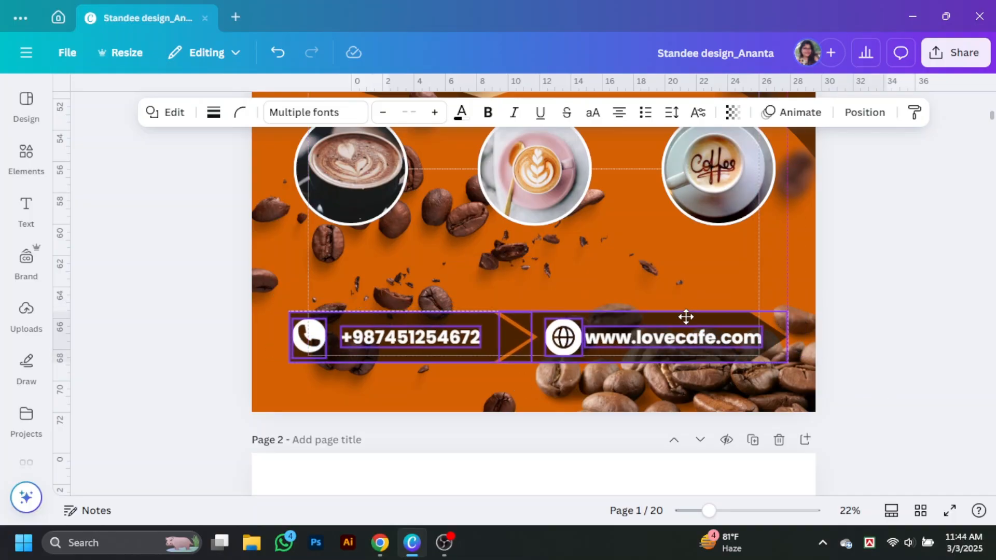
{"action": "left_click", "coordinate": [886, 347]}
{"action": "scroll", "coordinate": [845, 273], "scroll_direction": "up", "scroll_amount": 13}
{"action": "scroll", "coordinate": [857, 262], "scroll_direction": "down", "scroll_amount": 1}
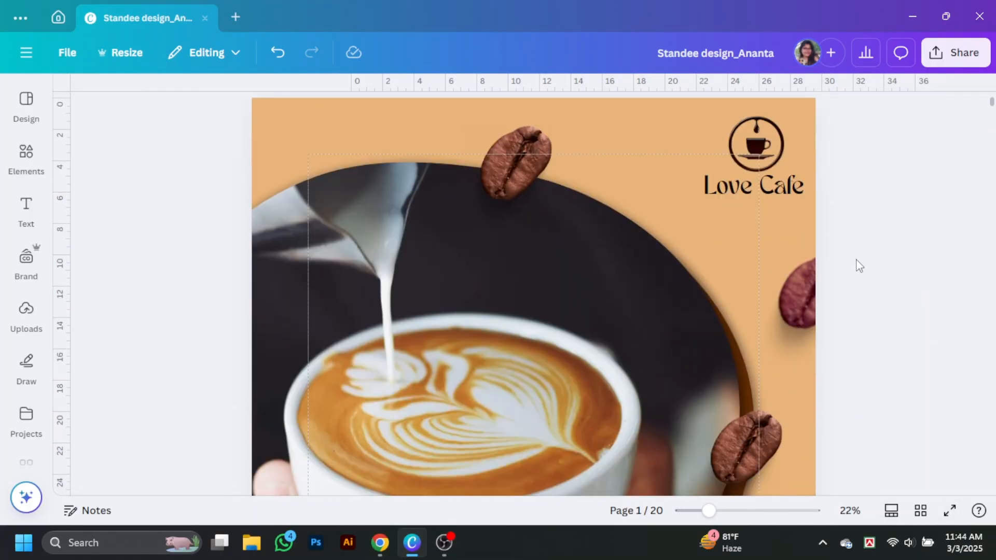
{"action": "scroll", "coordinate": [856, 262], "scroll_direction": "down", "scroll_amount": 9}
{"action": "left_click", "coordinate": [949, 510]}
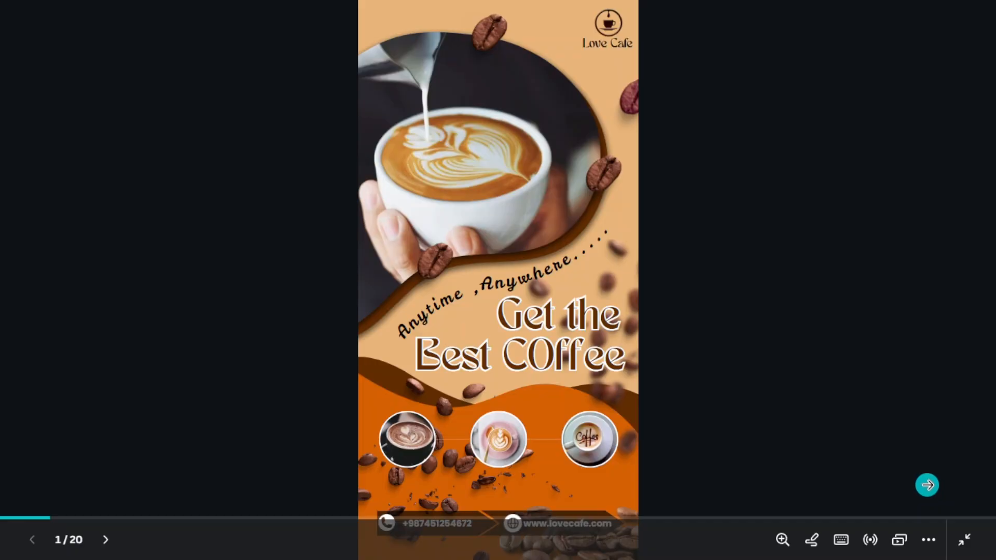
{"action": "key", "text": "Escape"}
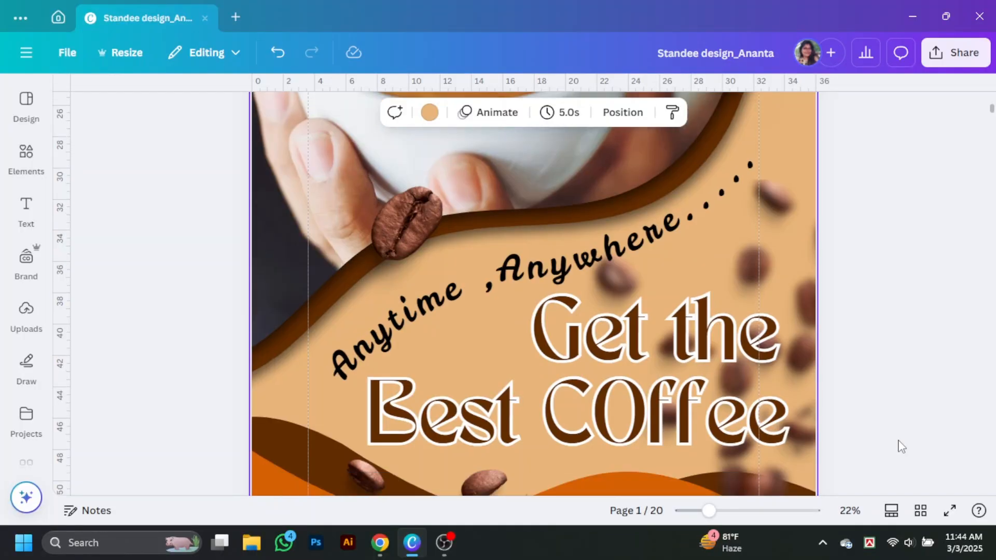
{"action": "scroll", "coordinate": [897, 445], "scroll_direction": "down", "scroll_amount": 8}
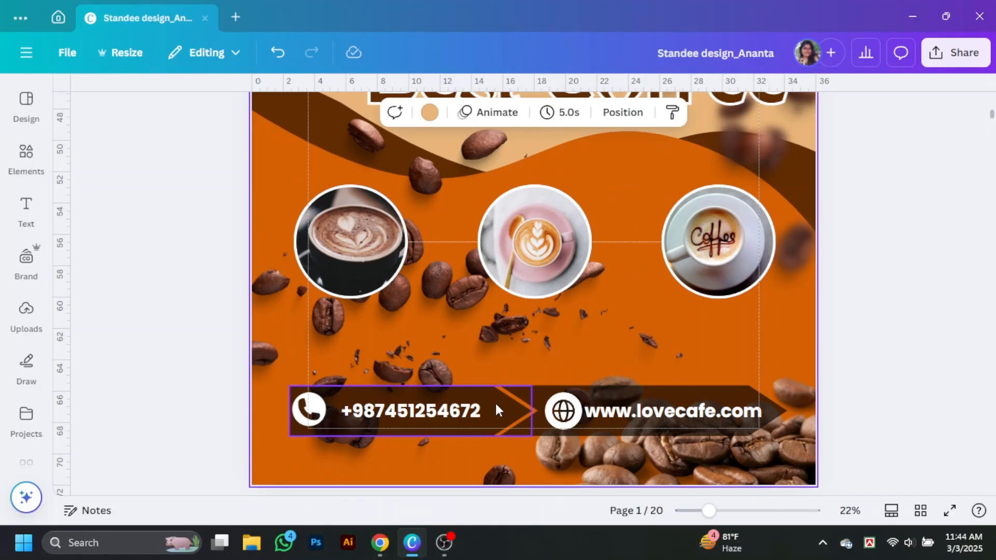
Copy the brown banner arrow under the first circle, shrink it, and make it solid white at transparency 100.
{"action": "left_click_drag", "start_coordinate": [496, 407], "coordinate": [494, 326]}
{"action": "left_click_drag", "start_coordinate": [529, 354], "coordinate": [424, 332]}
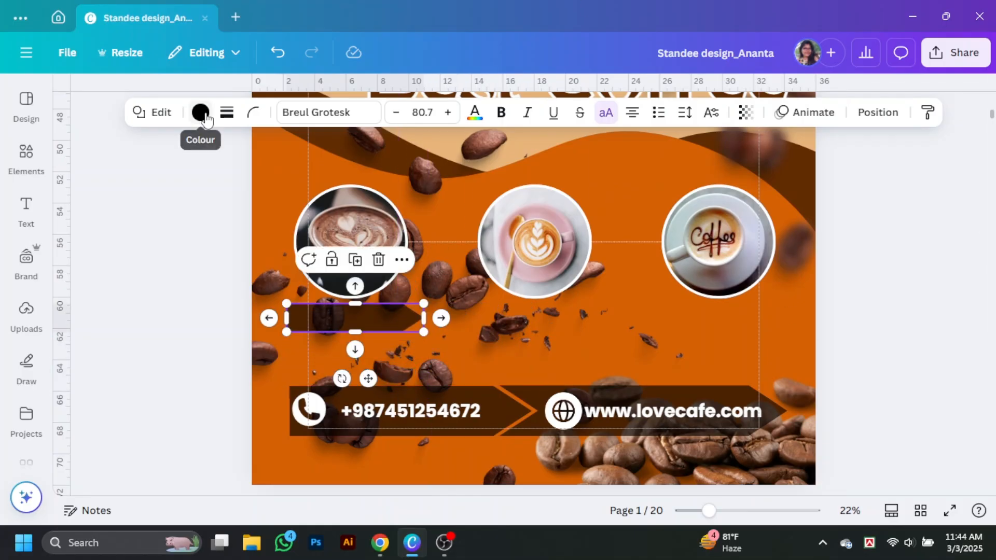
{"action": "left_click", "coordinate": [207, 119]}
{"action": "scroll", "coordinate": [234, 273], "scroll_direction": "down", "scroll_amount": 5}
{"action": "scroll", "coordinate": [233, 273], "scroll_direction": "up", "scroll_amount": 1}
{"action": "left_click", "coordinate": [158, 238]}
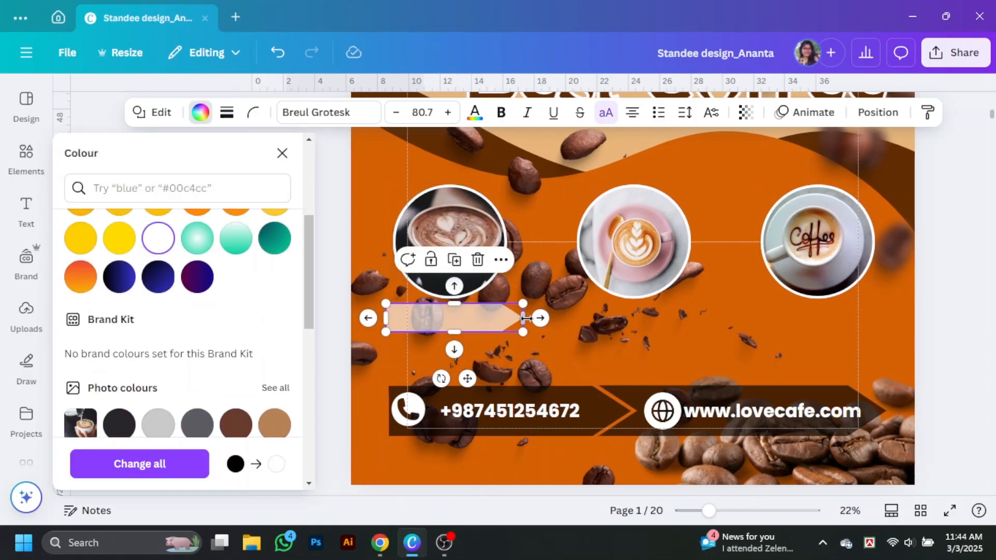
{"action": "left_click", "coordinate": [746, 114]}
{"action": "left_click_drag", "start_coordinate": [737, 171], "coordinate": [791, 172]}
{"action": "left_click", "coordinate": [282, 154]}
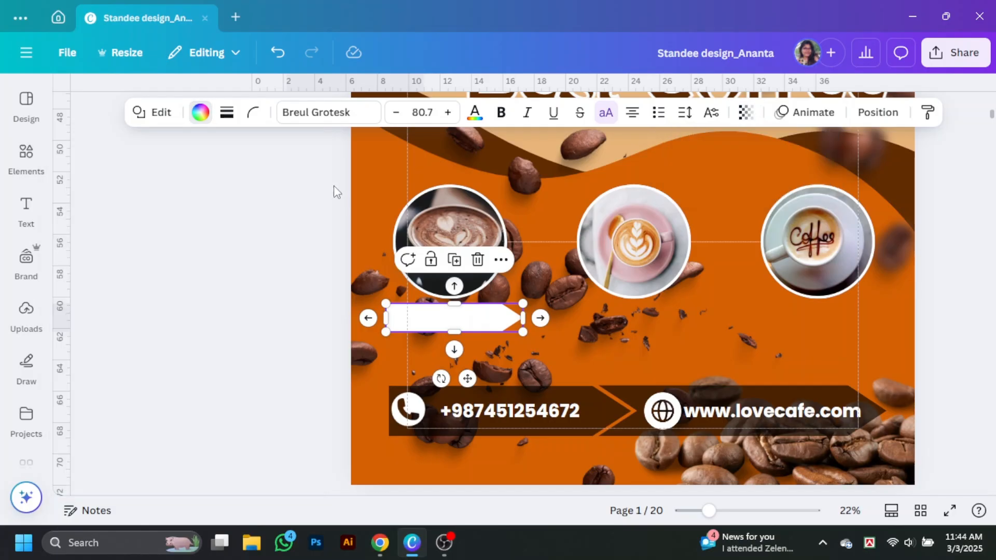
Duplicate the white arrow beneath the middle and right coffee circles.
{"action": "left_click", "coordinate": [859, 316]}
{"action": "left_click_drag", "start_coordinate": [386, 326], "coordinate": [577, 321]}
{"action": "left_click_drag", "start_coordinate": [576, 321], "coordinate": [757, 319]}
Copy the website text onto the first arrow, colour it black, and retype it as 'Choco lattee'.
{"action": "left_click_drag", "start_coordinate": [625, 413], "coordinate": [330, 320]}
{"action": "left_click", "coordinate": [371, 112]}
{"action": "left_click", "coordinate": [119, 263]}
{"action": "double_click", "coordinate": [500, 324]}
{"action": "type", "text": "Choco lattee"}
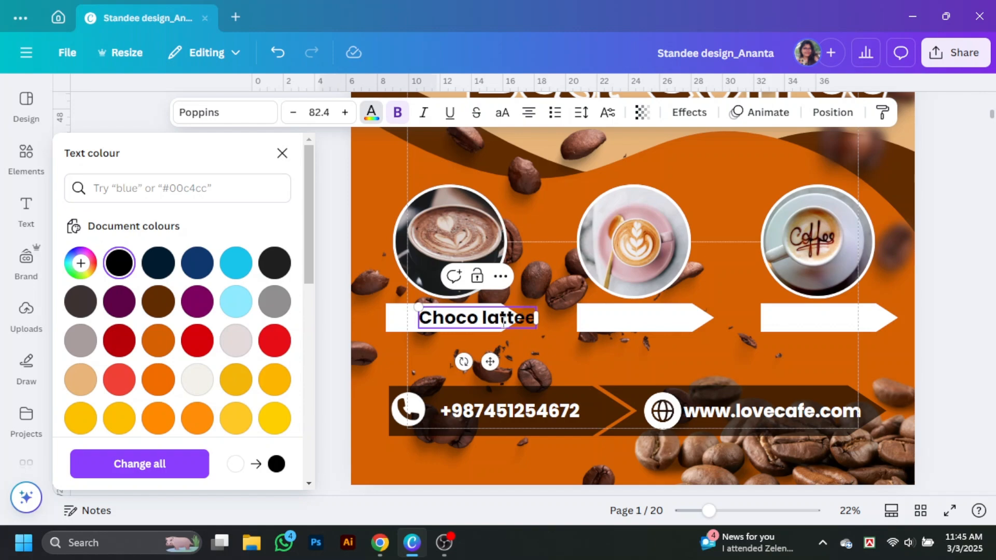
Correct the first label to 'Choco Latte', shift it left on the arrow, and set font size 80.
{"action": "key", "text": "BackSpace"}
{"action": "left_click", "coordinate": [944, 322]}
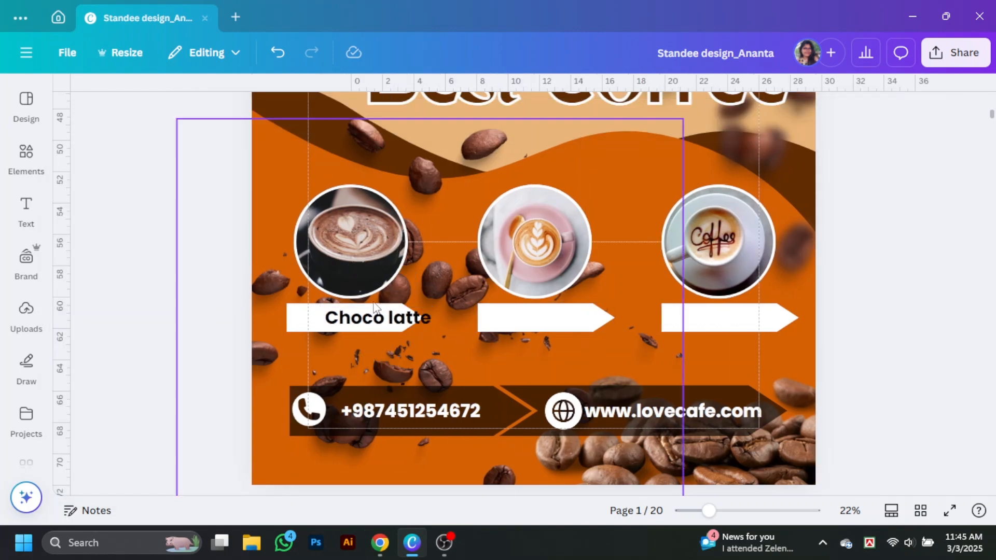
{"action": "left_click_drag", "start_coordinate": [402, 319], "coordinate": [371, 319]}
{"action": "left_click", "coordinate": [319, 112]}
{"action": "type", "text": "80"}
{"action": "key", "text": "Return"}
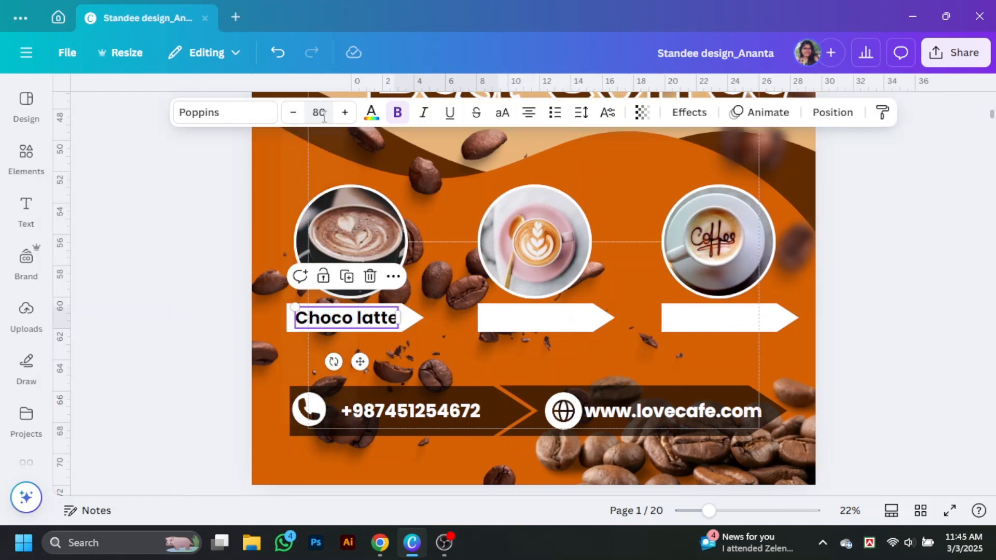
{"action": "left_click", "coordinate": [901, 278]}
{"action": "left_click", "coordinate": [359, 317]}
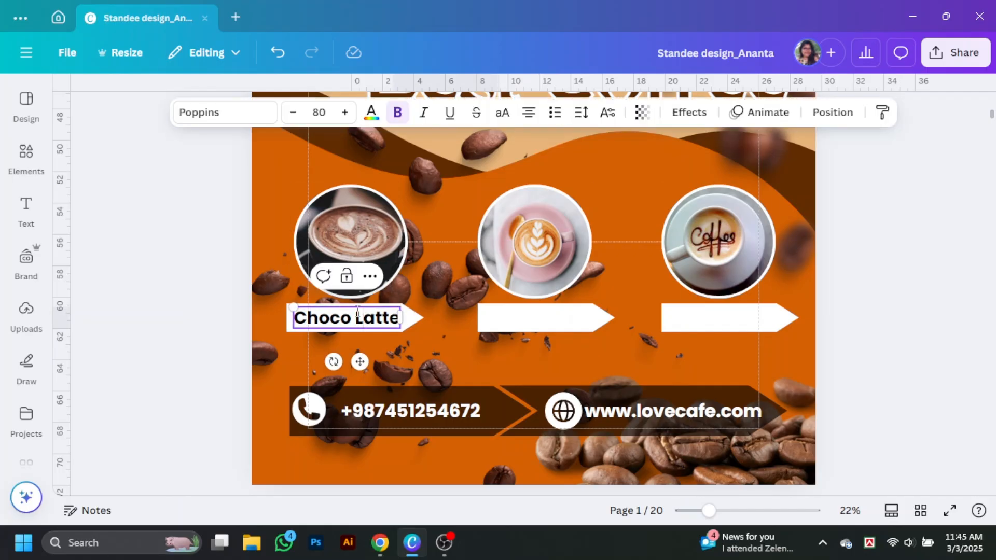
{"action": "scroll", "coordinate": [357, 314], "scroll_direction": "up", "scroll_amount": 1}
Copy the label onto the second arrow and rename it 'Capacinno'.
{"action": "left_click", "coordinate": [851, 335]}
{"action": "left_click_drag", "start_coordinate": [337, 396], "coordinate": [529, 396]}
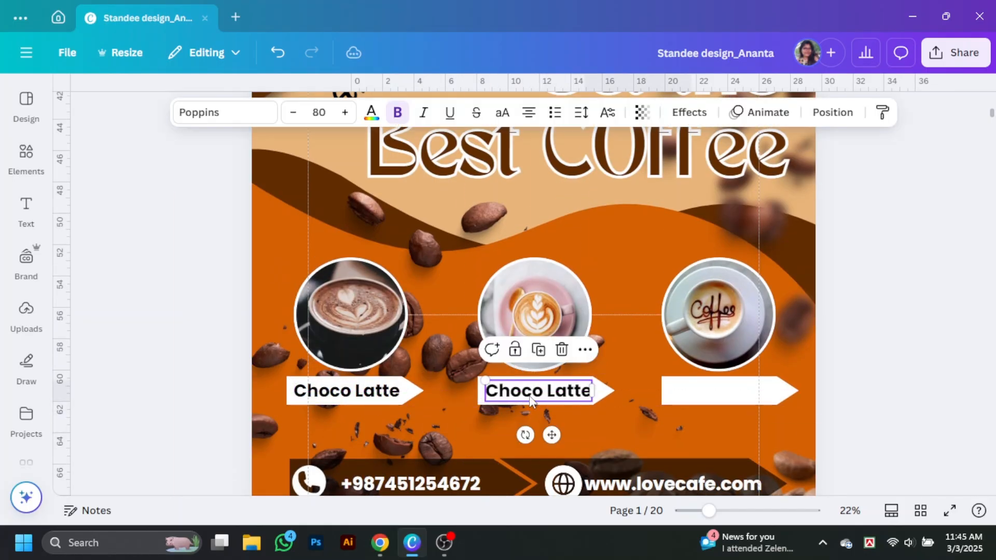
{"action": "type", "text": "Capacinno"}
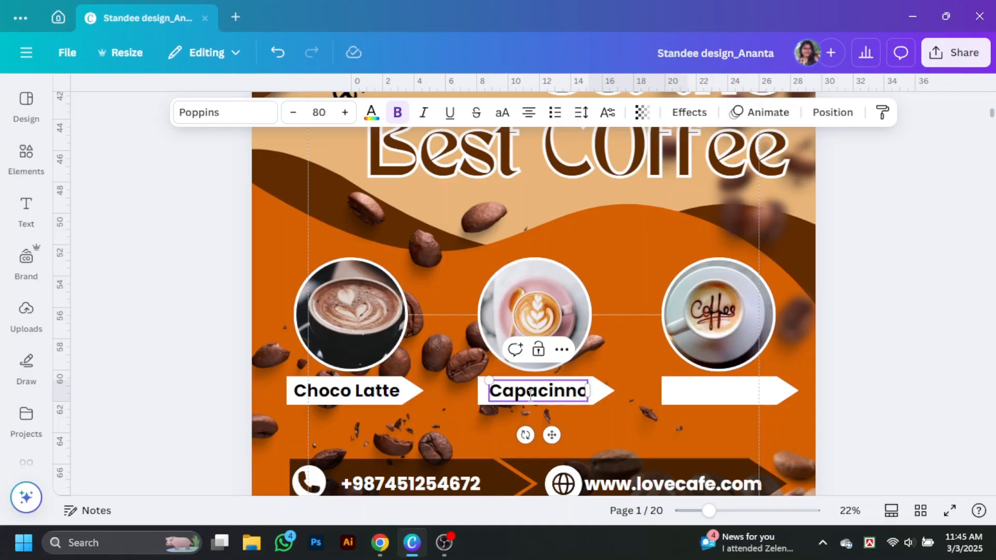
{"action": "left_click", "coordinate": [851, 407]}
Copy the label onto the third arrow and rename it 'Creame Nuts'.
{"action": "left_click_drag", "start_coordinate": [533, 395], "coordinate": [719, 395]}
{"action": "double_click", "coordinate": [720, 395]}
{"action": "type", "text": "crea"}
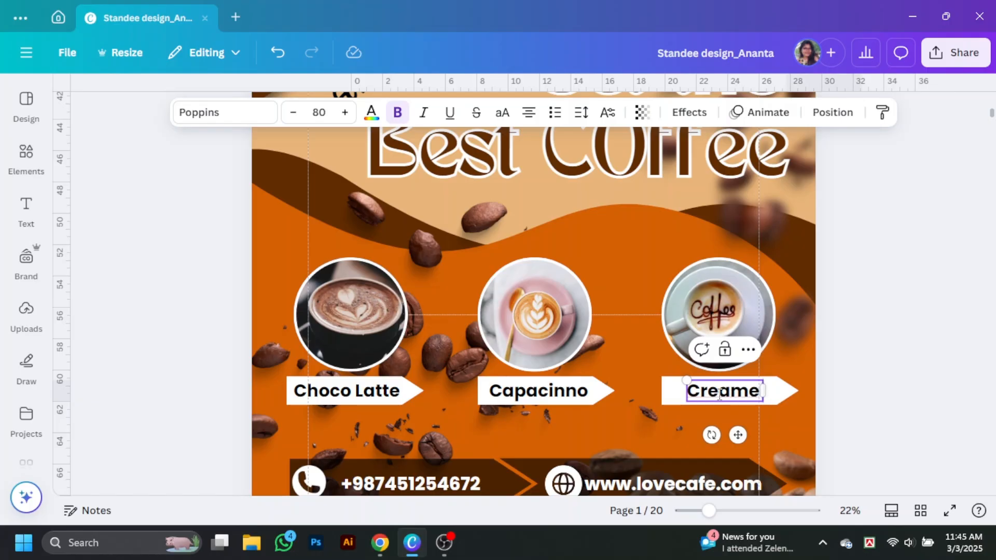
{"action": "left_click", "coordinate": [911, 397]}
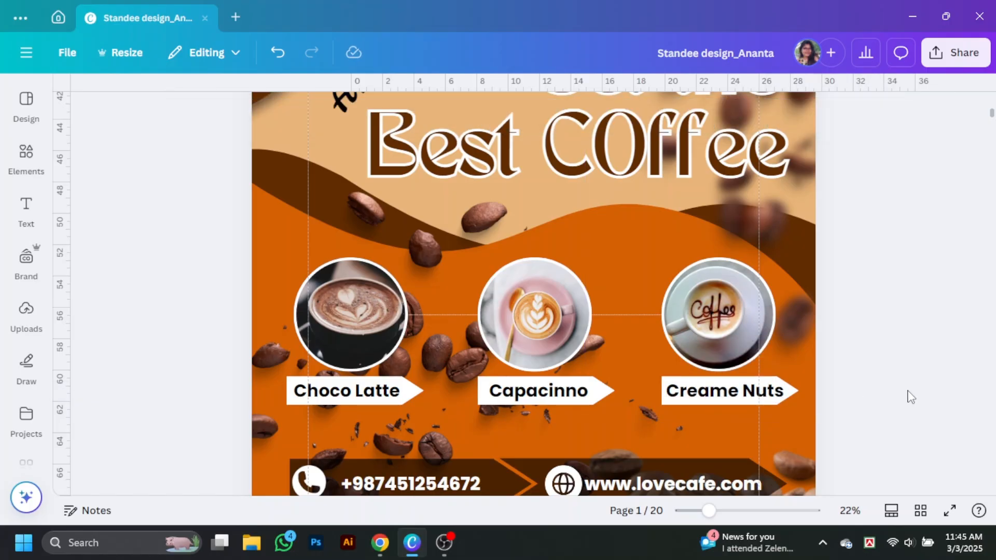
{"action": "scroll", "coordinate": [941, 479], "scroll_direction": "down", "scroll_amount": 2}
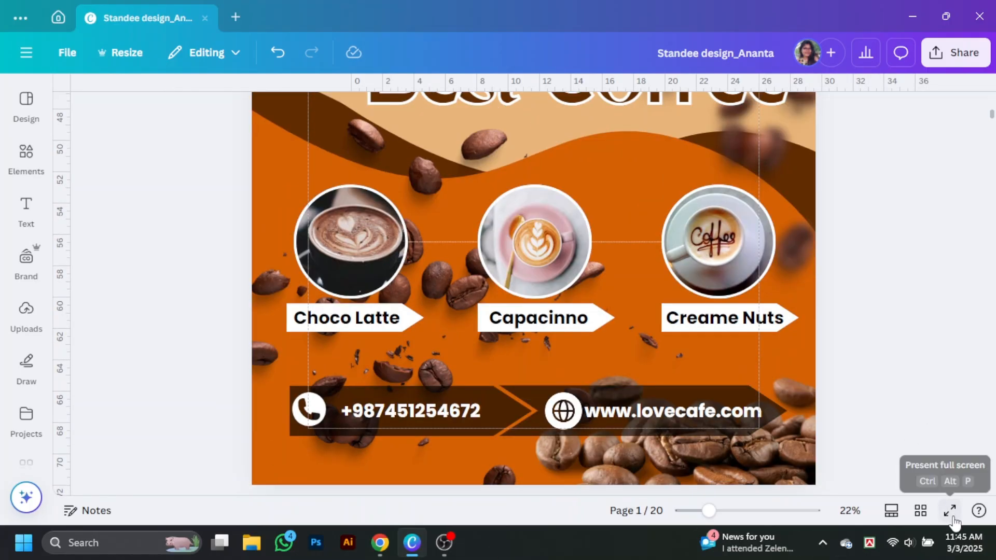